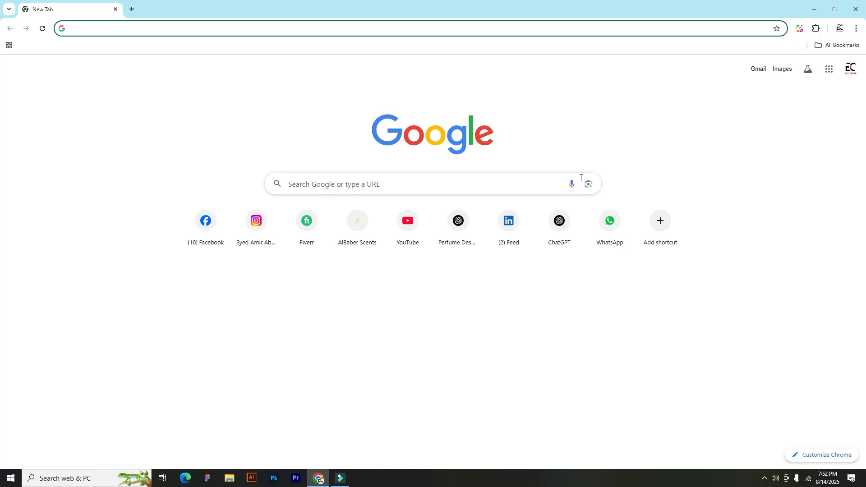
Search for "shopify login", open Shopify's login page and continue with the account email.
{"action": "type", "text": "shopify.com/logout"}
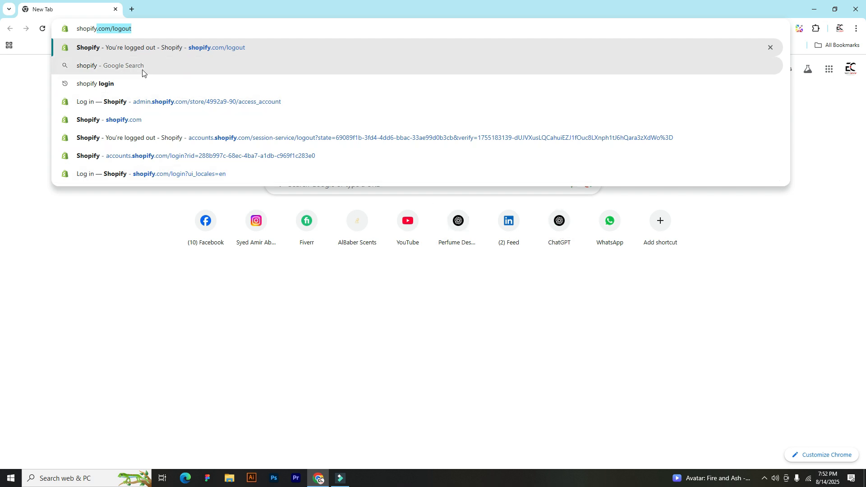
{"action": "left_click", "coordinate": [134, 83]}
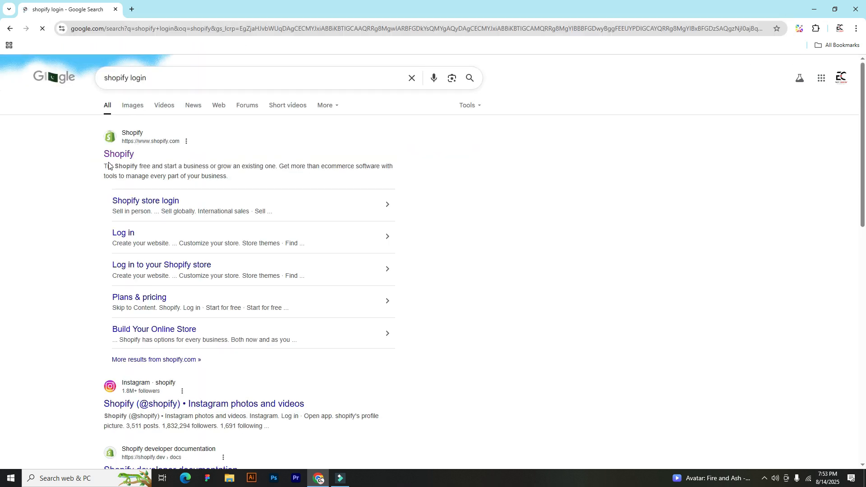
{"action": "left_click", "coordinate": [116, 155]}
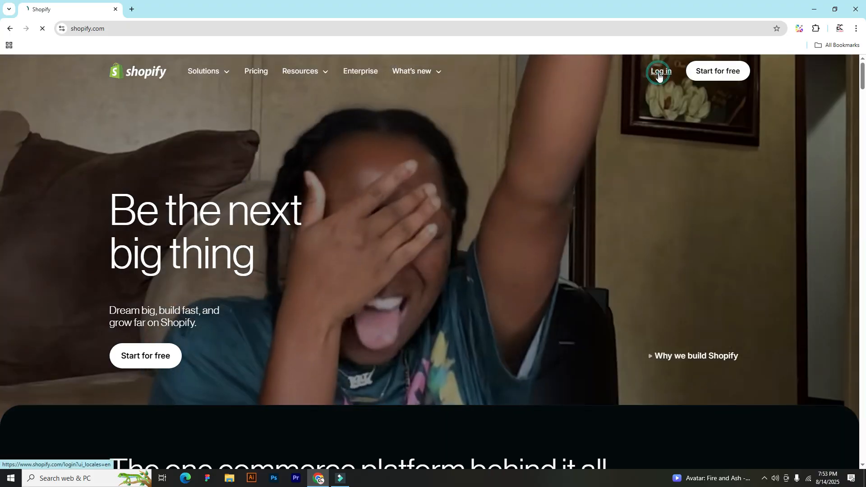
{"action": "left_click", "coordinate": [660, 72]}
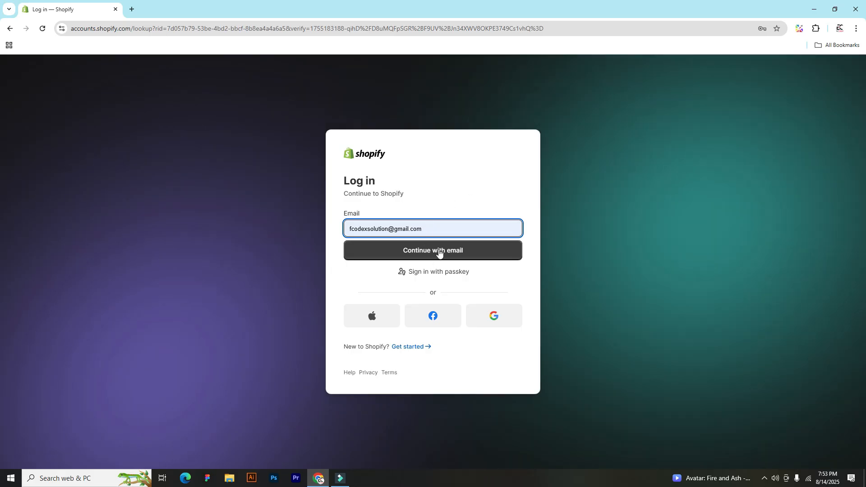
{"action": "left_click", "coordinate": [415, 251]}
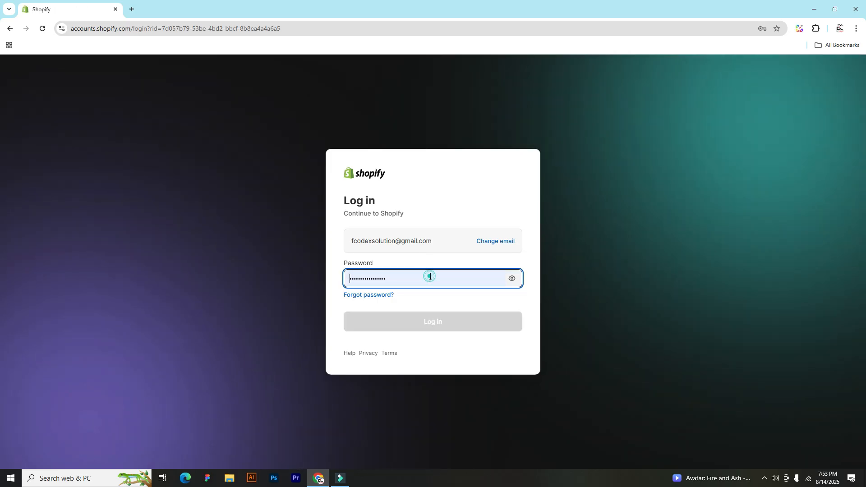
Clear the autofilled account password from the Shopify login form.
{"action": "left_click", "coordinate": [430, 277]}
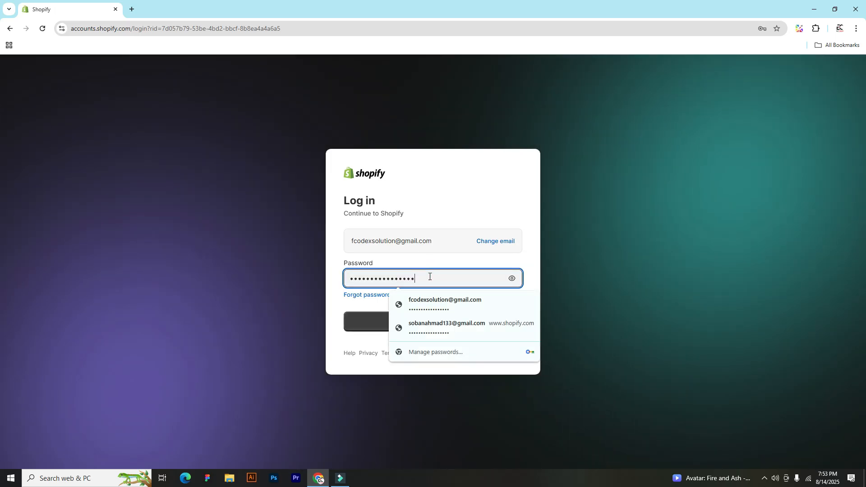
{"action": "key", "text": "BackSpace"}
{"action": "key", "text": "BackSpace"}
{"action": "key", "text": "BackSpace"}
{"action": "key", "text": "BackSpace"}
{"action": "key", "text": "BackSpace"}
{"action": "key", "text": "BackSpace"}
{"action": "key", "text": "BackSpace"}
{"action": "key", "text": "BackSpace"}
{"action": "key", "text": "BackSpace"}
{"action": "key", "text": "BackSpace"}
{"action": "key", "text": "BackSpace"}
{"action": "key", "text": "BackSpace"}
{"action": "key", "text": "BackSpace"}
{"action": "key", "text": "BackSpace"}
{"action": "key", "text": "BackSpace"}
{"action": "key", "text": "BackSpace"}
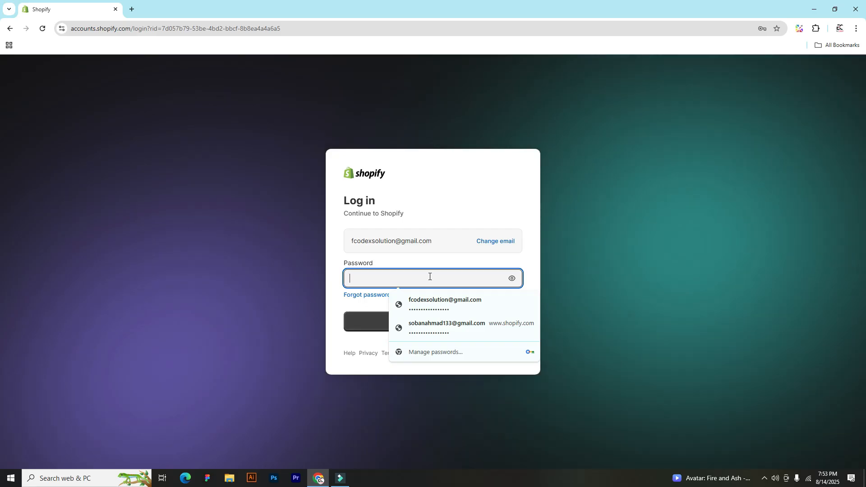
{"action": "type", "text": "******"}
{"action": "key", "text": "BackSpace"}
{"action": "key", "text": "BackSpace"}
{"action": "key", "text": "BackSpace"}
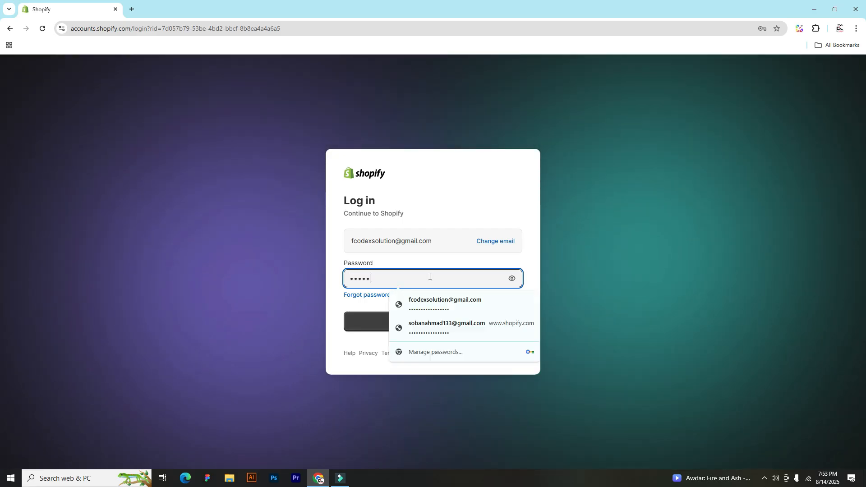
{"action": "key", "text": "BackSpace"}
{"action": "key", "text": "BackSpace"}
{"action": "key", "text": "BackSpace"}
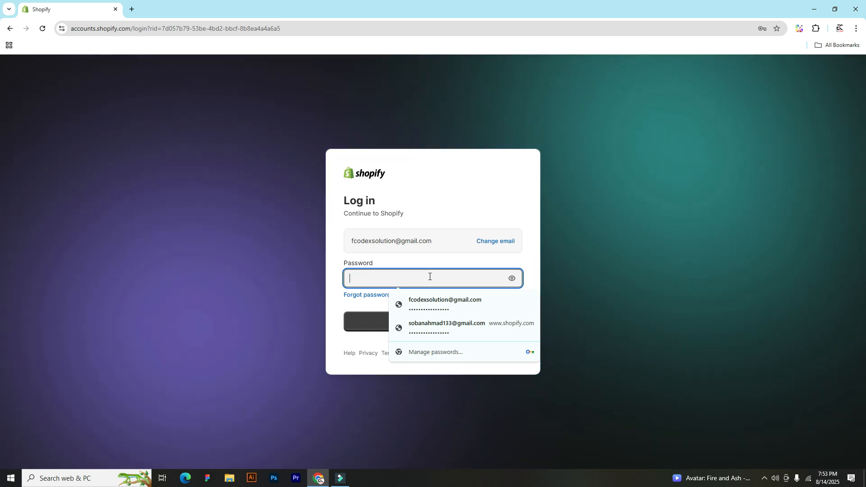
Enter the account password, log in to Shopify and update the password saved in the browser.
{"action": "type", "text": "*****"}
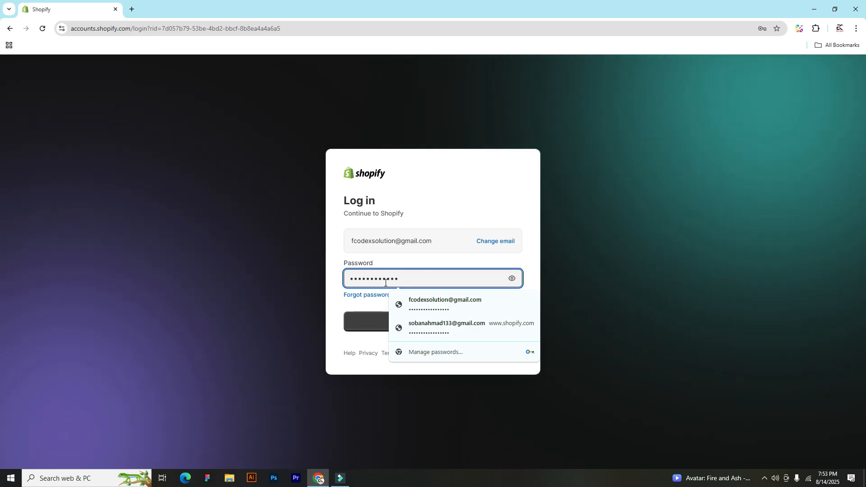
{"action": "left_click", "coordinate": [328, 299]}
{"action": "left_click", "coordinate": [375, 327]}
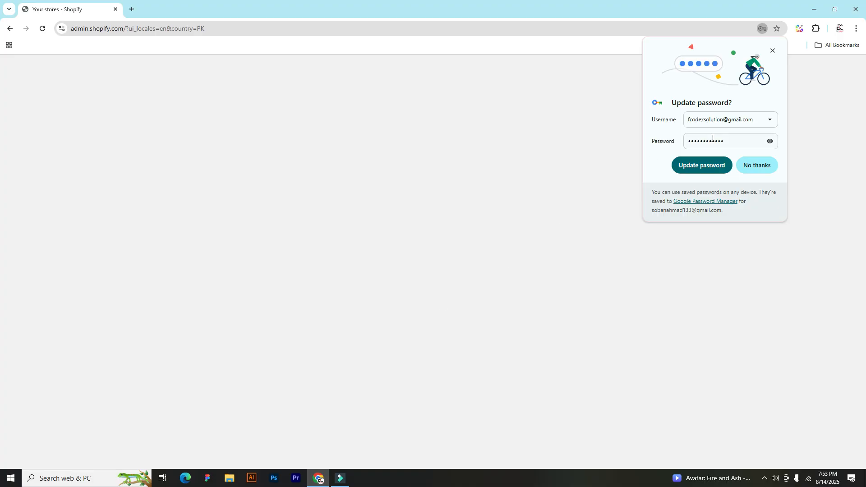
{"action": "left_click", "coordinate": [711, 163]}
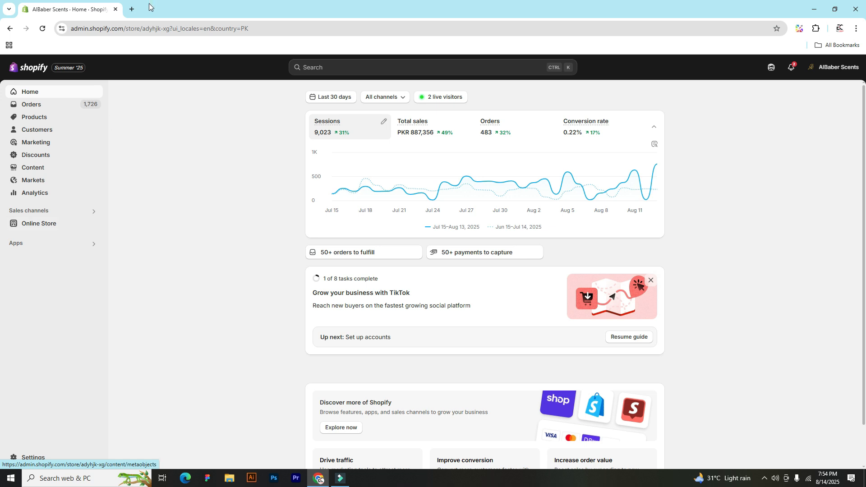
Load albaber.com in a new browser tab and open the Online Store themes page in the Shopify admin.
{"action": "left_click", "coordinate": [130, 10]}
{"action": "type", "text": "albaber.com"}
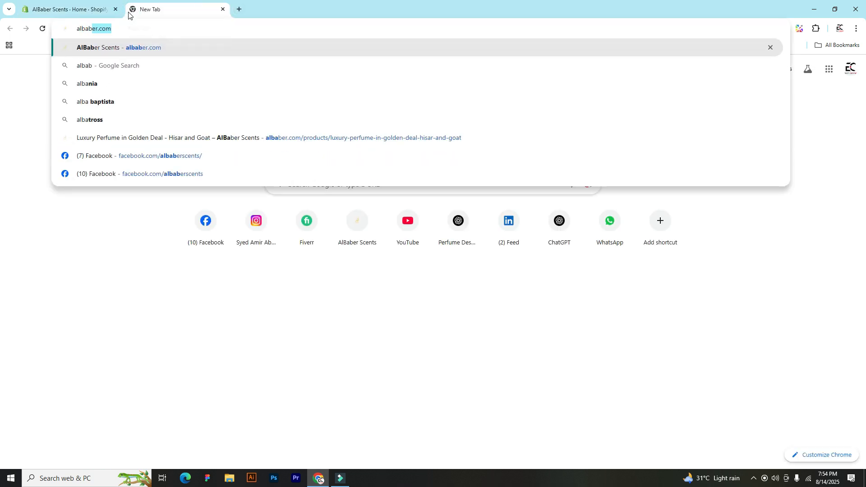
{"action": "key", "text": "Return"}
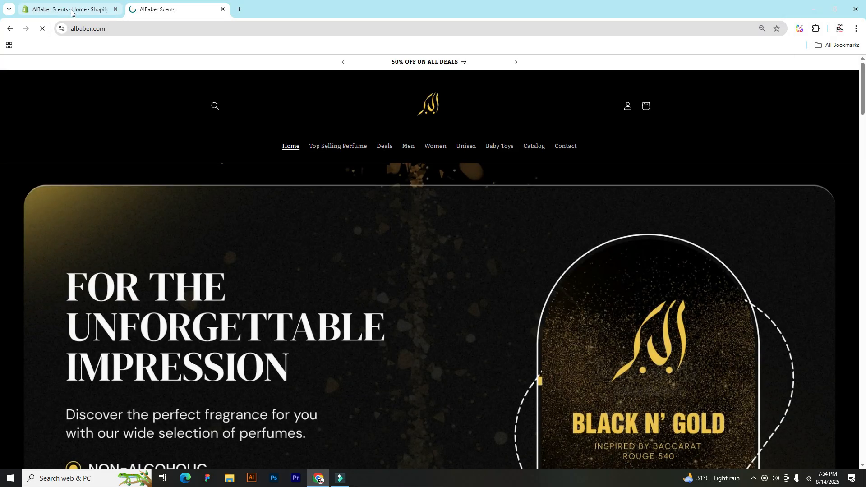
{"action": "left_click", "coordinate": [70, 9]}
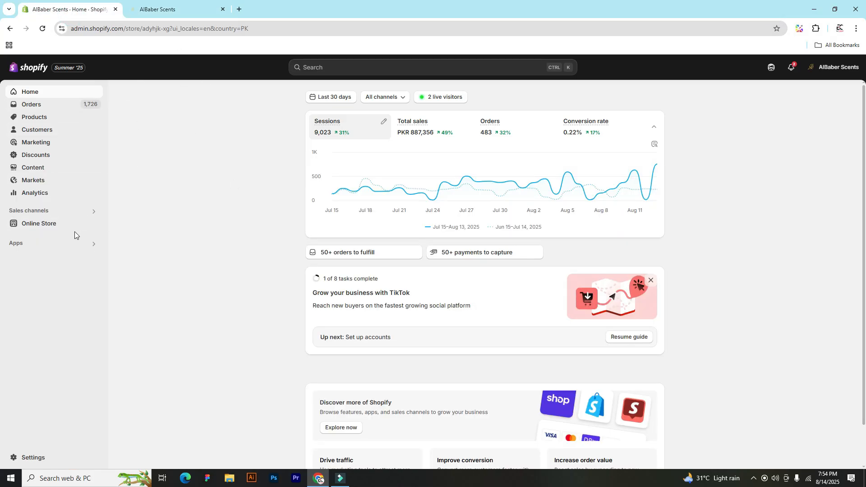
{"action": "left_click", "coordinate": [60, 224]}
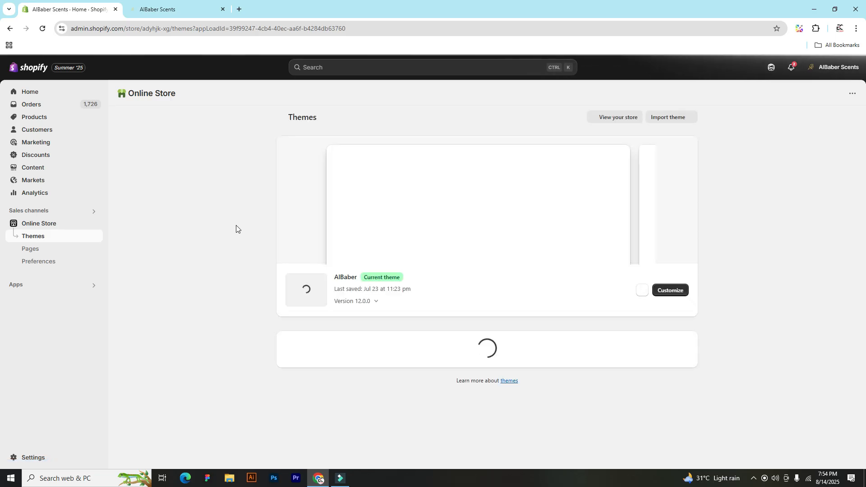
Look through the live storefront's home page, from the banner and collections to the featured products and perfume descriptions.
{"action": "left_click", "coordinate": [172, 8]}
{"action": "scroll", "coordinate": [750, 167], "scroll_direction": "down", "scroll_amount": 15}
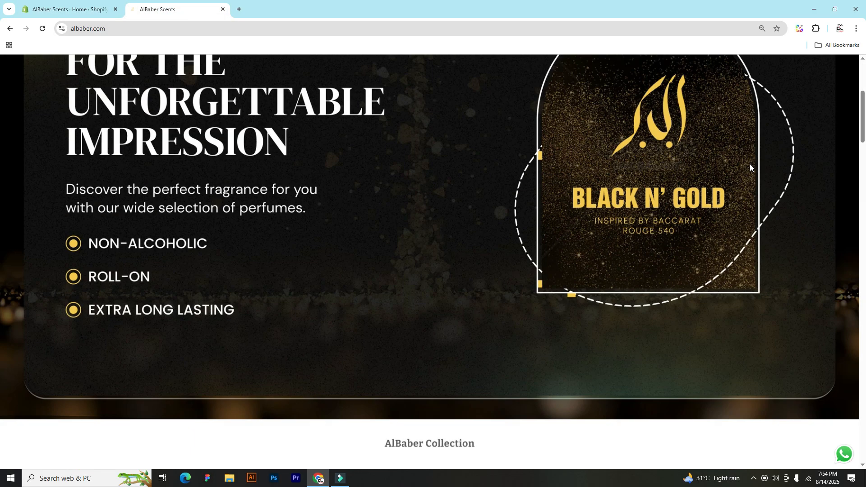
{"action": "scroll", "coordinate": [750, 167], "scroll_direction": "down", "scroll_amount": 5}
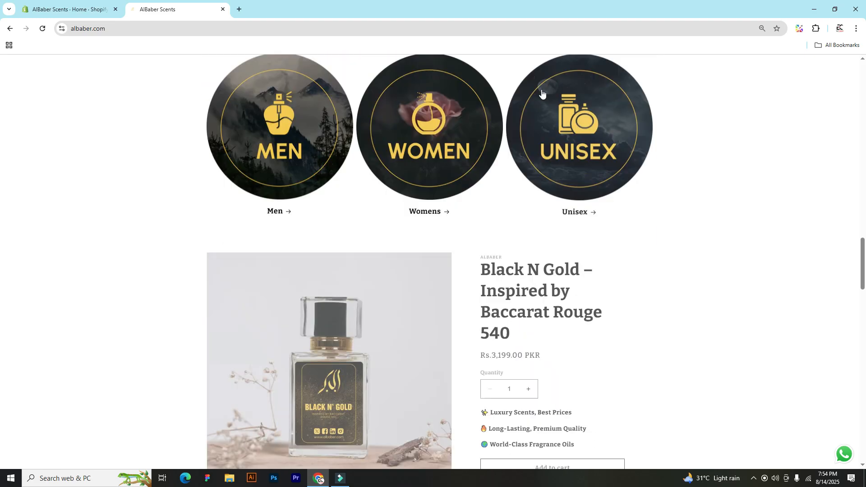
{"action": "scroll", "coordinate": [562, 304], "scroll_direction": "up", "scroll_amount": 20}
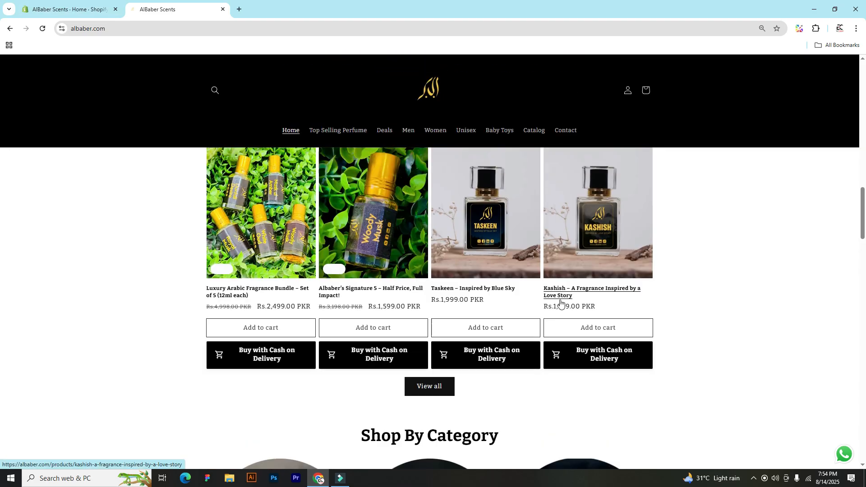
{"action": "scroll", "coordinate": [443, 268], "scroll_direction": "down", "scroll_amount": 10}
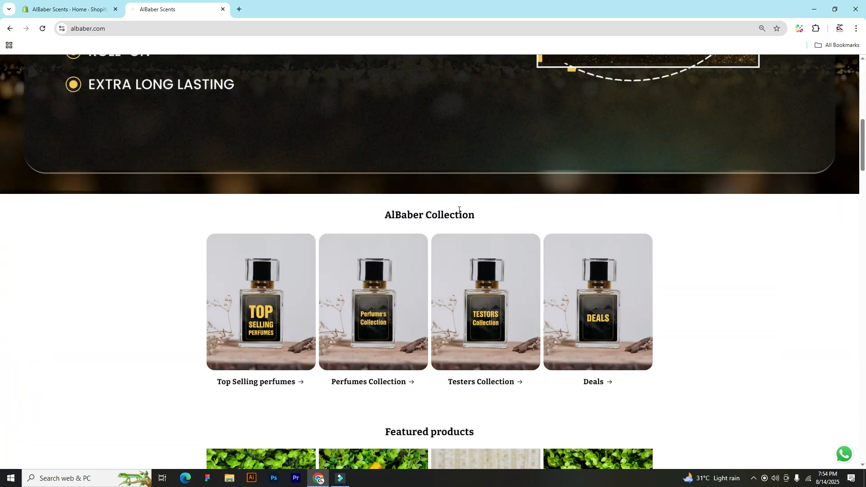
{"action": "scroll", "coordinate": [718, 235], "scroll_direction": "down", "scroll_amount": 4}
{"action": "scroll", "coordinate": [716, 236], "scroll_direction": "down", "scroll_amount": 13}
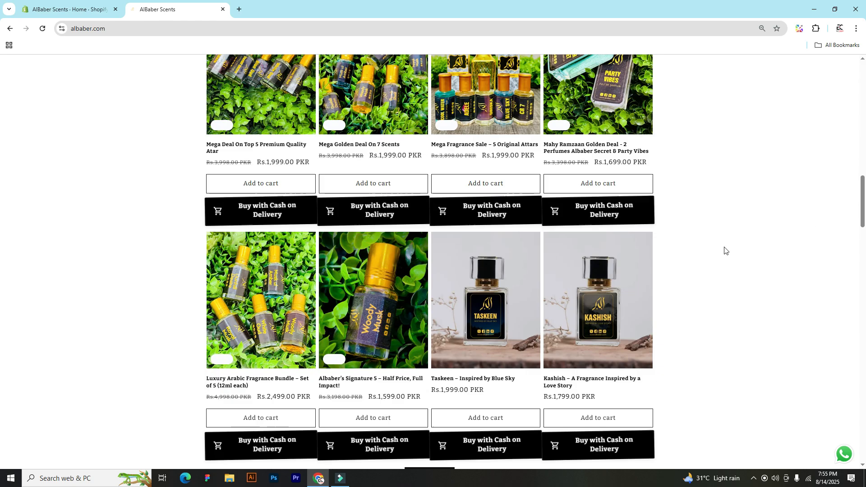
{"action": "scroll", "coordinate": [718, 250], "scroll_direction": "down", "scroll_amount": 16}
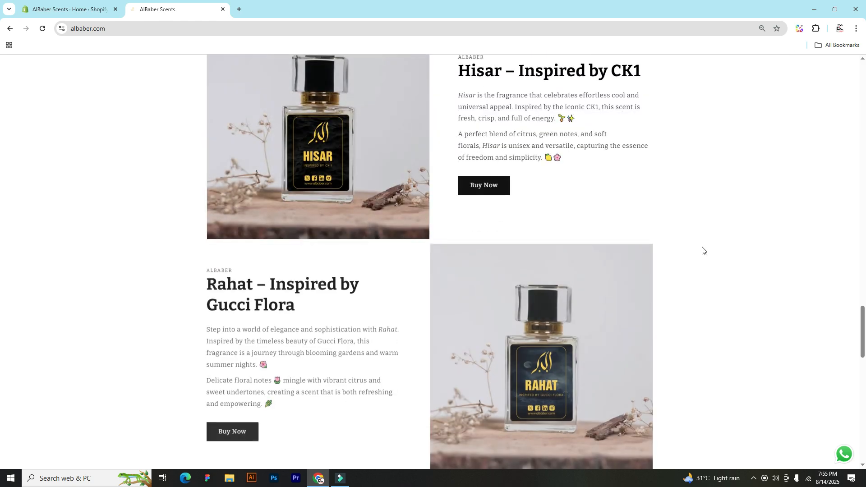
Return to the Shopify admin and open the current AlBaber theme for customization.
{"action": "left_click", "coordinate": [40, 3]}
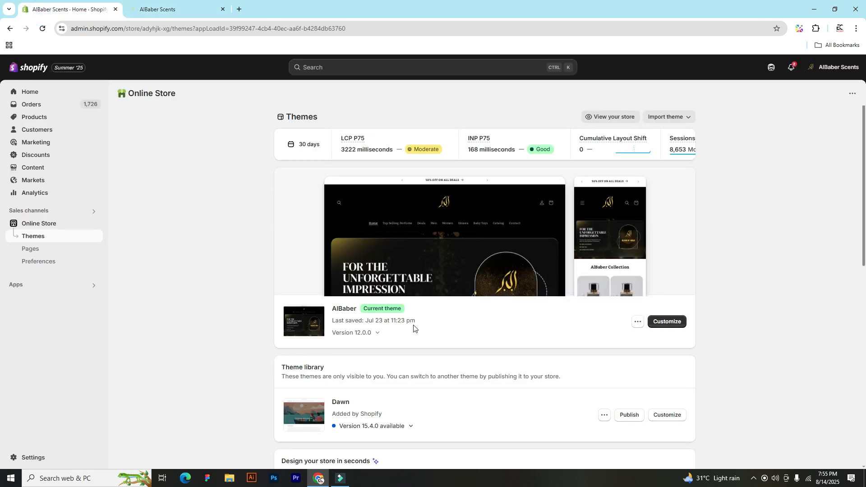
{"action": "left_click", "coordinate": [662, 323]}
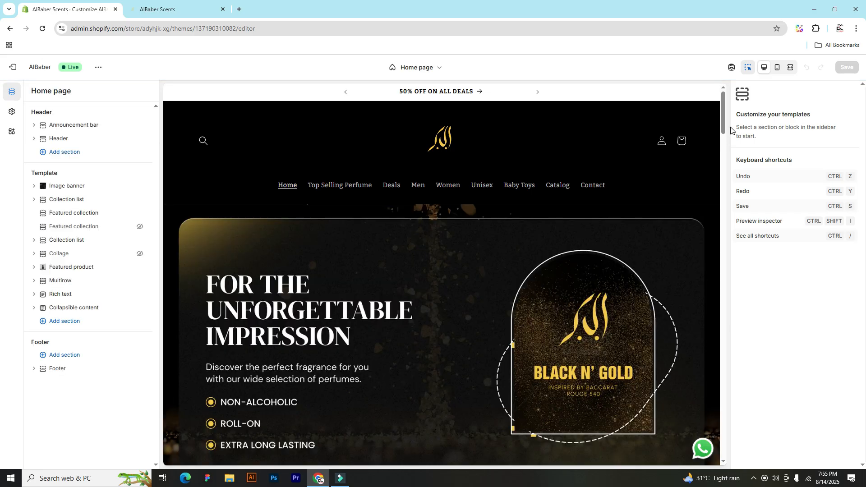
Change the heading of the home page's first collection list to "AlBaber Collections" and save the theme.
{"action": "left_click_drag", "start_coordinate": [725, 128], "coordinate": [721, 167]}
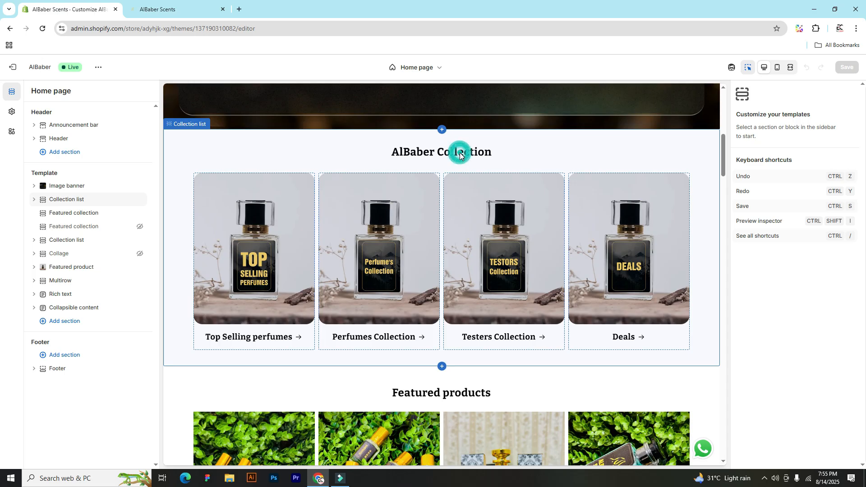
{"action": "left_click", "coordinate": [461, 153]}
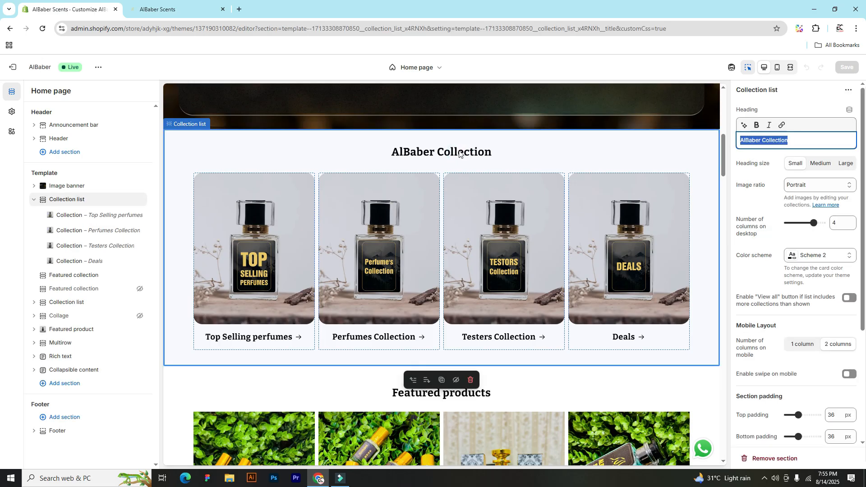
{"action": "left_click", "coordinate": [797, 138]}
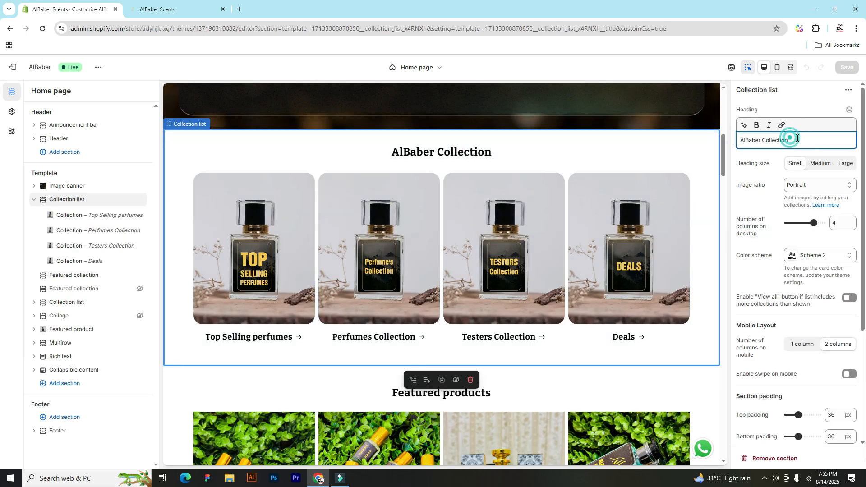
{"action": "key", "text": "BackSpace"}
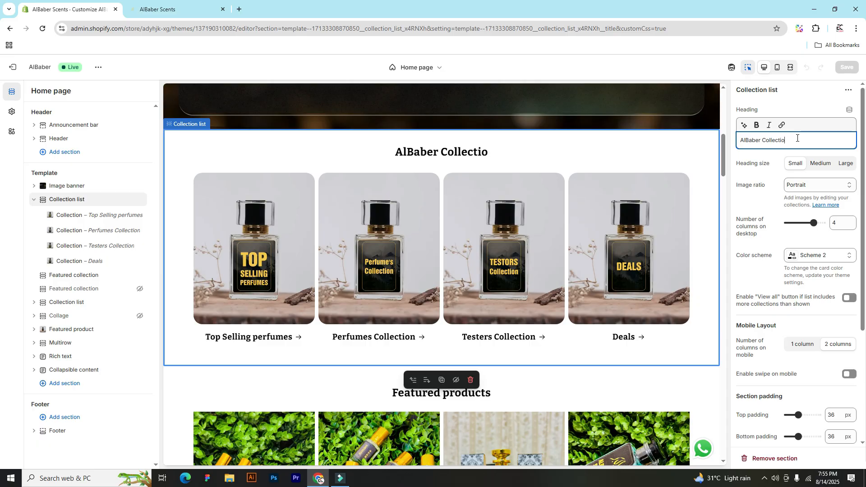
{"action": "type", "text": "ns"}
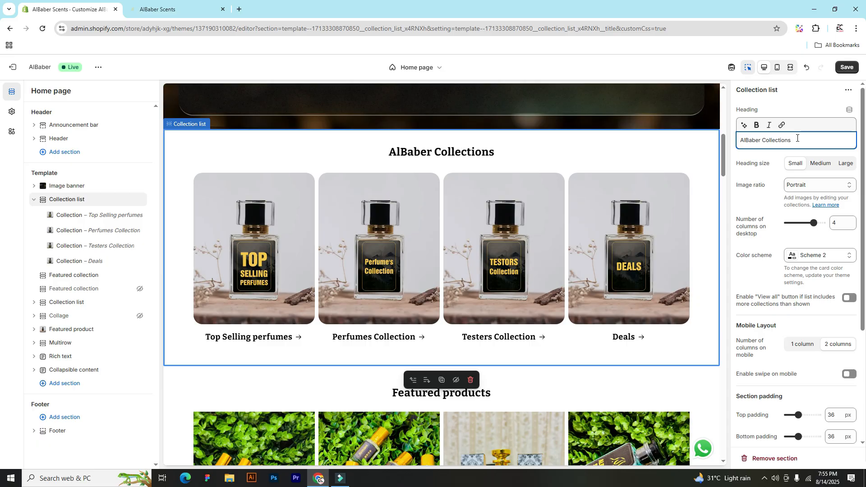
{"action": "left_click", "coordinate": [841, 69]}
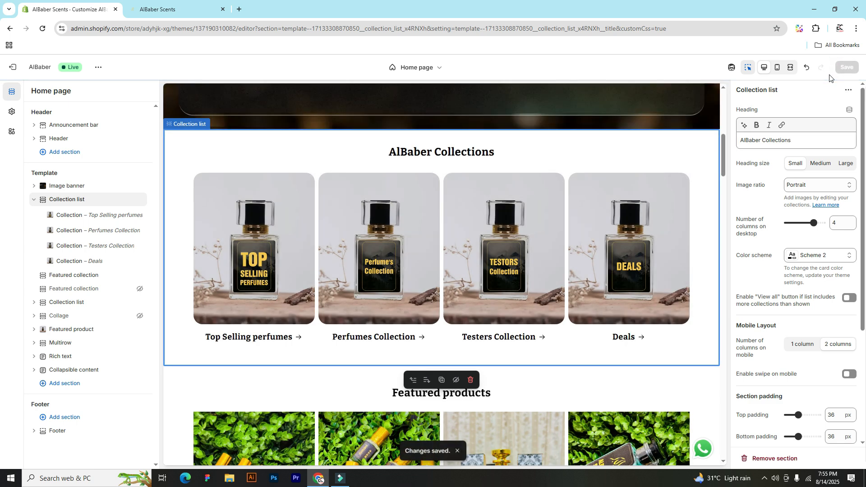
Reload the live albaber.com storefront and check the heading above its first collection list.
{"action": "left_click", "coordinate": [192, 12]}
{"action": "left_click", "coordinate": [863, 366]}
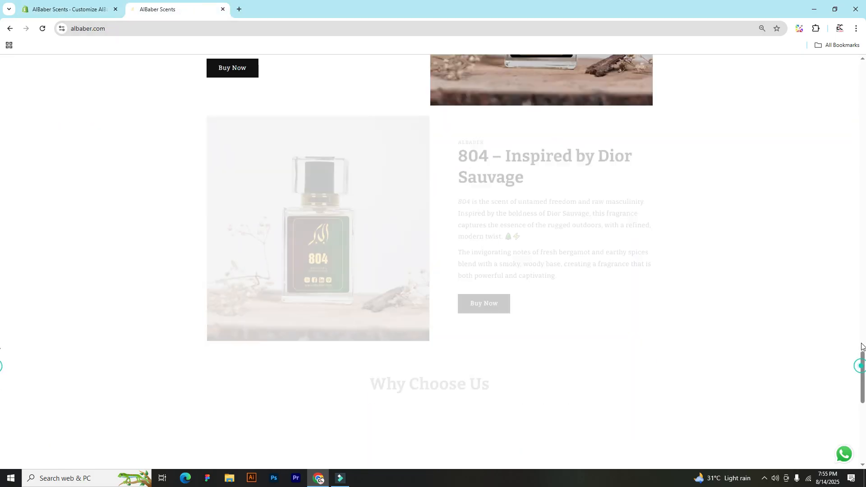
{"action": "left_click_drag", "start_coordinate": [863, 366], "coordinate": [865, 46]}
{"action": "scroll", "coordinate": [2, 131], "scroll_direction": "down", "scroll_amount": 10}
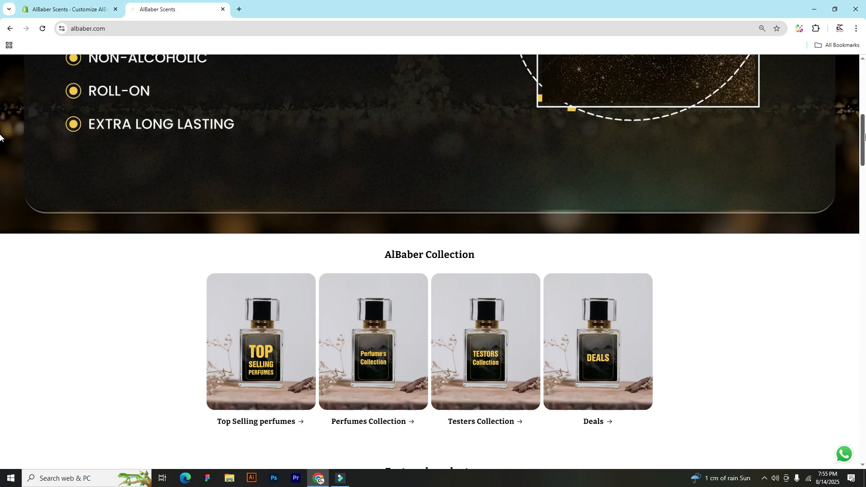
{"action": "left_click", "coordinate": [42, 28]}
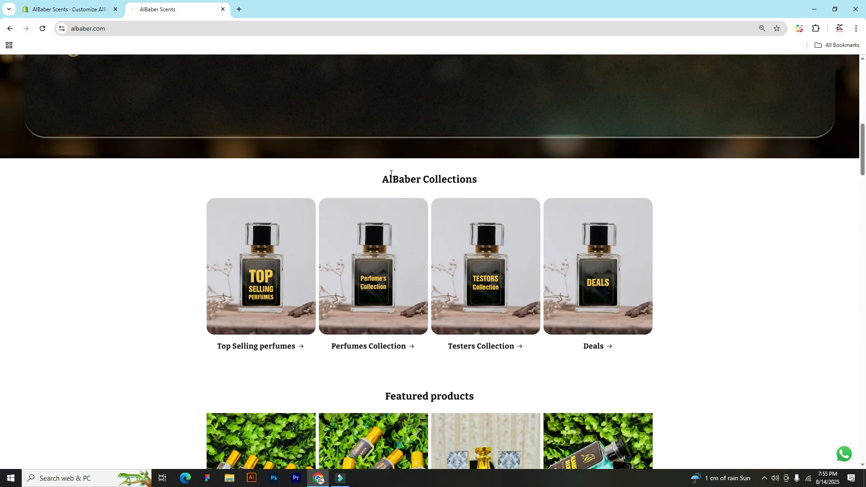
Return to the theme editor, look over the home page preview, and exit to the admin's home dashboard.
{"action": "left_click", "coordinate": [72, 15]}
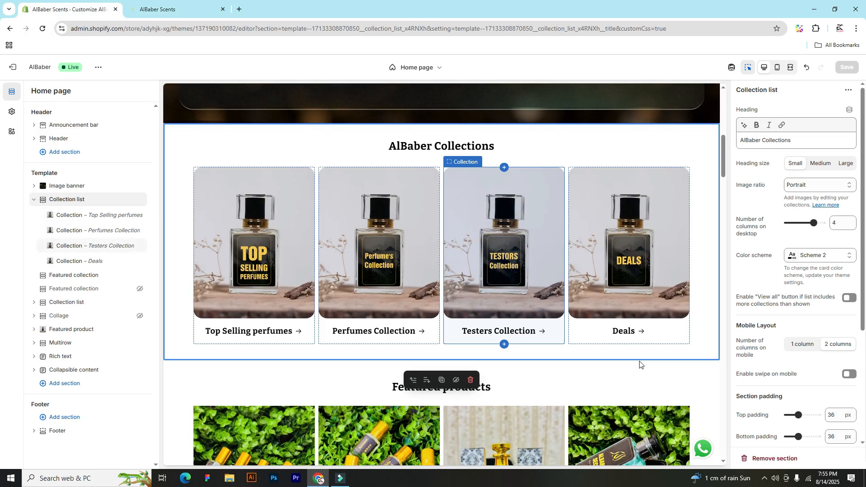
{"action": "scroll", "coordinate": [600, 375], "scroll_direction": "down", "scroll_amount": 8}
{"action": "scroll", "coordinate": [640, 361], "scroll_direction": "down", "scroll_amount": 5}
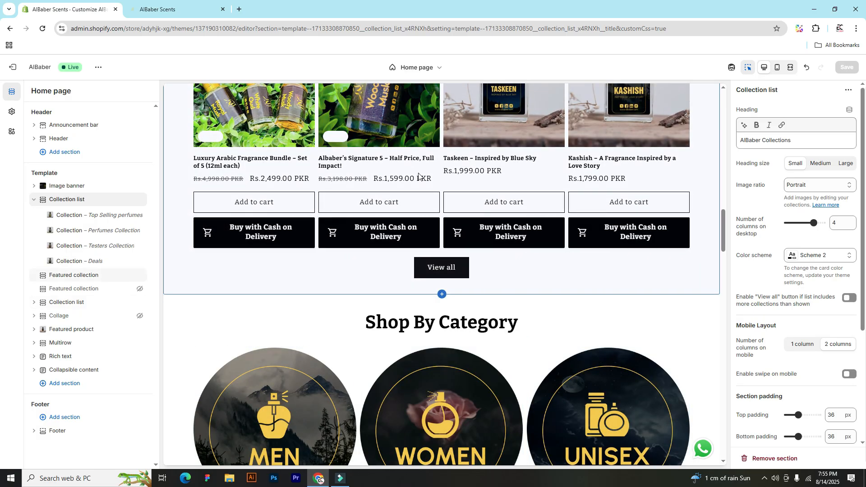
{"action": "left_click", "coordinate": [18, 69]}
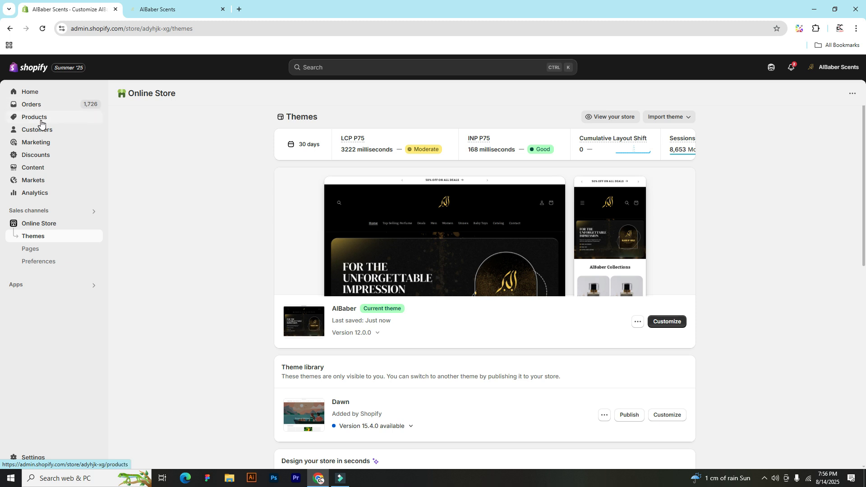
{"action": "left_click", "coordinate": [36, 91]}
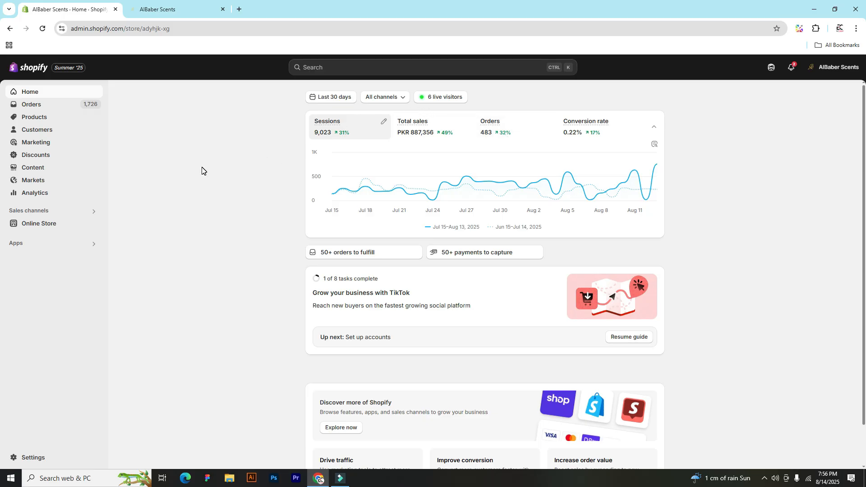
Examine the store's Live View for visitors, sales, sessions by location and sales by product, and return to the home dashboard.
{"action": "left_click", "coordinate": [438, 101]}
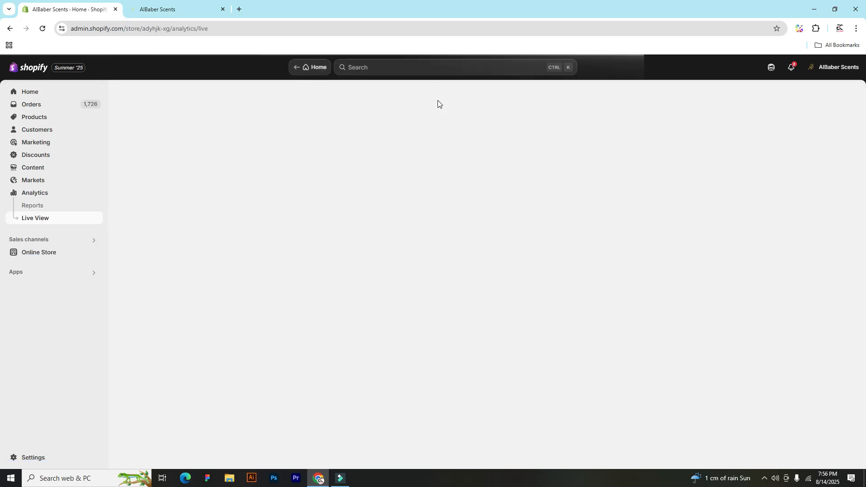
{"action": "key", "text": "ctrl+Tab"}
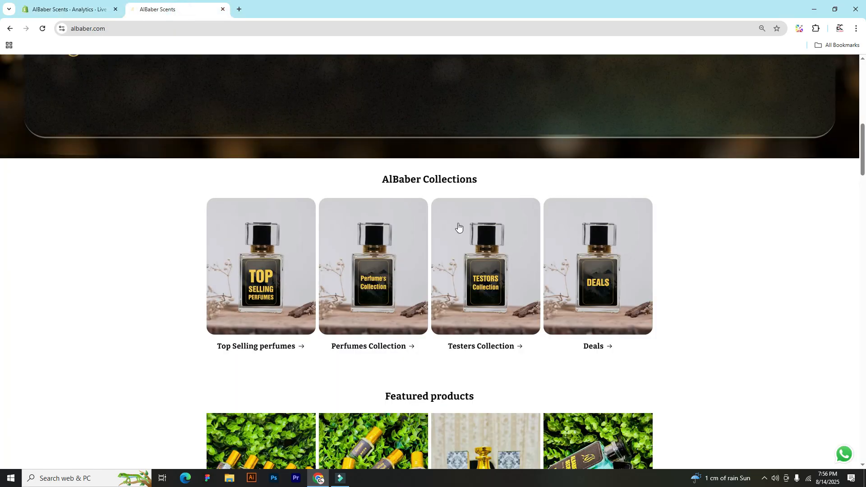
{"action": "scroll", "coordinate": [288, 189], "scroll_direction": "up", "scroll_amount": 10}
{"action": "left_click", "coordinate": [68, 9]}
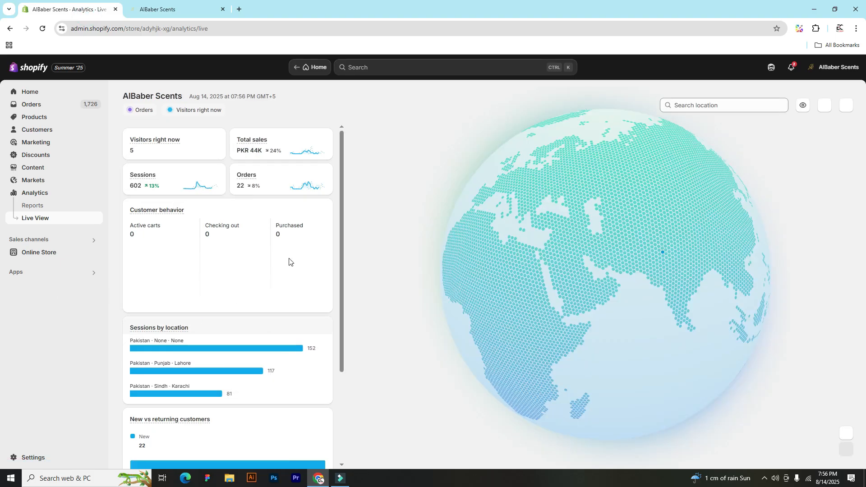
{"action": "scroll", "coordinate": [315, 340], "scroll_direction": "down", "scroll_amount": 3}
{"action": "scroll", "coordinate": [314, 340], "scroll_direction": "up", "scroll_amount": 3}
{"action": "scroll", "coordinate": [314, 340], "scroll_direction": "down", "scroll_amount": 3}
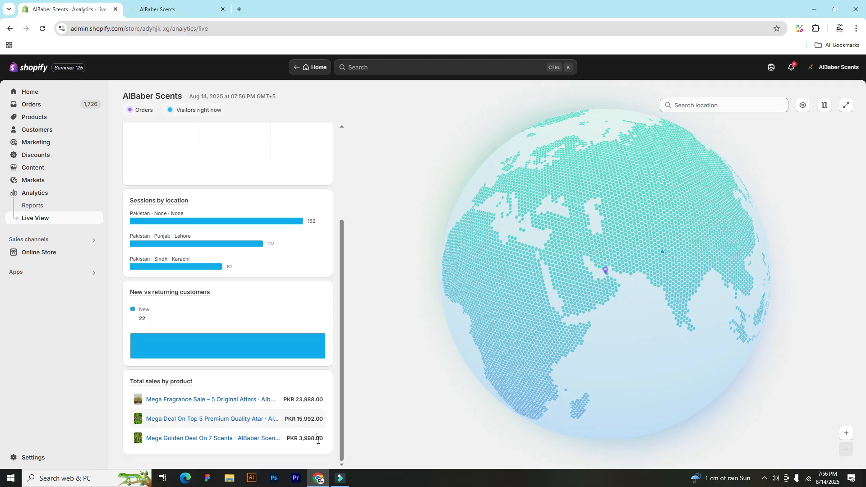
{"action": "scroll", "coordinate": [247, 244], "scroll_direction": "up", "scroll_amount": 3}
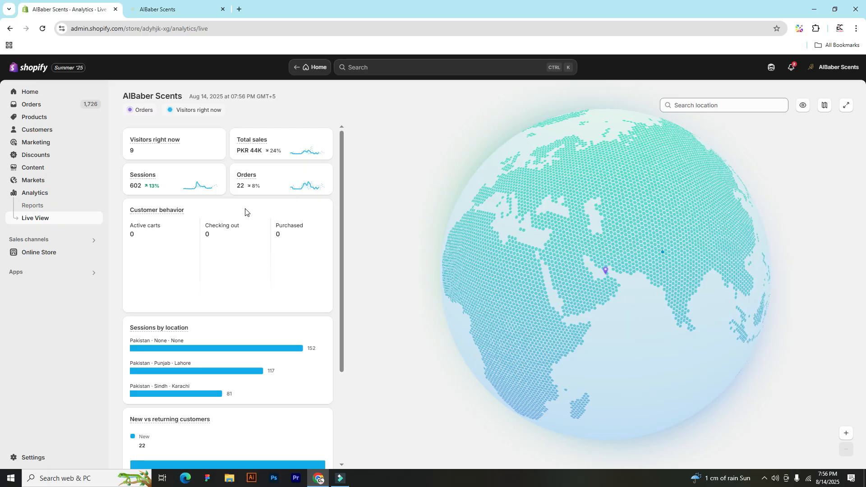
{"action": "left_click", "coordinate": [28, 94]}
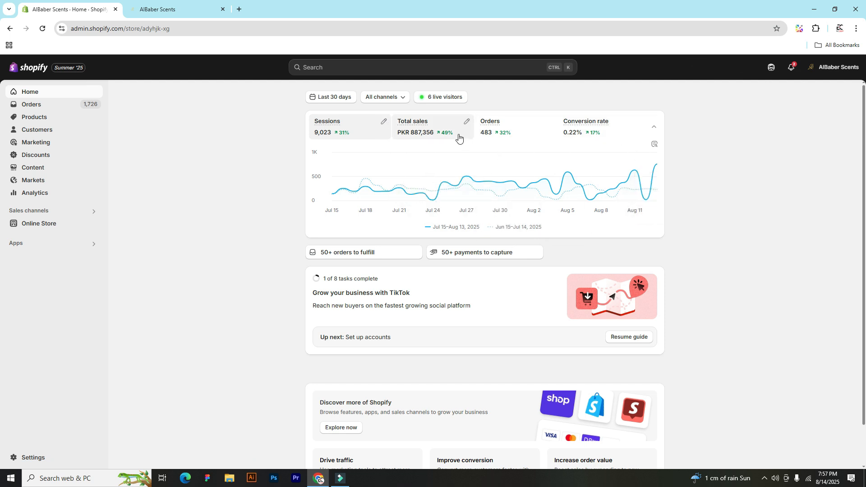
Start adding a new product to the store's product list.
{"action": "left_click", "coordinate": [40, 117]}
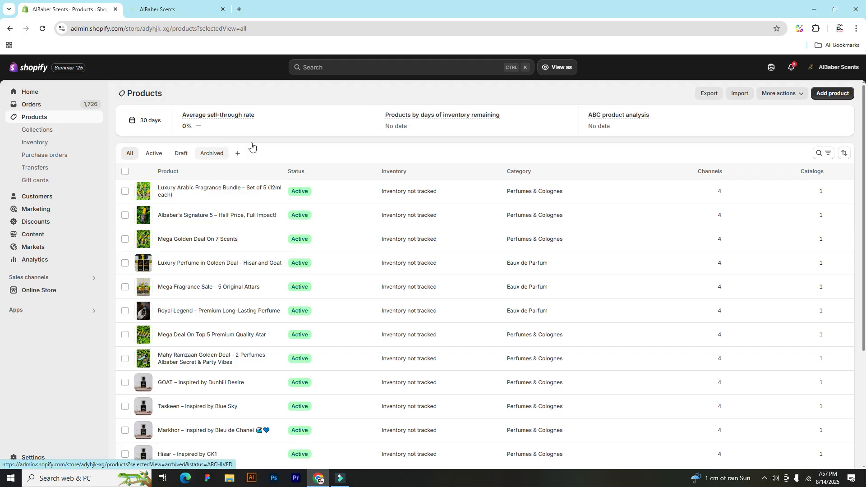
{"action": "left_click", "coordinate": [837, 96]}
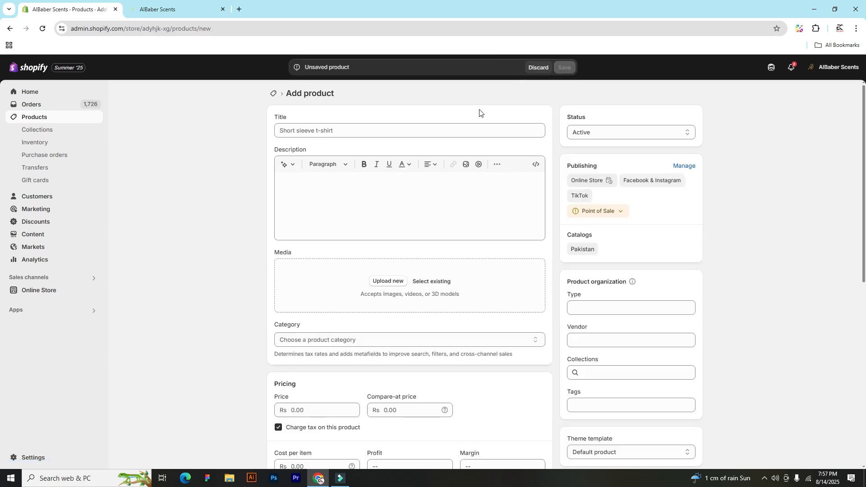
{"action": "left_click", "coordinate": [338, 132]}
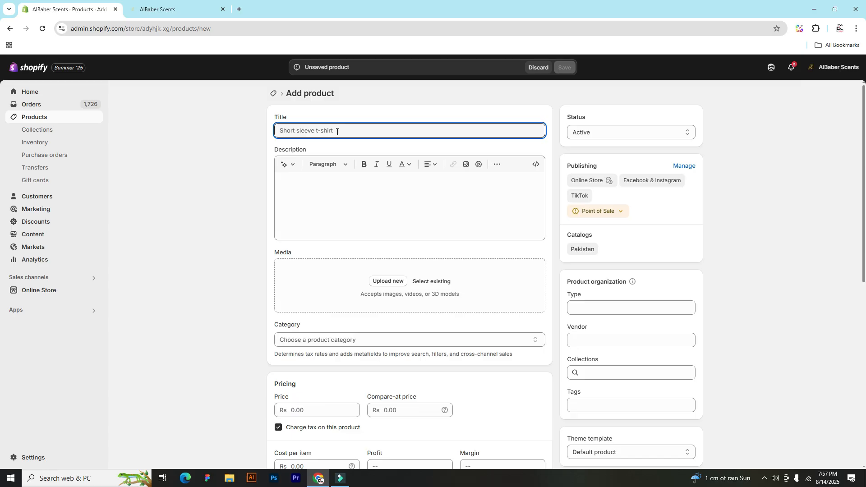
Copy the title "Mega Deal On Top 5 Premium Quality Atar" from its live storefront page into the new product's title.
{"action": "left_click", "coordinate": [178, 13]}
{"action": "scroll", "coordinate": [568, 237], "scroll_direction": "down", "scroll_amount": 10}
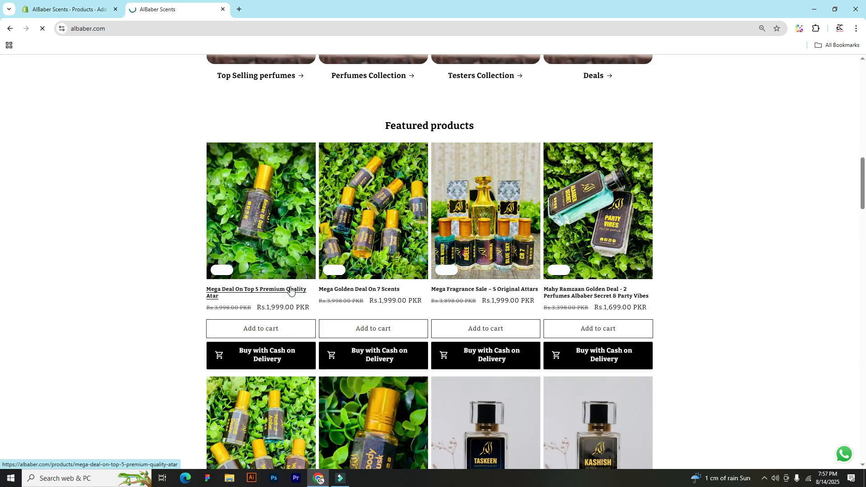
{"action": "left_click", "coordinate": [280, 271]}
{"action": "left_click_drag", "start_coordinate": [651, 221], "coordinate": [474, 196]}
{"action": "key", "text": "ctrl+c"}
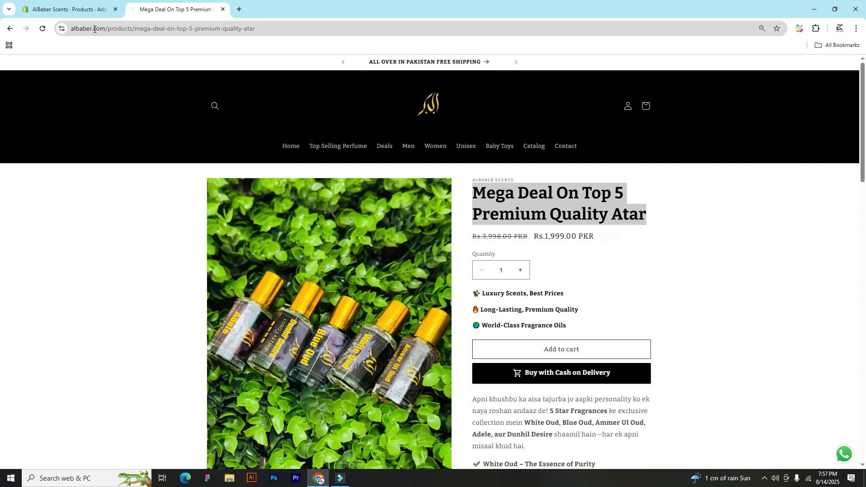
{"action": "left_click", "coordinate": [72, 9]}
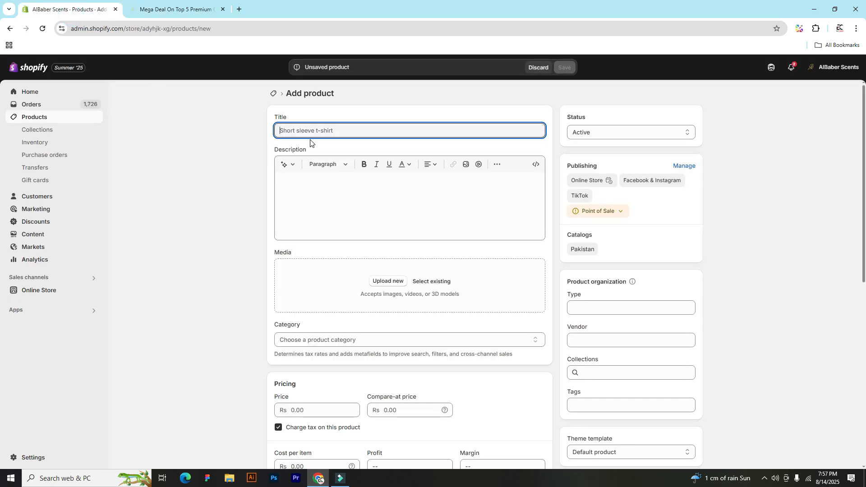
{"action": "key", "text": "ctrl+v"}
Copy the storefront product's description, from the intro through the Ammer Ul Oud section, into the new product's description.
{"action": "left_click", "coordinate": [316, 199]}
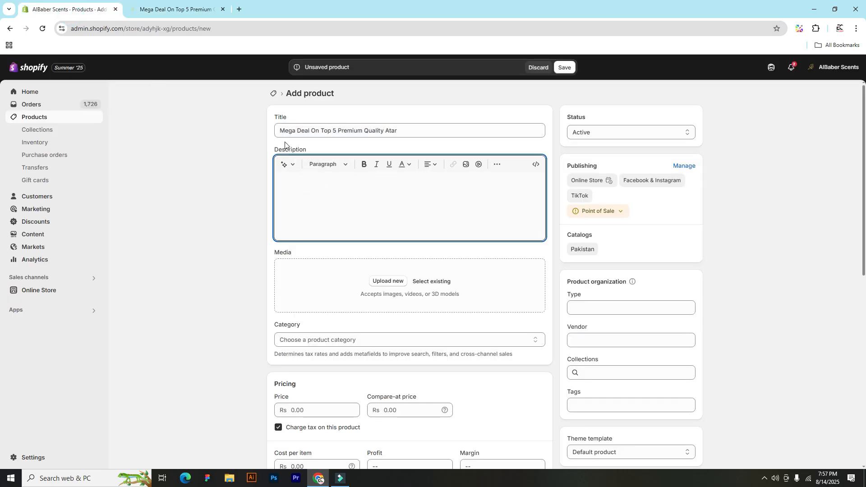
{"action": "left_click", "coordinate": [164, 7]}
{"action": "scroll", "coordinate": [655, 271], "scroll_direction": "down", "scroll_amount": 3}
{"action": "scroll", "coordinate": [665, 305], "scroll_direction": "down", "scroll_amount": 4}
{"action": "left_click_drag", "start_coordinate": [622, 372], "coordinate": [474, 111]}
{"action": "key", "text": "ctrl+c"}
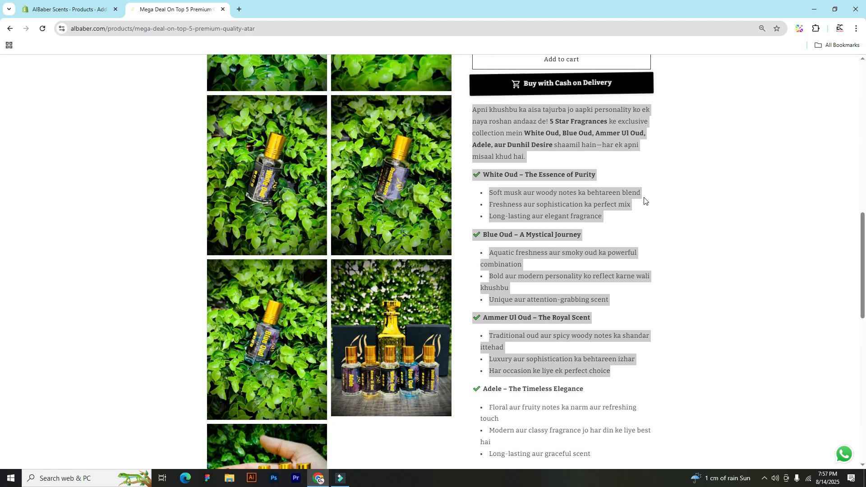
{"action": "left_click", "coordinate": [68, 9]}
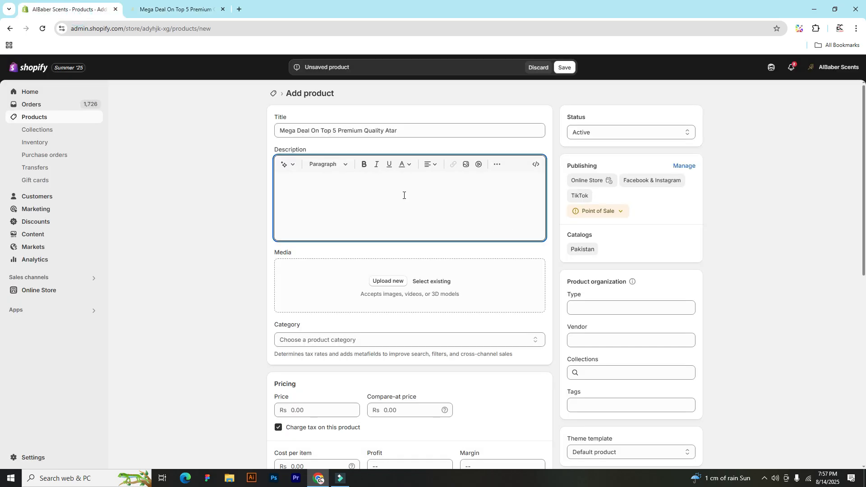
{"action": "key", "text": "ctrl+v"}
{"action": "left_click", "coordinate": [711, 264]}
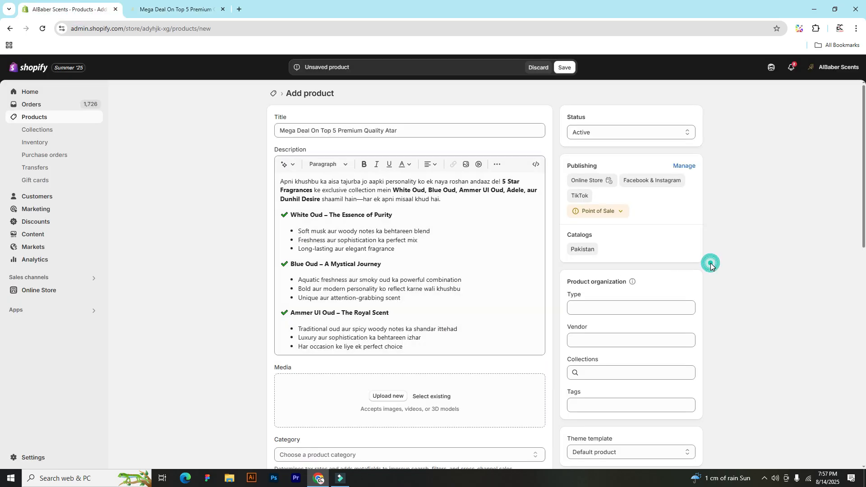
Upload the image IMG_7171 from the Downloads folder to the product's media.
{"action": "scroll", "coordinate": [711, 264], "scroll_direction": "down", "scroll_amount": 4}
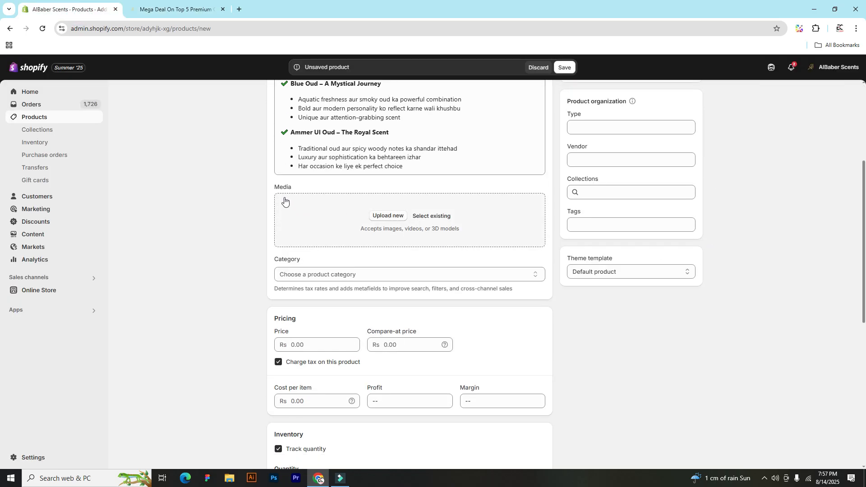
{"action": "left_click", "coordinate": [400, 221]}
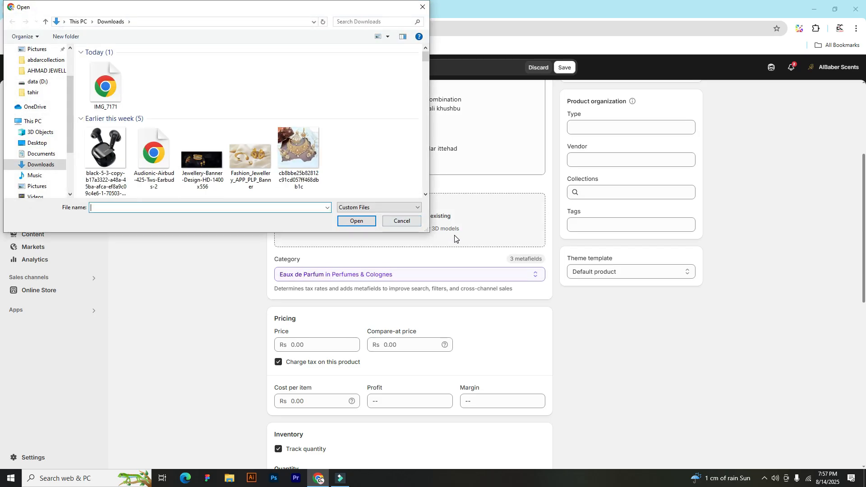
{"action": "left_click", "coordinate": [106, 86]}
{"action": "left_click", "coordinate": [357, 221]}
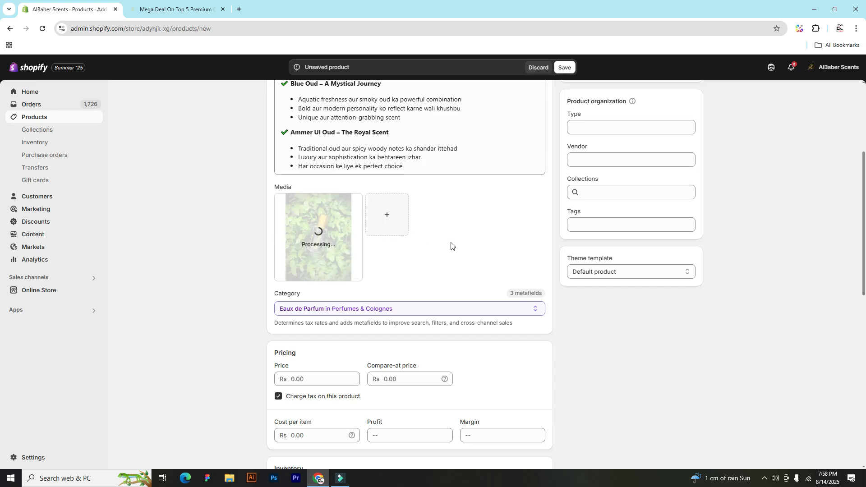
Add the existing images IMG_0420, IMG_0419, IMG_0418 and IMG_0417 to the product's media.
{"action": "left_click", "coordinate": [384, 223]}
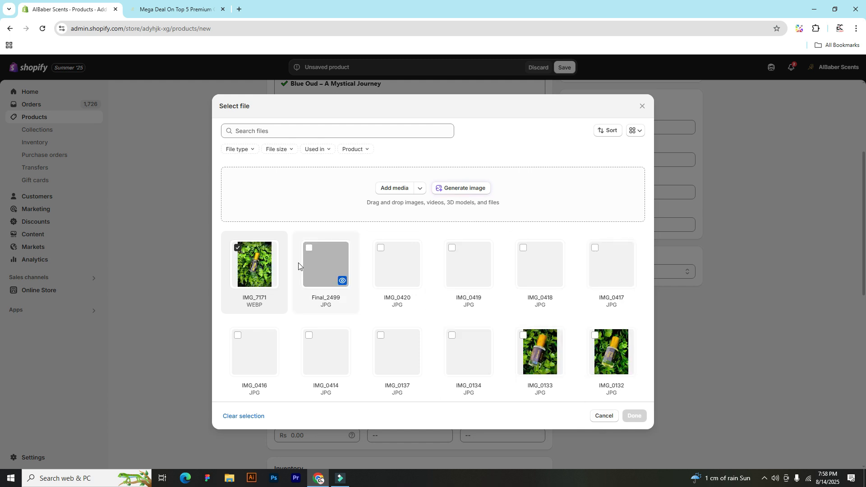
{"action": "left_click", "coordinate": [380, 249]}
{"action": "left_click", "coordinate": [453, 249]}
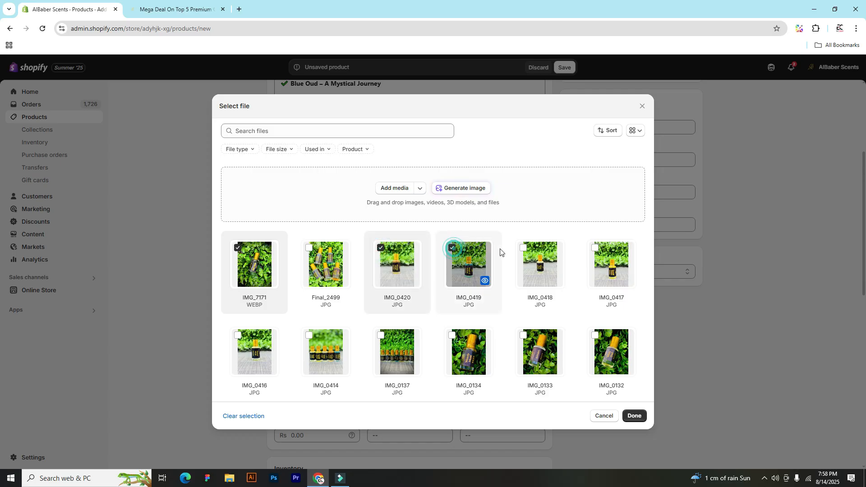
{"action": "left_click", "coordinate": [525, 249]}
{"action": "left_click", "coordinate": [592, 247]}
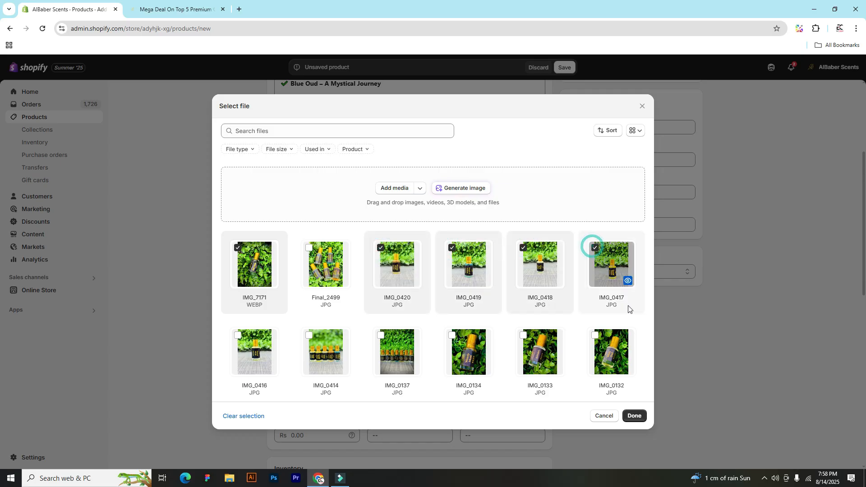
{"action": "left_click", "coordinate": [639, 415]}
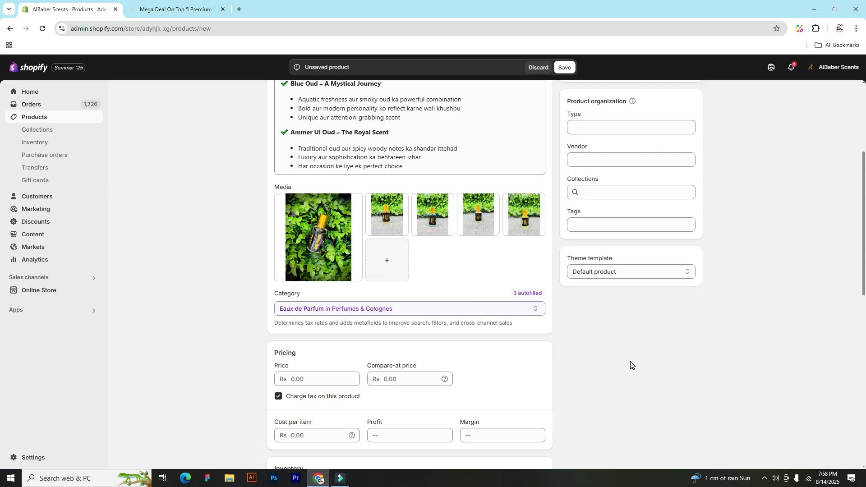
Set the product's price to Rs 2,499 and compare-at price to Rs 5,000, and turn off charging tax on it.
{"action": "scroll", "coordinate": [616, 359], "scroll_direction": "up", "scroll_amount": 3}
{"action": "scroll", "coordinate": [614, 353], "scroll_direction": "down", "scroll_amount": 7}
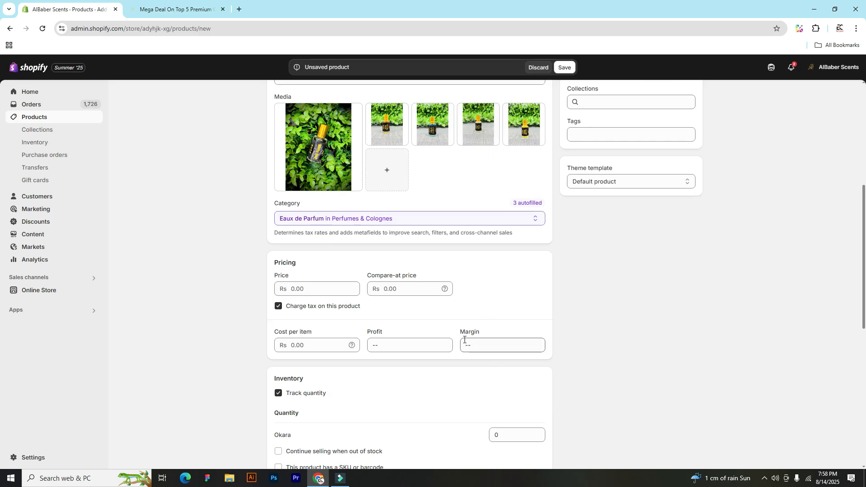
{"action": "left_click", "coordinate": [306, 199]}
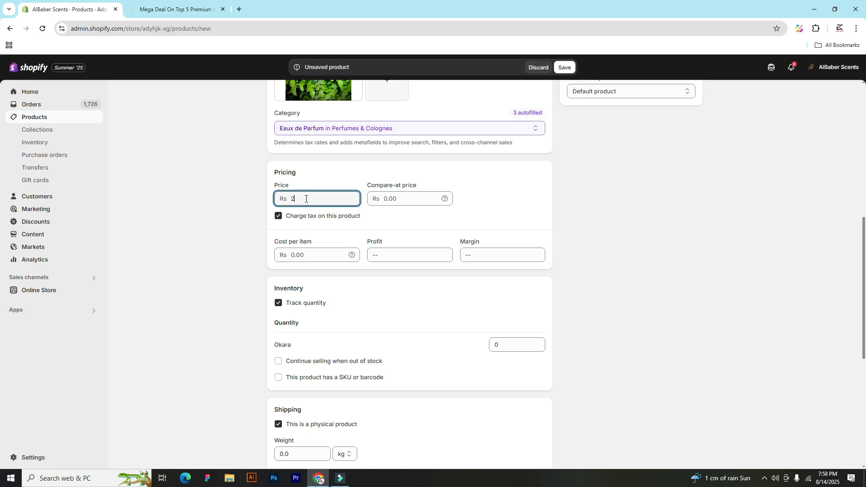
{"action": "left_click", "coordinate": [279, 217]}
{"action": "left_click", "coordinate": [393, 201]}
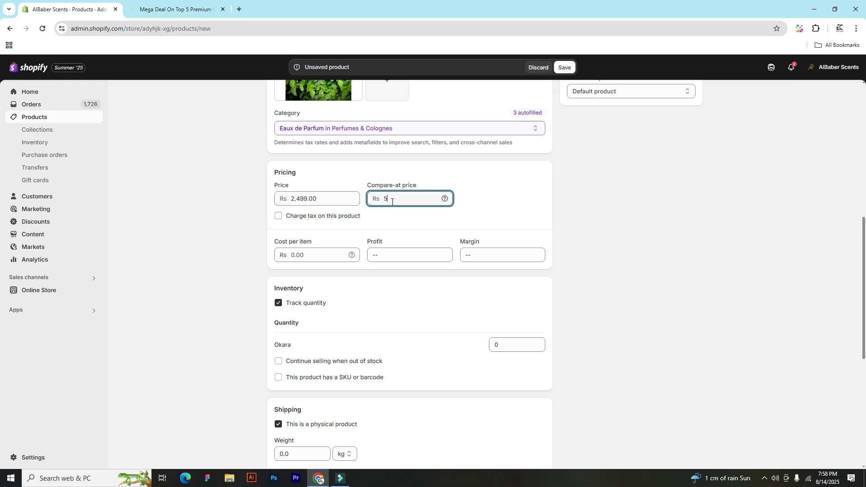
{"action": "left_click", "coordinate": [531, 206]}
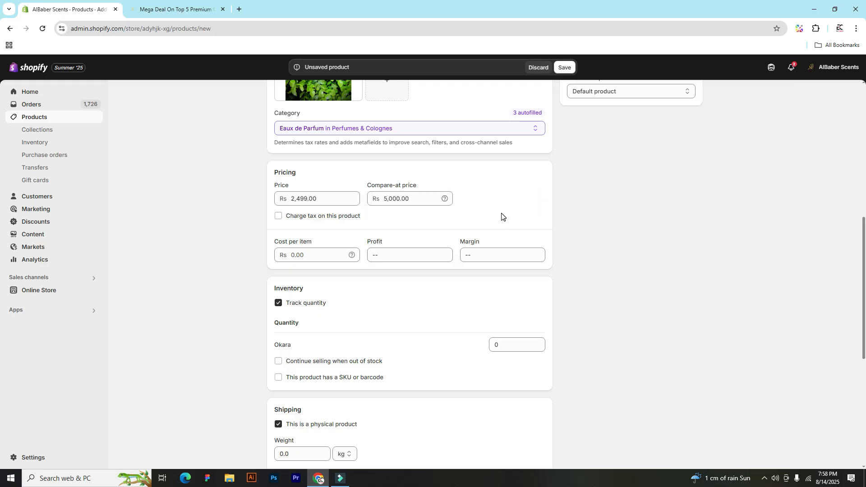
Change the product's price to Rs 2,500.
{"action": "double_click", "coordinate": [307, 199]}
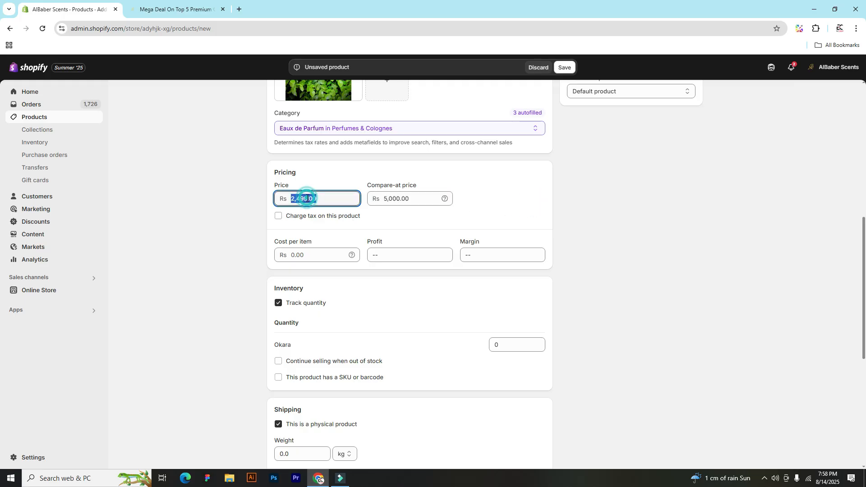
{"action": "left_click", "coordinate": [333, 198]}
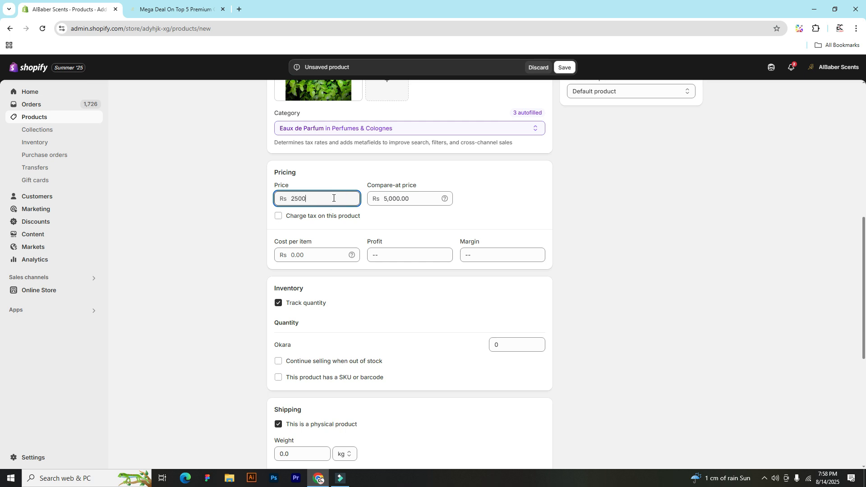
{"action": "left_click", "coordinate": [482, 215]}
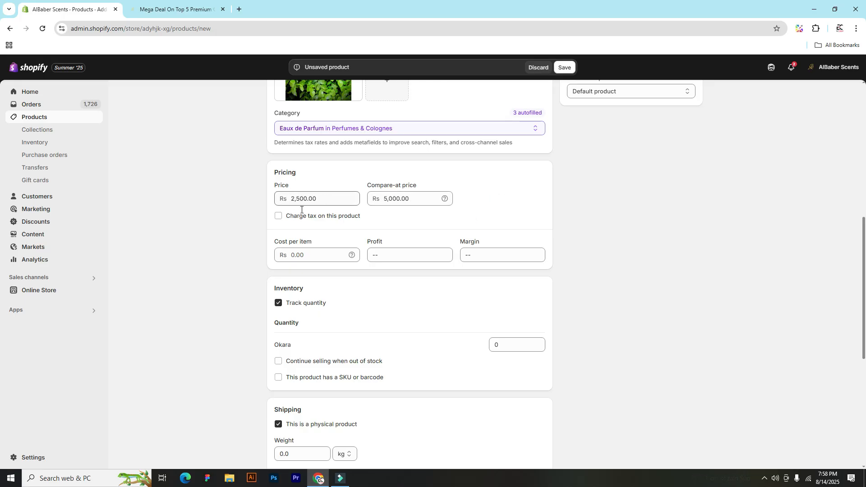
{"action": "left_click", "coordinate": [499, 221]}
{"action": "scroll", "coordinate": [496, 222], "scroll_direction": "down", "scroll_amount": 2}
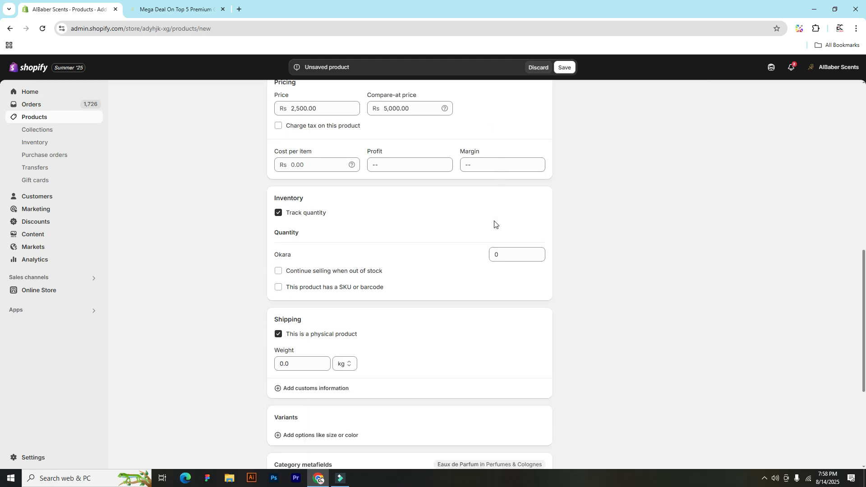
Turn off quantity tracking for the product and set its shipping weight to 0.25 kg.
{"action": "left_click", "coordinate": [278, 214]}
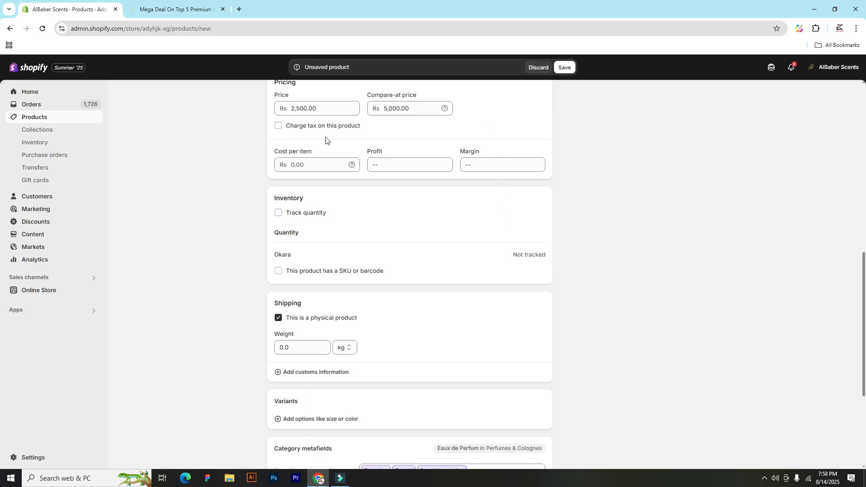
{"action": "left_click", "coordinate": [278, 126]}
{"action": "scroll", "coordinate": [370, 259], "scroll_direction": "down", "scroll_amount": 2}
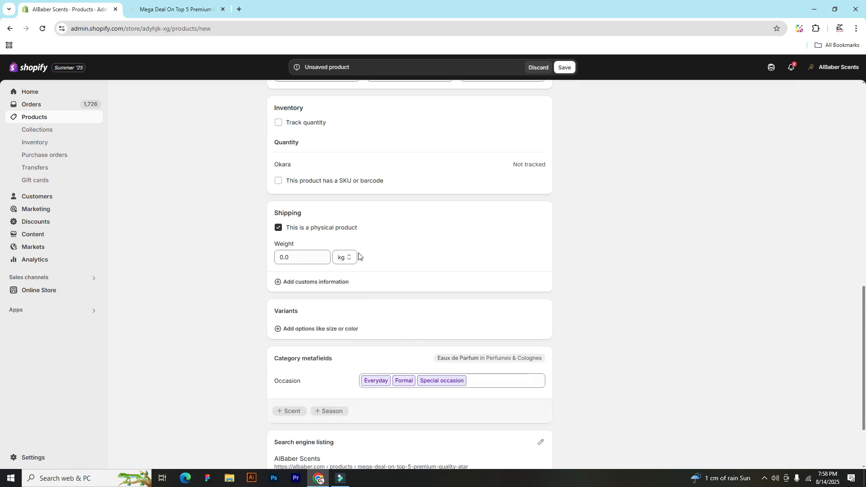
{"action": "left_click", "coordinate": [300, 257]}
{"action": "left_click", "coordinate": [425, 264]}
{"action": "scroll", "coordinate": [425, 268], "scroll_direction": "down", "scroll_amount": 2}
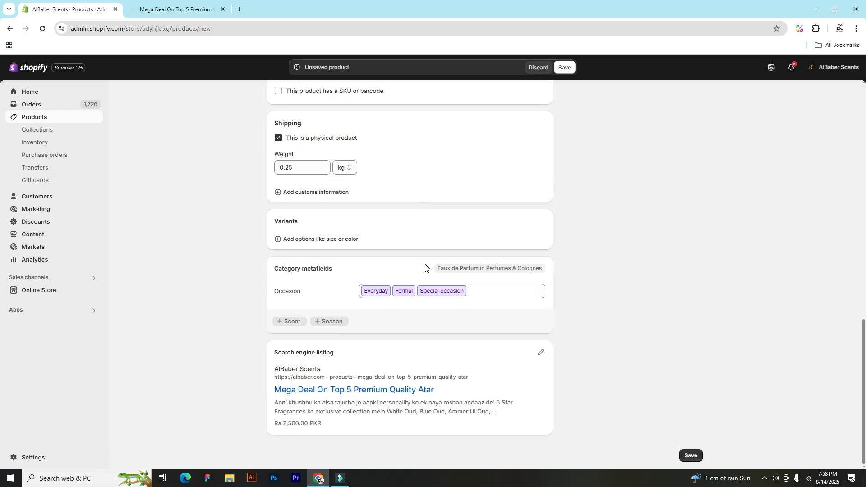
Set the product's type to attar and its vendor to AlBaber Scents.
{"action": "scroll", "coordinate": [569, 323], "scroll_direction": "up", "scroll_amount": 18}
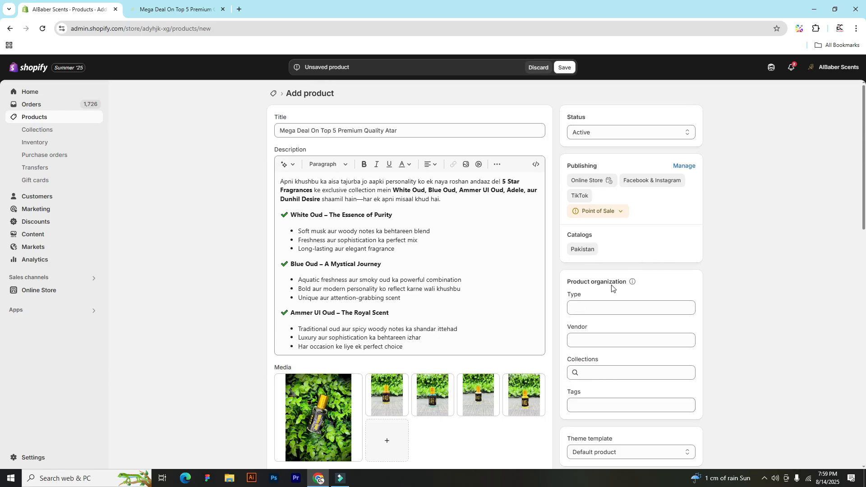
{"action": "scroll", "coordinate": [608, 288], "scroll_direction": "down", "scroll_amount": 3}
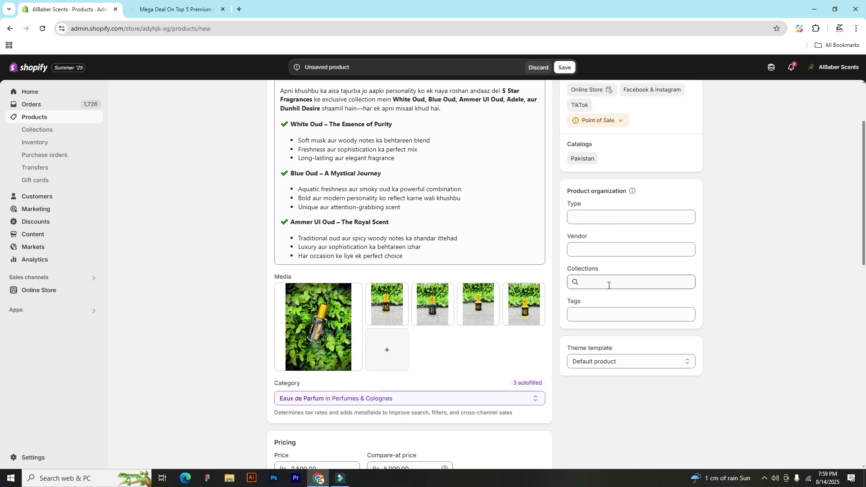
{"action": "left_click", "coordinate": [595, 175]}
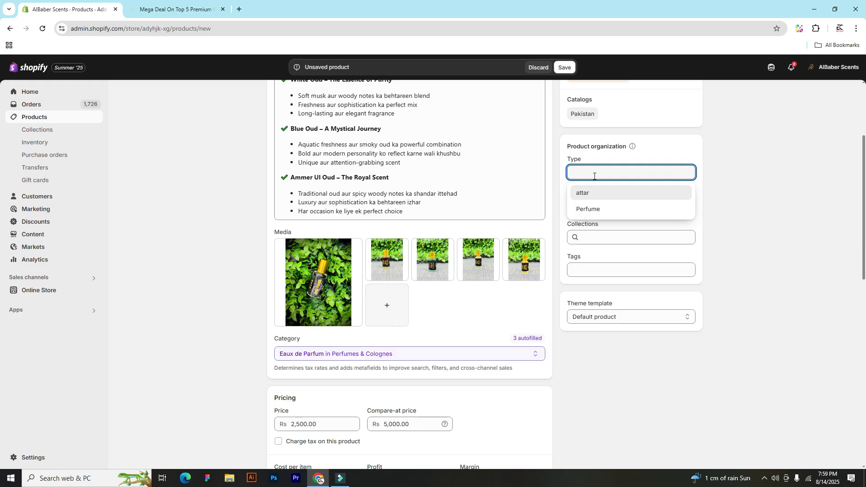
{"action": "type", "text": "attar"}
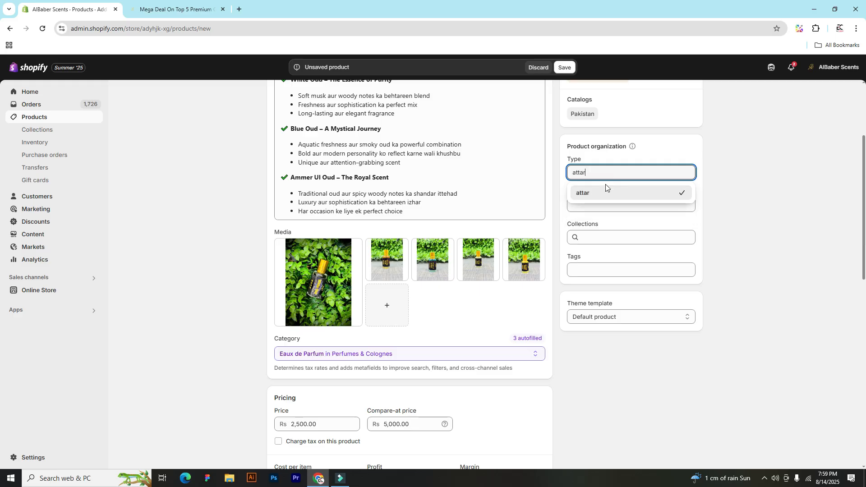
{"action": "left_click", "coordinate": [602, 194]}
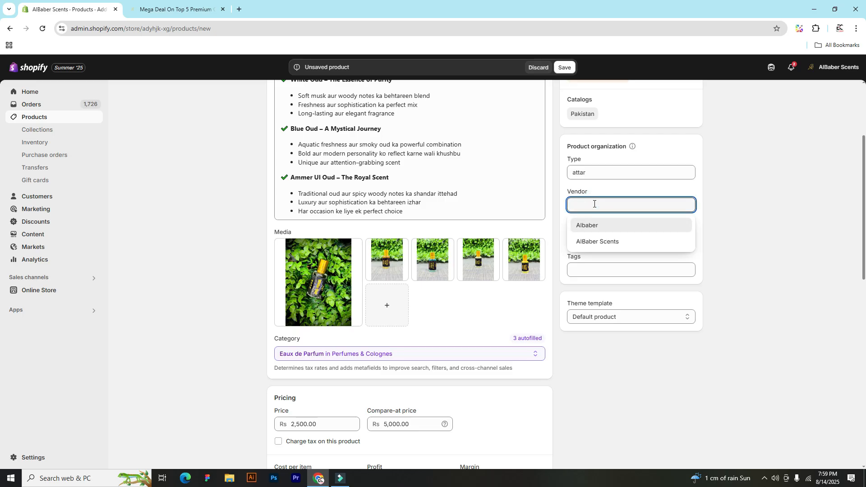
{"action": "left_click", "coordinate": [599, 247]}
Open the product's collection choices and check the Top Selling Perfume, Deals and Men collections on the live storefront.
{"action": "left_click", "coordinate": [596, 237]}
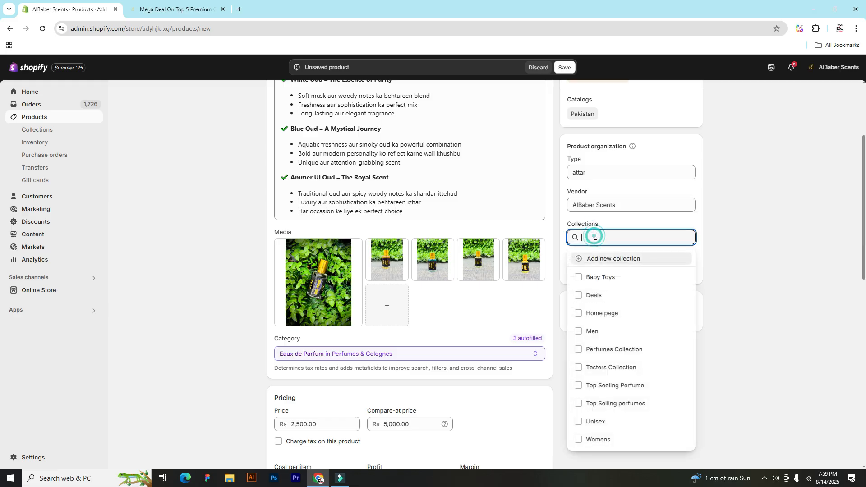
{"action": "left_click", "coordinate": [176, 9]}
{"action": "scroll", "coordinate": [275, 134], "scroll_direction": "up", "scroll_amount": 3}
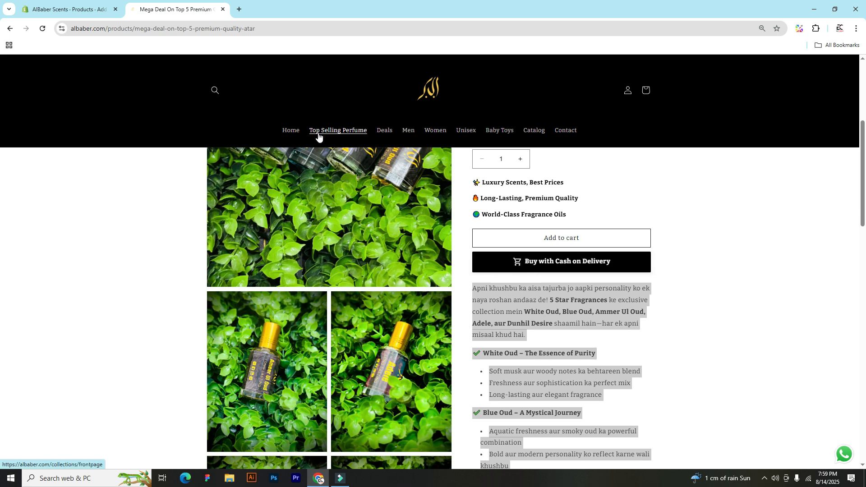
{"action": "left_click", "coordinate": [54, 9]}
{"action": "left_click", "coordinate": [182, 11]}
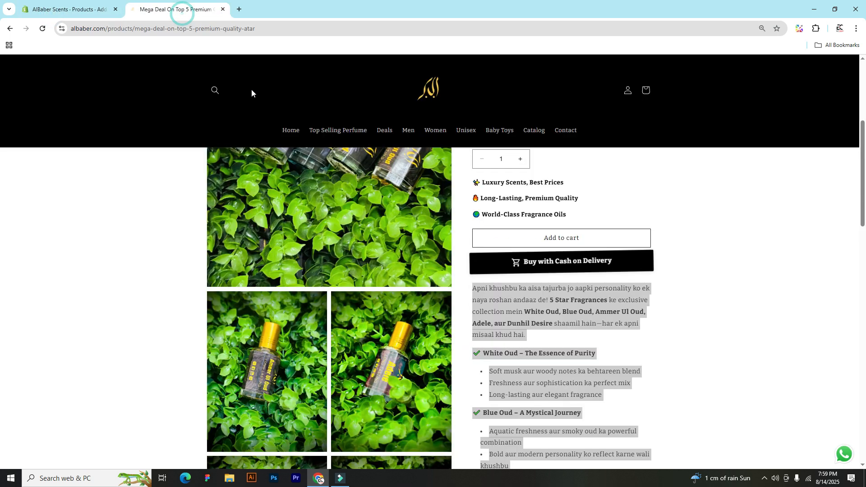
{"action": "left_click", "coordinate": [353, 131]}
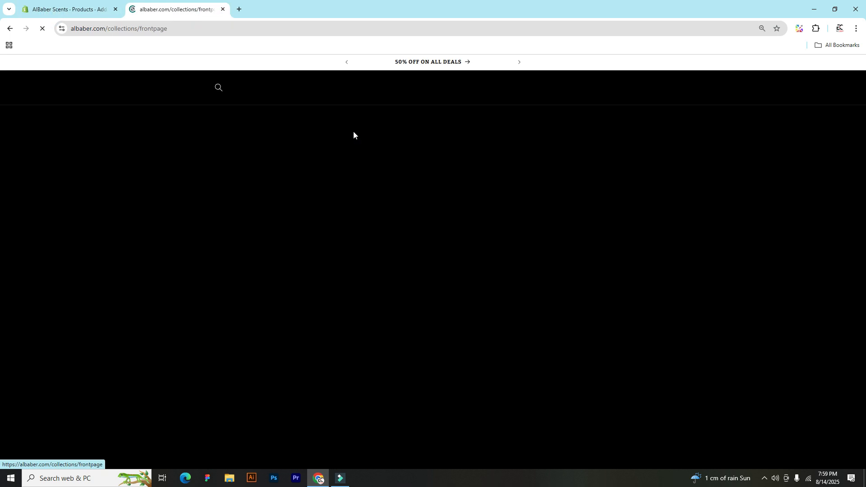
{"action": "left_click", "coordinate": [385, 146]}
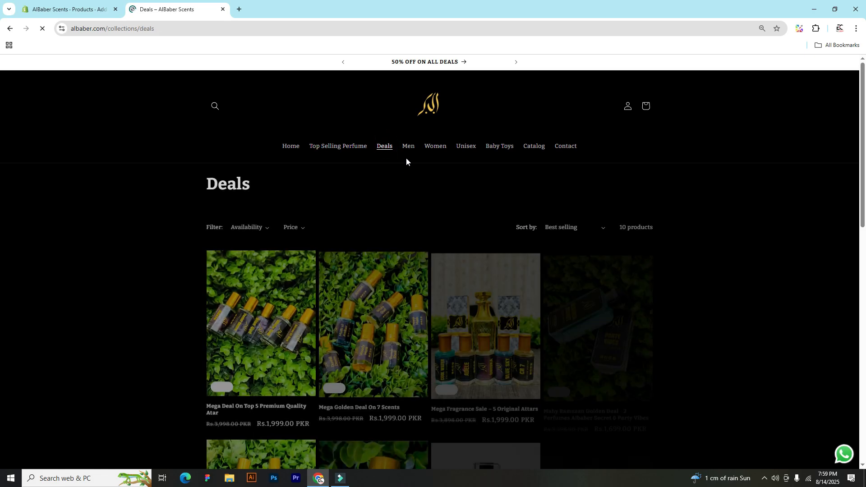
{"action": "left_click", "coordinate": [409, 146]}
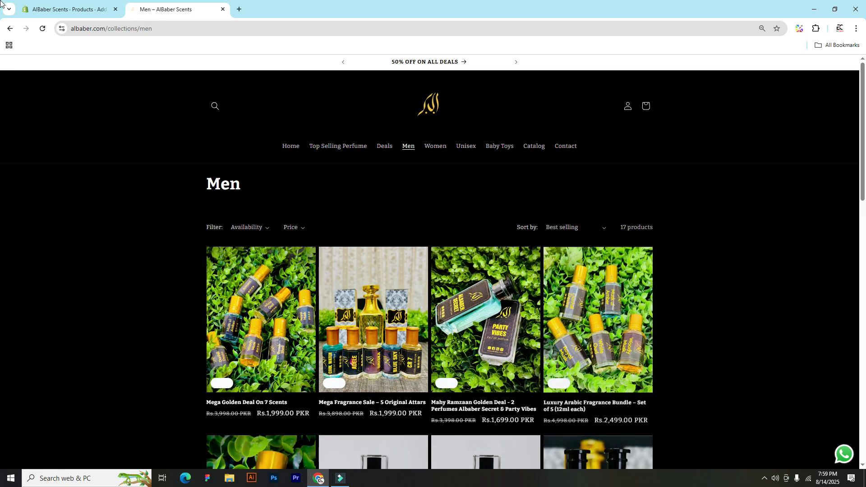
Return to the new product in Shopify admin and assign it to the Deals, Home page, Men and Perfumes Collection collections.
{"action": "left_click", "coordinate": [36, 9]}
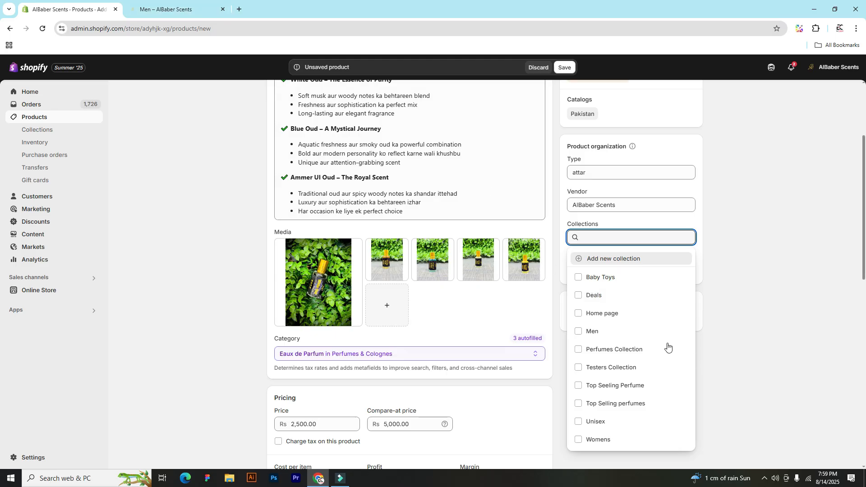
{"action": "left_click", "coordinate": [579, 296]}
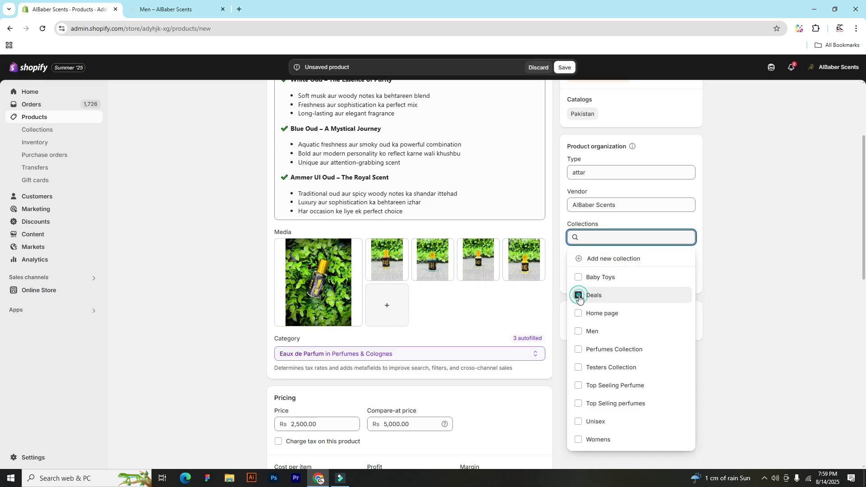
{"action": "left_click", "coordinate": [579, 314]}
{"action": "left_click", "coordinate": [580, 332]}
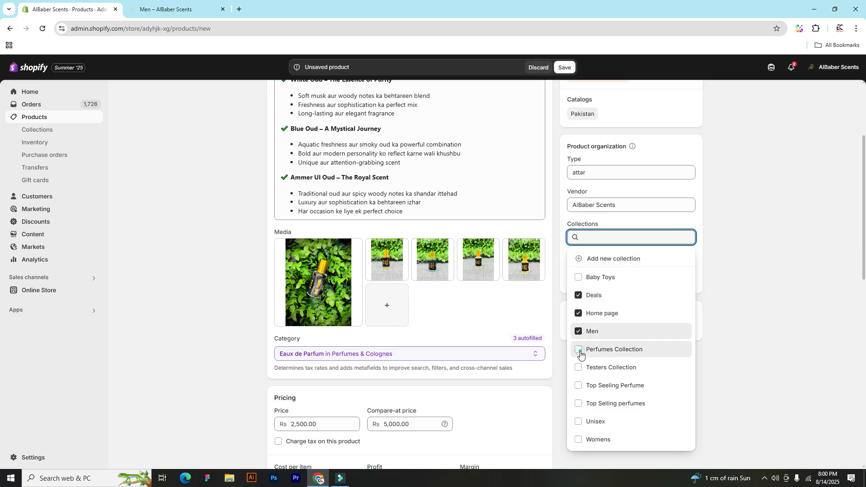
{"action": "left_click", "coordinate": [580, 352]}
{"action": "left_click", "coordinate": [724, 361]}
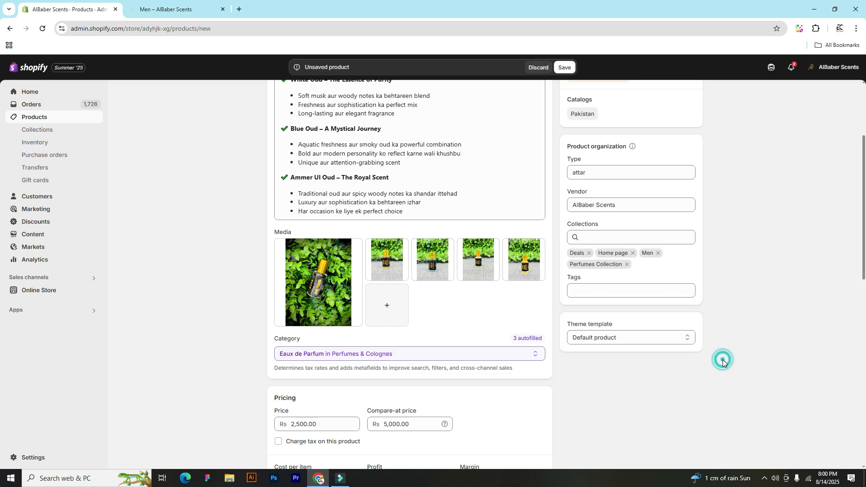
Add the tag "pffume" to the product.
{"action": "scroll", "coordinate": [718, 359], "scroll_direction": "down", "scroll_amount": 6}
{"action": "scroll", "coordinate": [719, 359], "scroll_direction": "up", "scroll_amount": 6}
{"action": "left_click", "coordinate": [598, 293]}
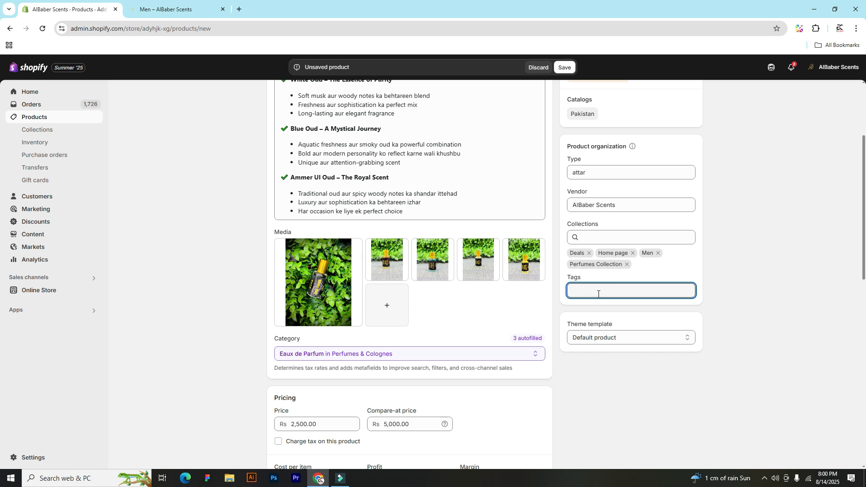
{"action": "type", "text": "pffume"}
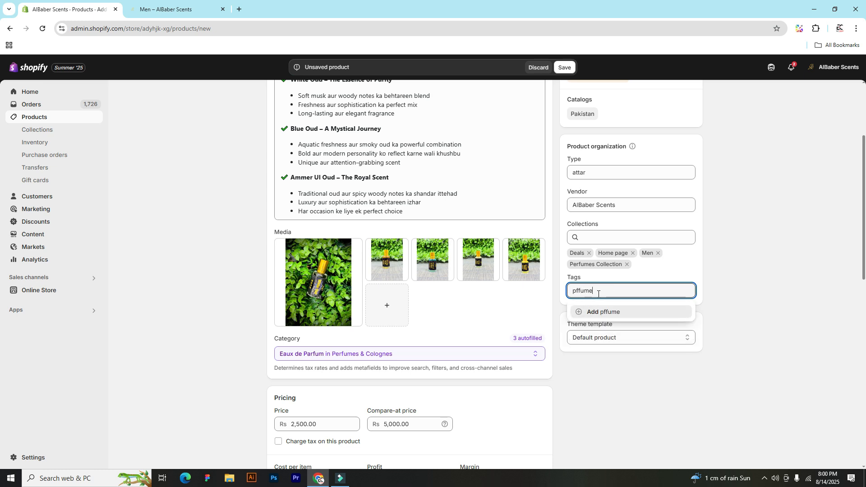
{"action": "key", "text": "Return"}
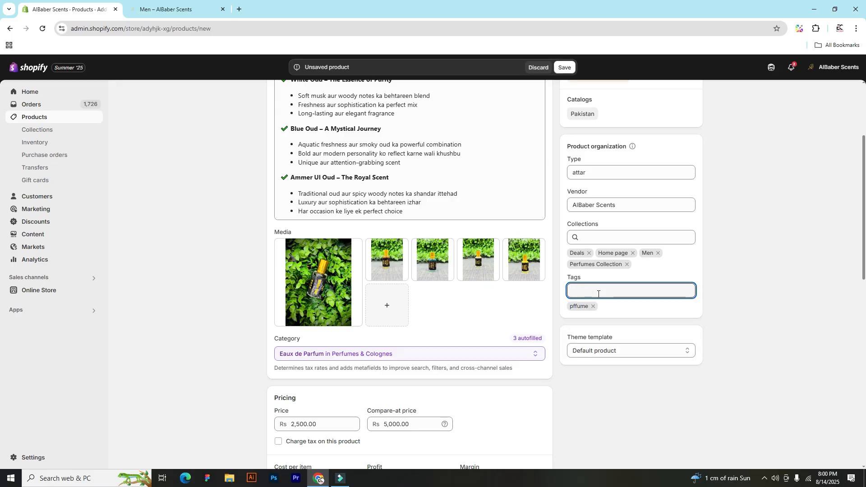
{"action": "left_click", "coordinate": [778, 294]}
Review the product's pricing, inventory, shipping and search engine listing, and save the new product.
{"action": "scroll", "coordinate": [775, 298], "scroll_direction": "down", "scroll_amount": 1}
{"action": "scroll", "coordinate": [775, 298], "scroll_direction": "down", "scroll_amount": 5}
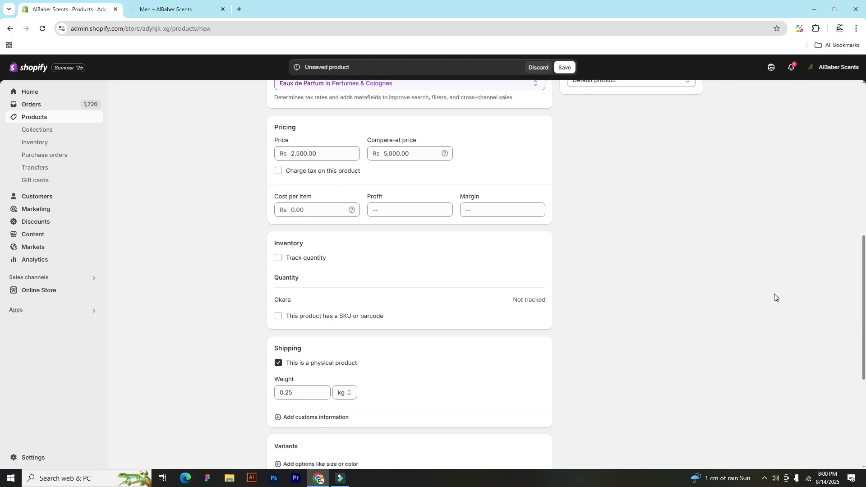
{"action": "scroll", "coordinate": [775, 298], "scroll_direction": "down", "scroll_amount": 5}
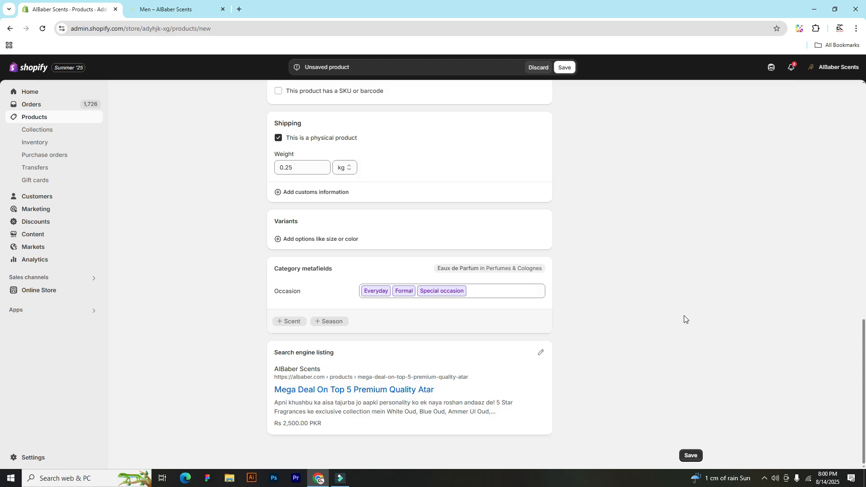
{"action": "scroll", "coordinate": [654, 331], "scroll_direction": "up", "scroll_amount": 9}
{"action": "scroll", "coordinate": [654, 331], "scroll_direction": "down", "scroll_amount": 9}
{"action": "left_click", "coordinate": [695, 457]}
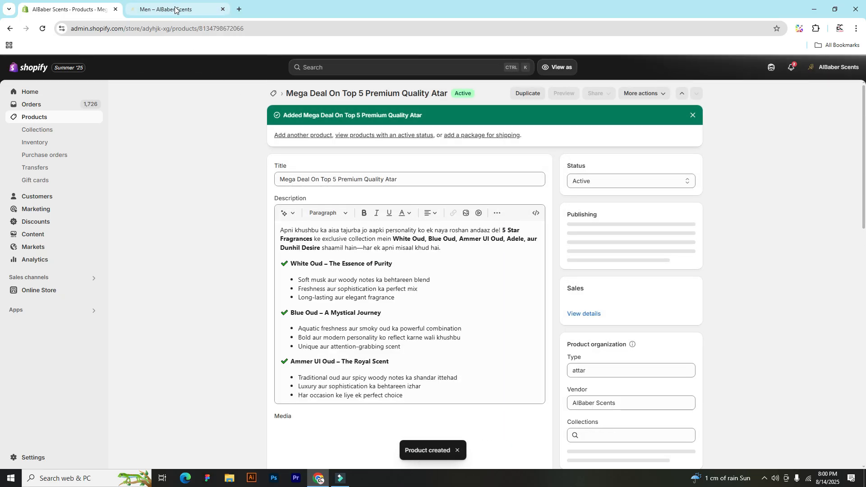
Switch to the live storefront and examine the featured products on its home page.
{"action": "left_click", "coordinate": [175, 10]}
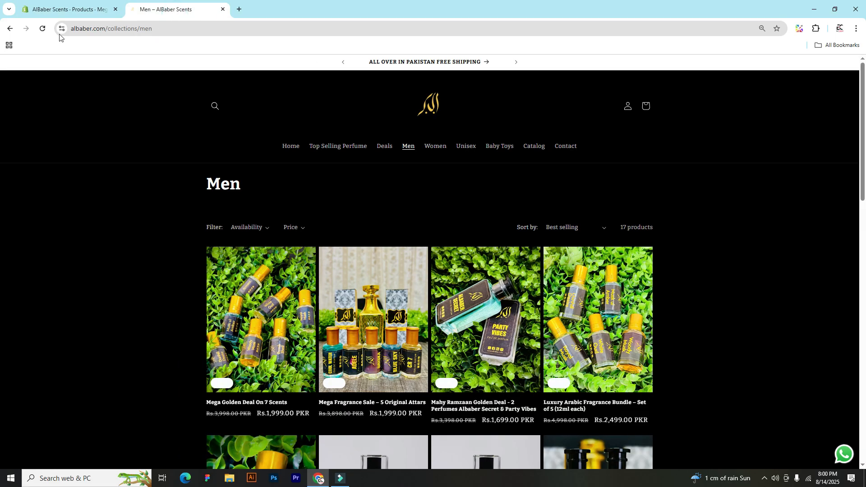
{"action": "left_click", "coordinate": [291, 146]}
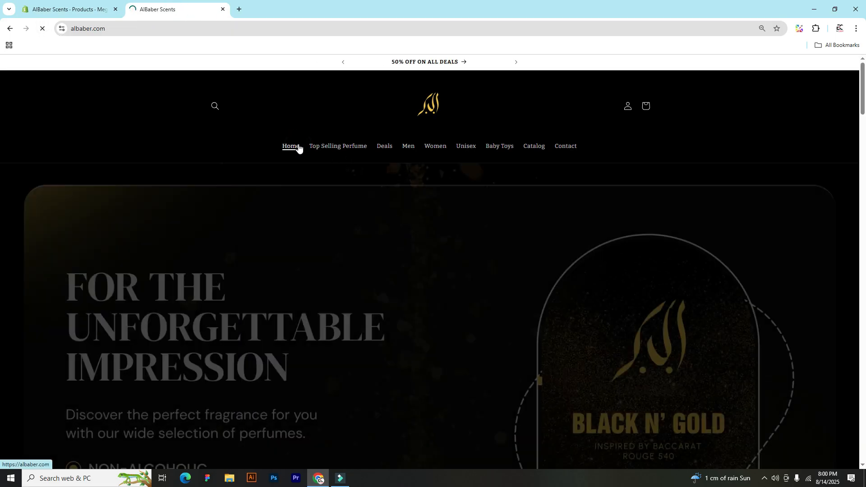
{"action": "scroll", "coordinate": [656, 253], "scroll_direction": "down", "scroll_amount": 7}
{"action": "scroll", "coordinate": [654, 253], "scroll_direction": "down", "scroll_amount": 10}
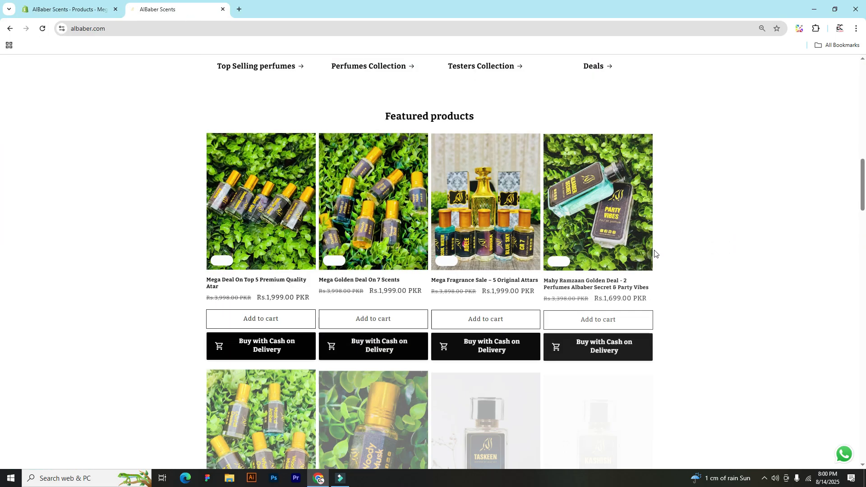
{"action": "scroll", "coordinate": [655, 253], "scroll_direction": "down", "scroll_amount": 3}
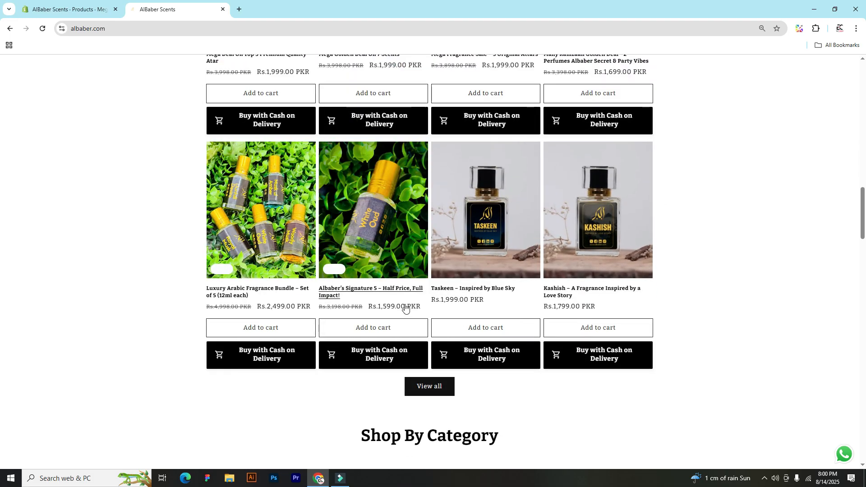
Open the full list of featured products and look for the newly added Mega Deal On Top 5 Premium Quality Atar.
{"action": "left_click", "coordinate": [440, 388]}
{"action": "scroll", "coordinate": [706, 275], "scroll_direction": "down", "scroll_amount": 7}
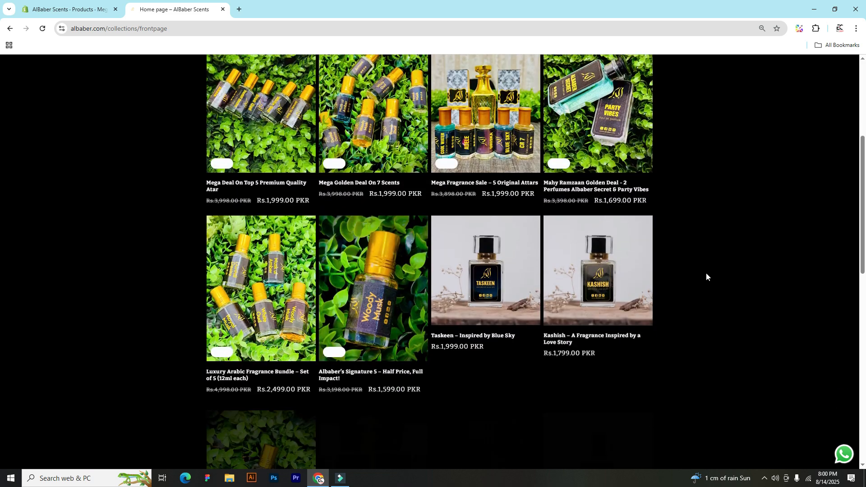
{"action": "scroll", "coordinate": [707, 276], "scroll_direction": "down", "scroll_amount": 3}
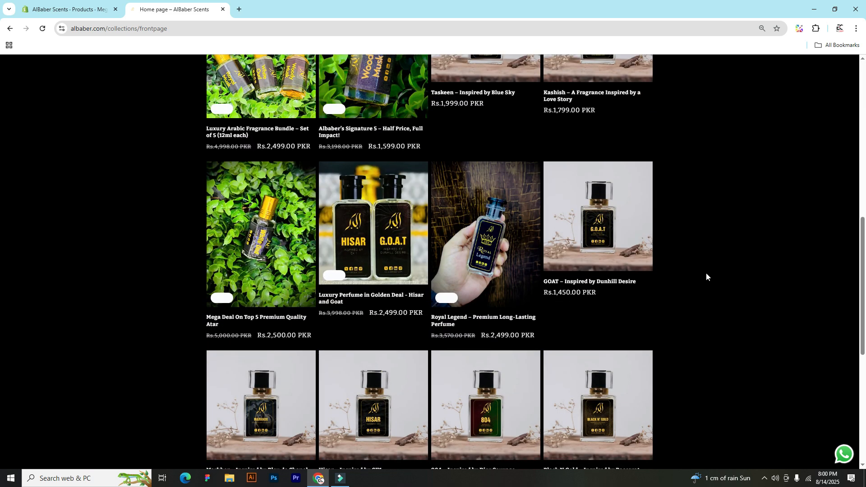
{"action": "scroll", "coordinate": [706, 276], "scroll_direction": "down", "scroll_amount": 4}
{"action": "scroll", "coordinate": [707, 276], "scroll_direction": "up", "scroll_amount": 1}
{"action": "scroll", "coordinate": [707, 277], "scroll_direction": "up", "scroll_amount": 3}
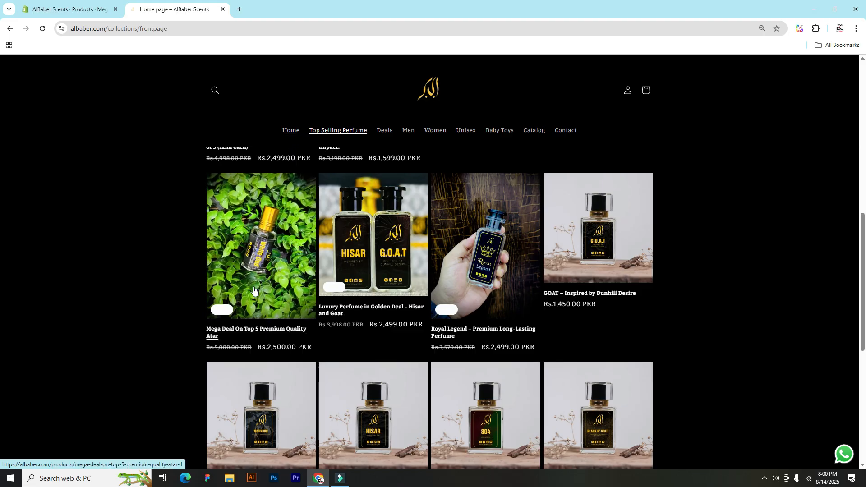
Open the newly added Mega Deal product on the storefront and examine its price, description and images.
{"action": "left_click", "coordinate": [251, 331]}
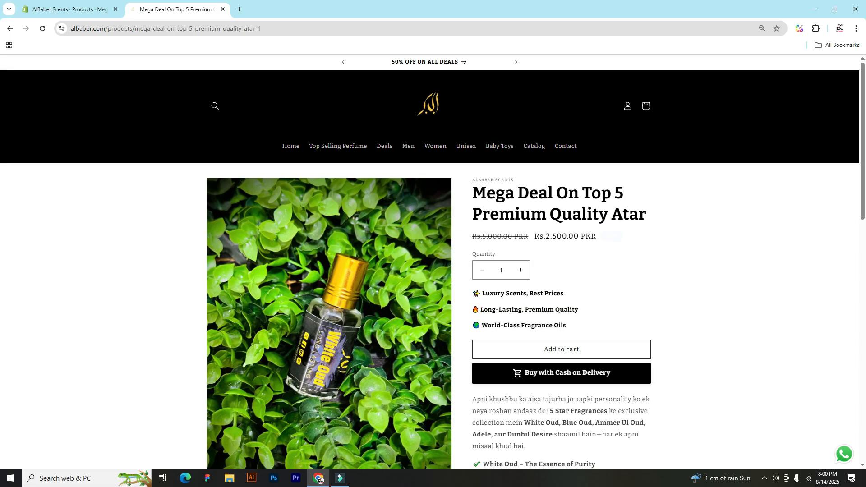
{"action": "scroll", "coordinate": [524, 257], "scroll_direction": "down", "scroll_amount": 2}
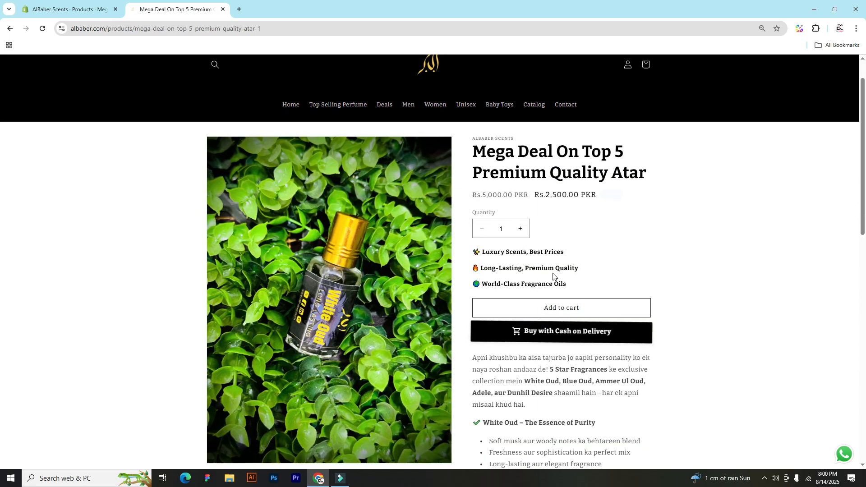
{"action": "scroll", "coordinate": [551, 310], "scroll_direction": "down", "scroll_amount": 5}
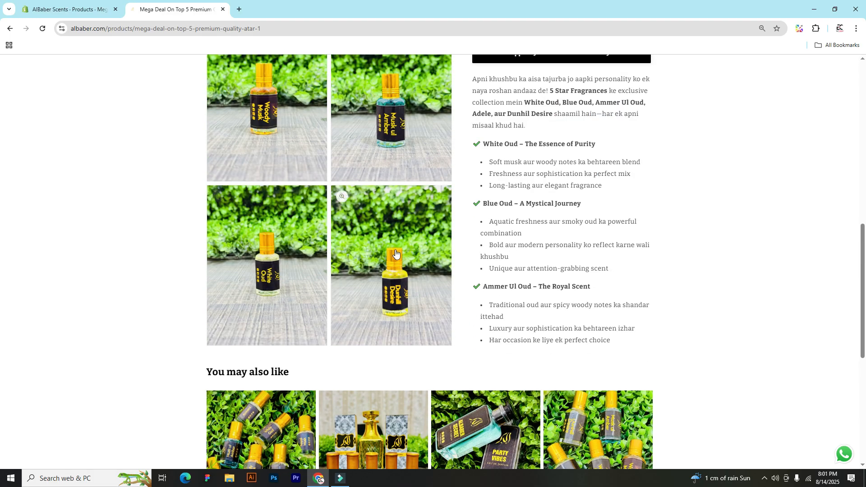
{"action": "scroll", "coordinate": [413, 220], "scroll_direction": "down", "scroll_amount": 3}
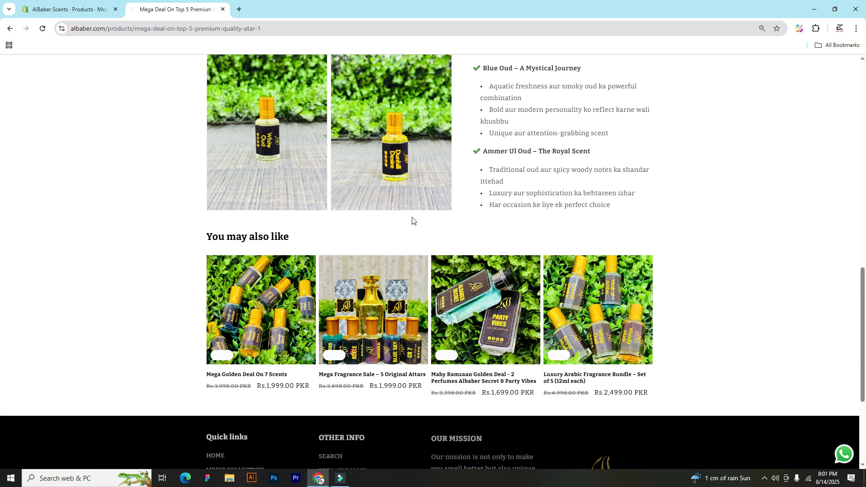
Open the cash on delivery order form for the Mega Deal product, examine its fields, and close it without ordering.
{"action": "scroll", "coordinate": [412, 221], "scroll_direction": "up", "scroll_amount": 9}
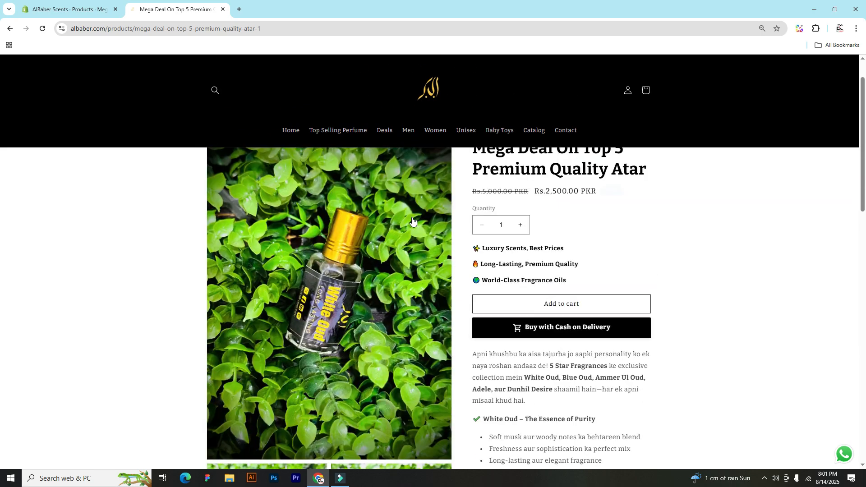
{"action": "left_click", "coordinate": [581, 328]}
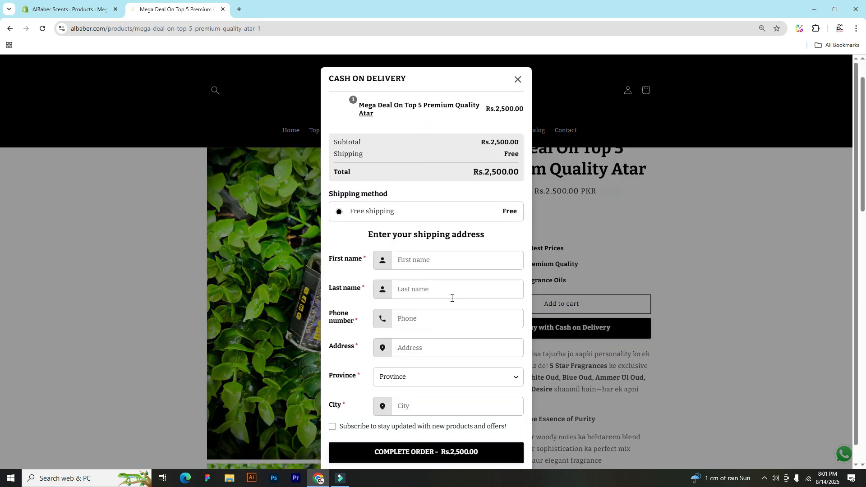
{"action": "left_click", "coordinate": [518, 62]}
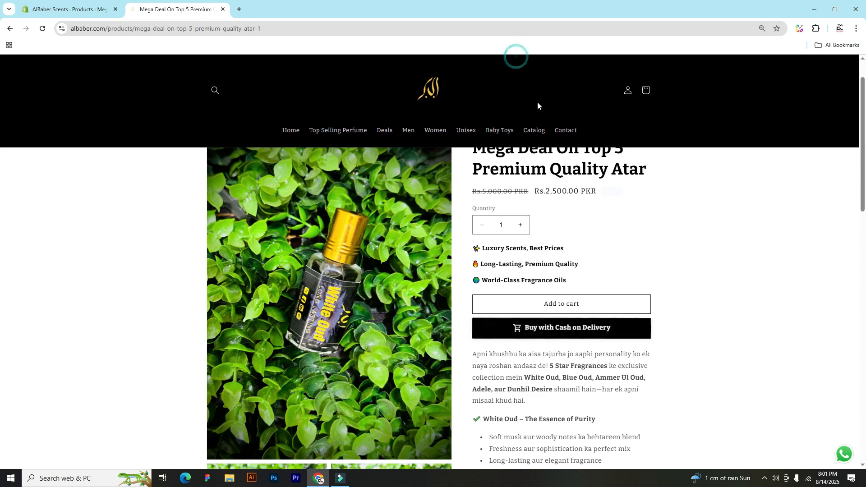
Return to the Shopify admin, look over the full product list, and open the store's orders.
{"action": "left_click", "coordinate": [59, 2]}
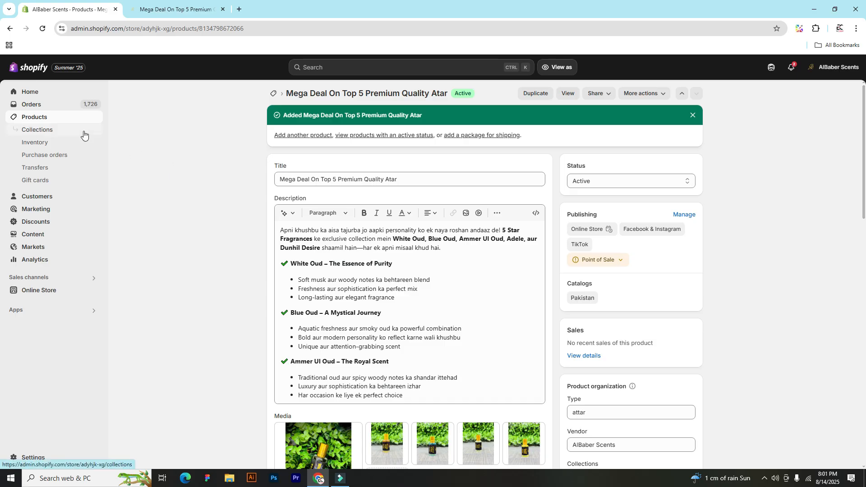
{"action": "left_click", "coordinate": [41, 118]}
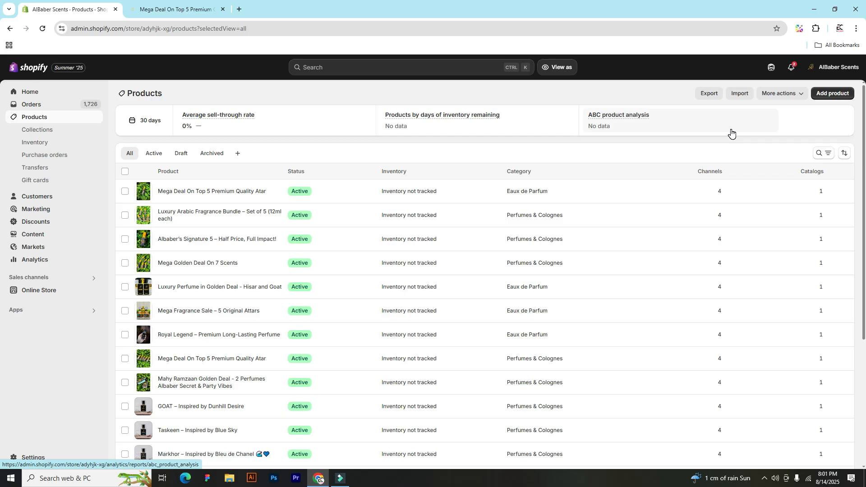
{"action": "left_click", "coordinate": [41, 106]}
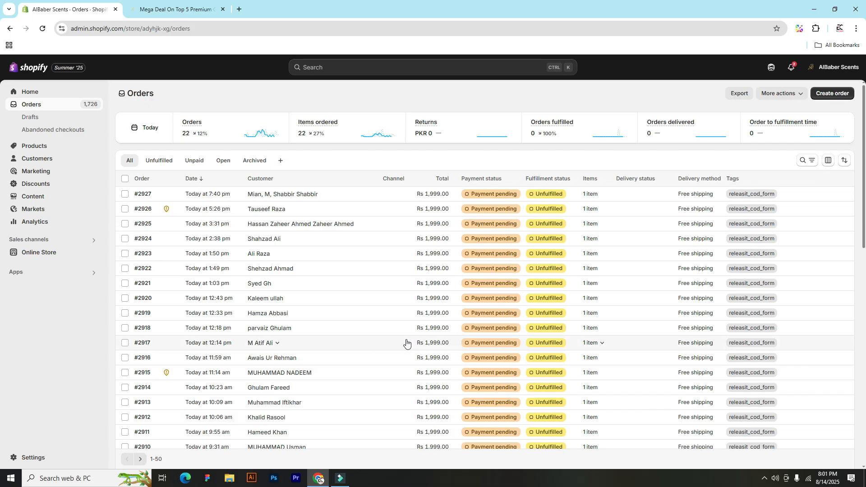
Examine the orders' dates, totals, payment and fulfillment statuses, view the newest order's details, and return to the orders list.
{"action": "scroll", "coordinate": [407, 343], "scroll_direction": "down", "scroll_amount": 7}
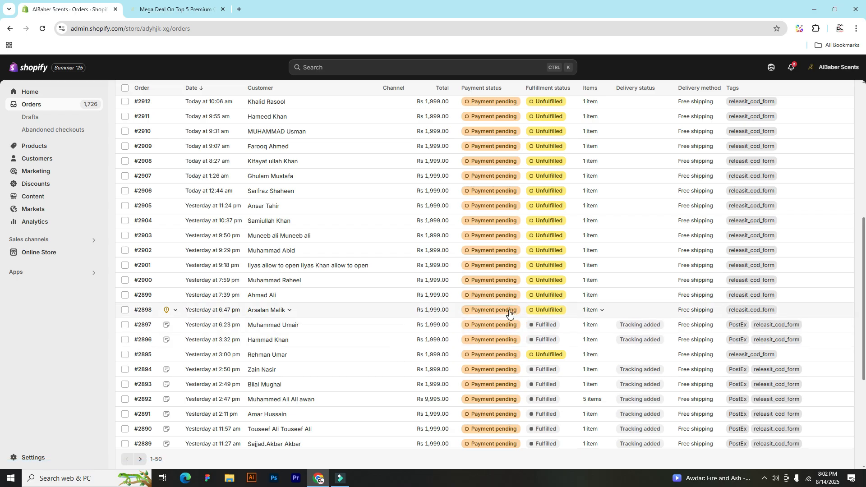
{"action": "scroll", "coordinate": [510, 313], "scroll_direction": "up", "scroll_amount": 5}
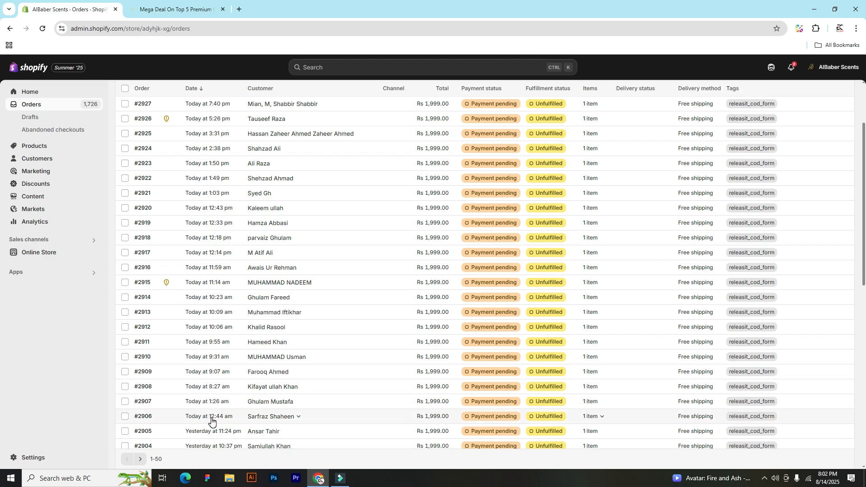
{"action": "scroll", "coordinate": [211, 421], "scroll_direction": "up", "scroll_amount": 3}
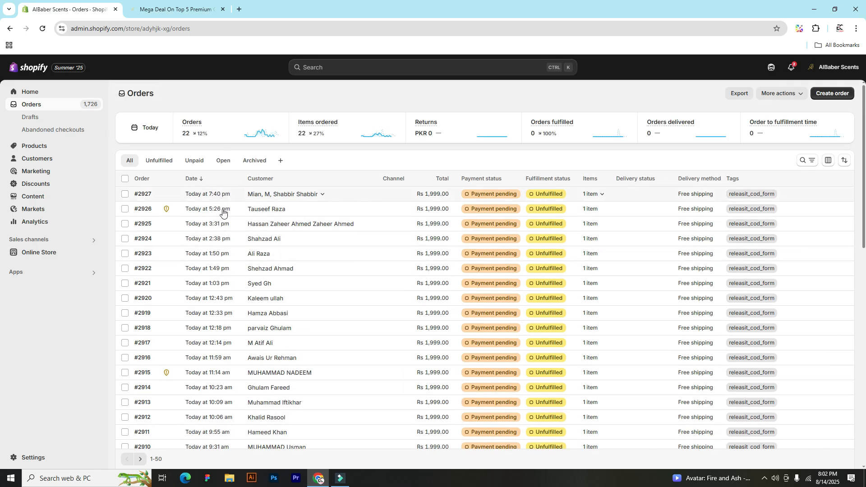
{"action": "scroll", "coordinate": [360, 311], "scroll_direction": "down", "scroll_amount": 3}
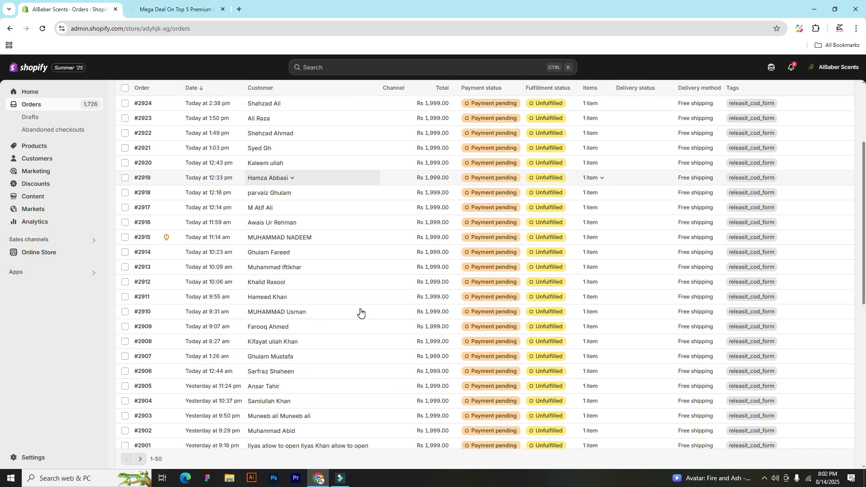
{"action": "scroll", "coordinate": [358, 312], "scroll_direction": "up", "scroll_amount": 3}
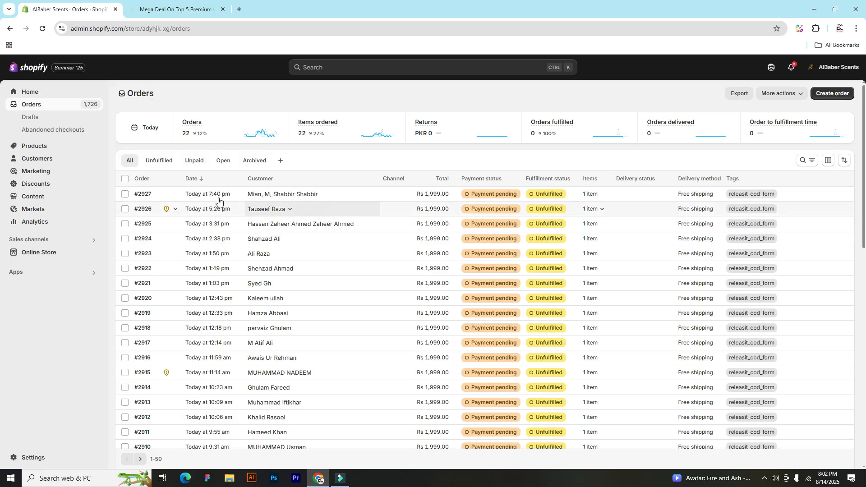
{"action": "scroll", "coordinate": [456, 312], "scroll_direction": "down", "scroll_amount": 2}
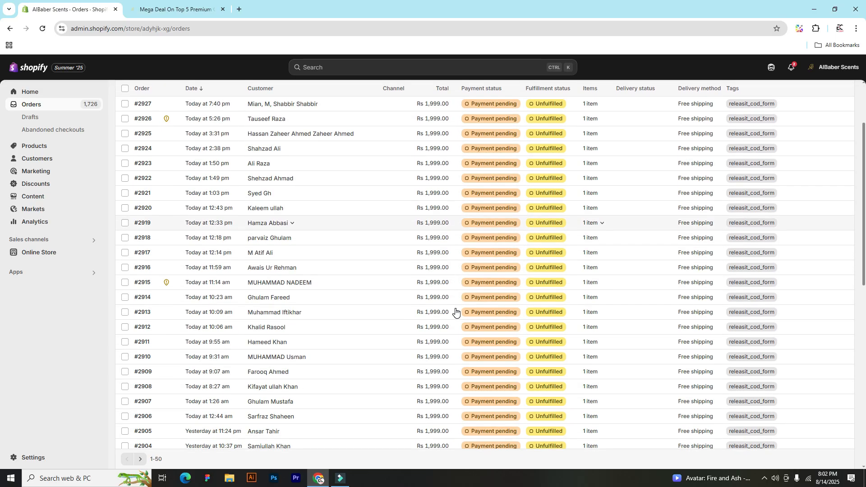
{"action": "scroll", "coordinate": [466, 323], "scroll_direction": "up", "scroll_amount": 2}
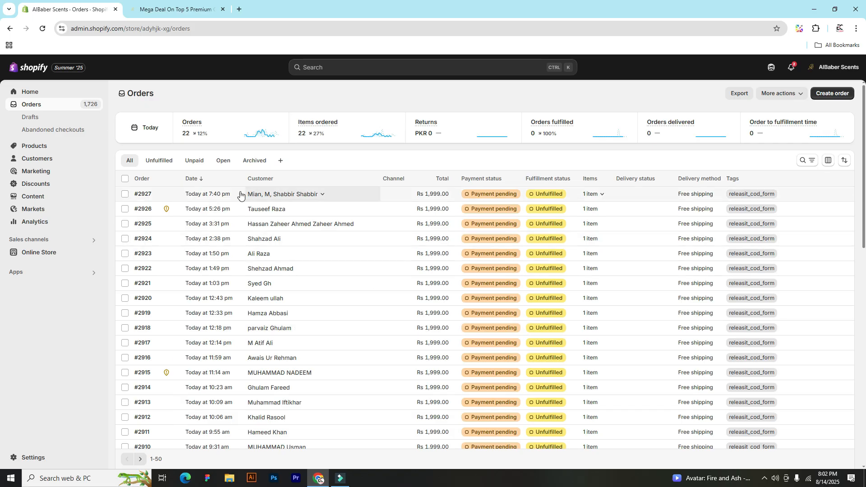
{"action": "left_click", "coordinate": [207, 198]}
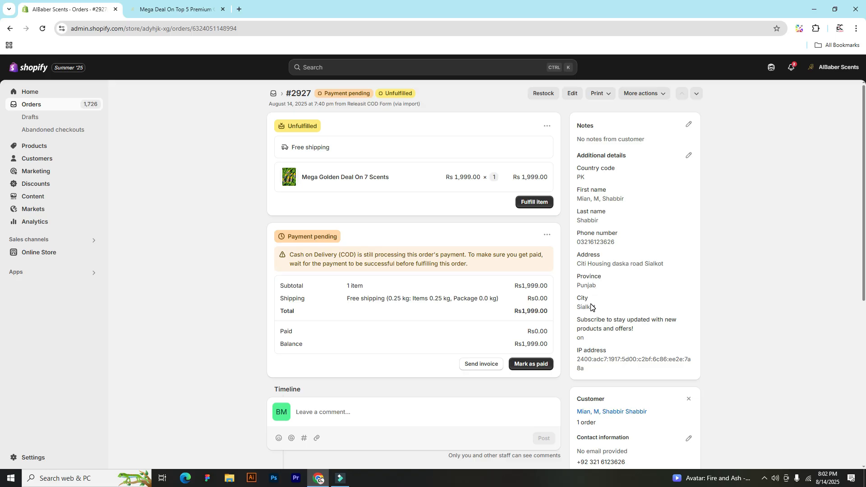
{"action": "left_click", "coordinate": [10, 28]}
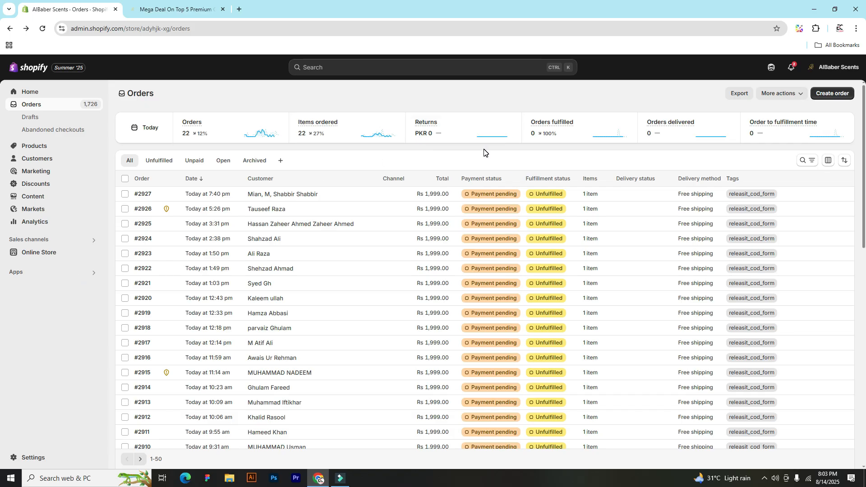
Open the PostEx merchant portal in another Chrome profile and sign in with the saved credentials and Remember Me enabled.
{"action": "left_click", "coordinate": [841, 28]}
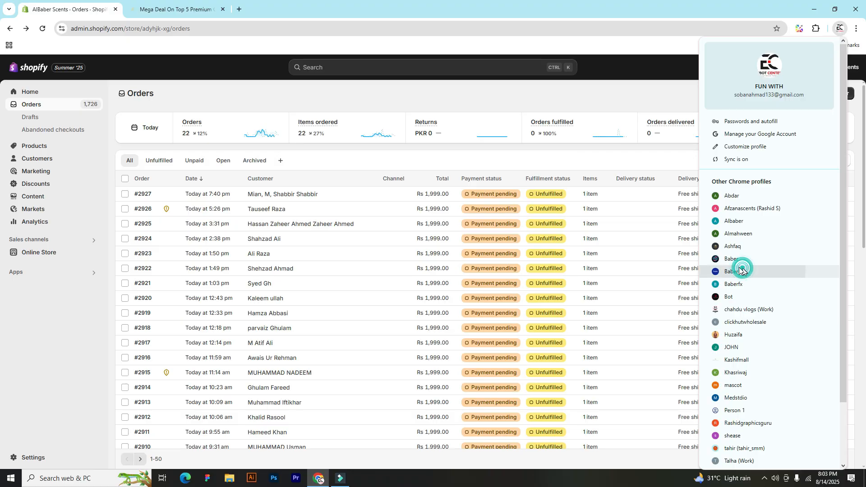
{"action": "left_click", "coordinate": [763, 271]}
{"action": "type", "text": "os"}
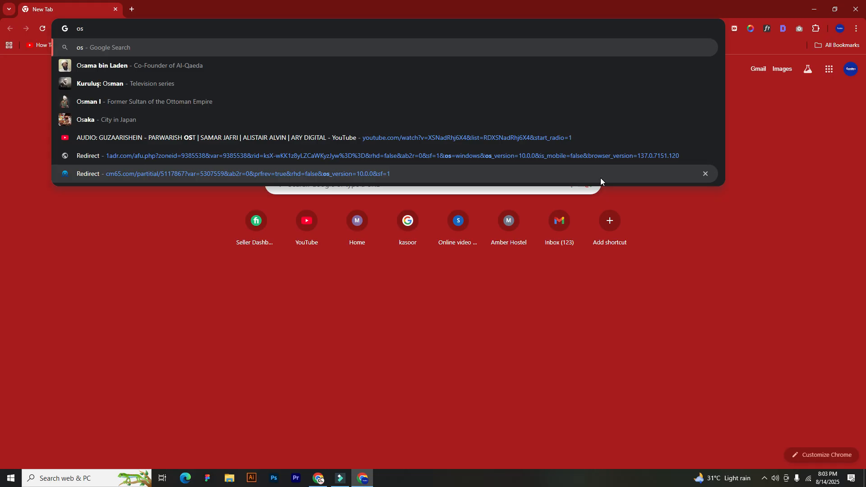
{"action": "key", "text": "BackSpace"}
{"action": "key", "text": "BackSpace"}
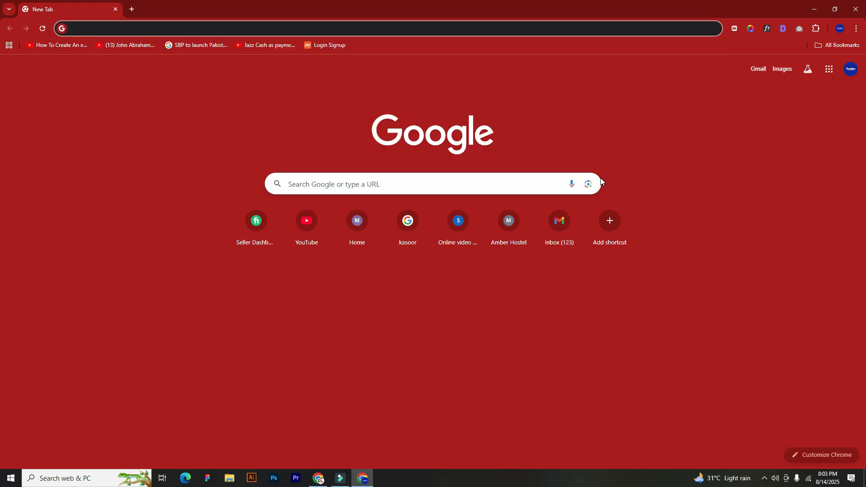
{"action": "type", "text": "pos"}
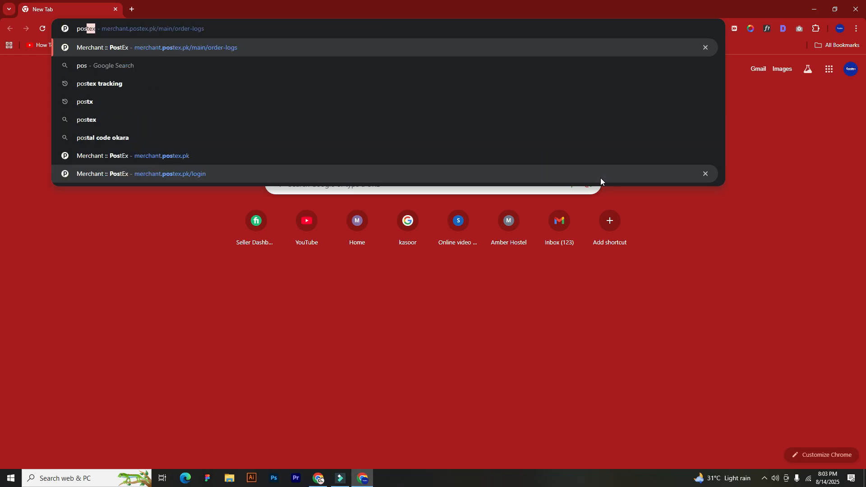
{"action": "key", "text": "Return"}
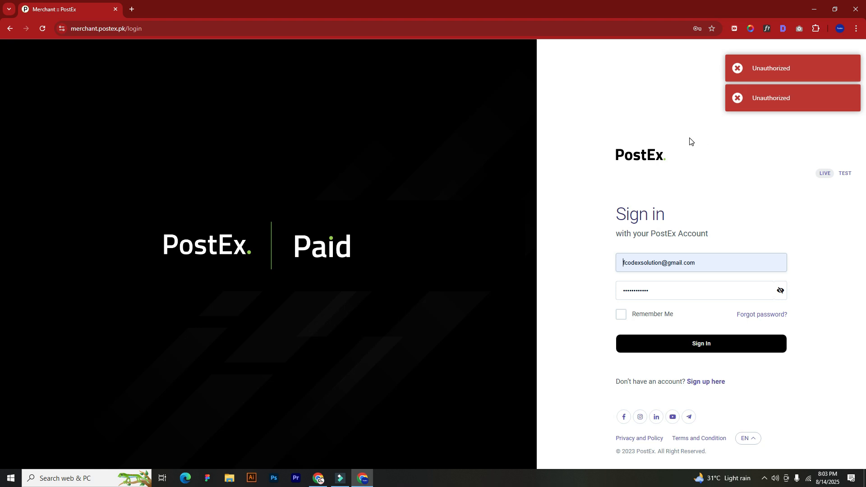
{"action": "left_click", "coordinate": [635, 323]}
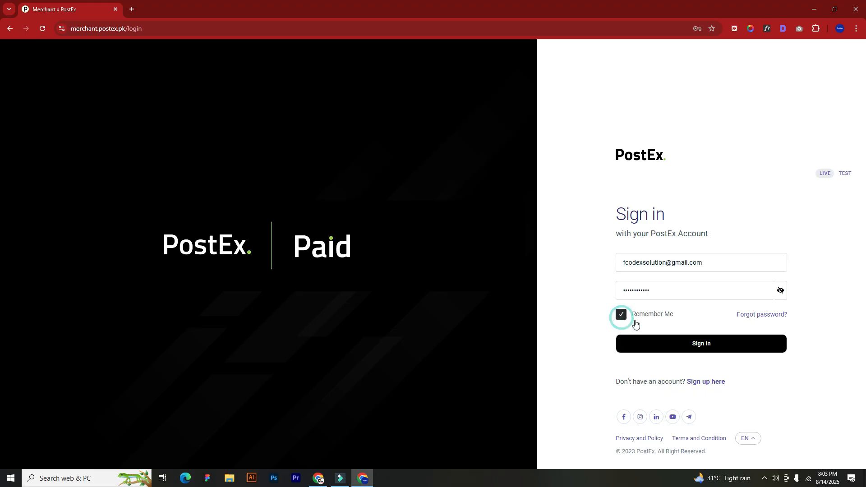
{"action": "left_click", "coordinate": [684, 348]}
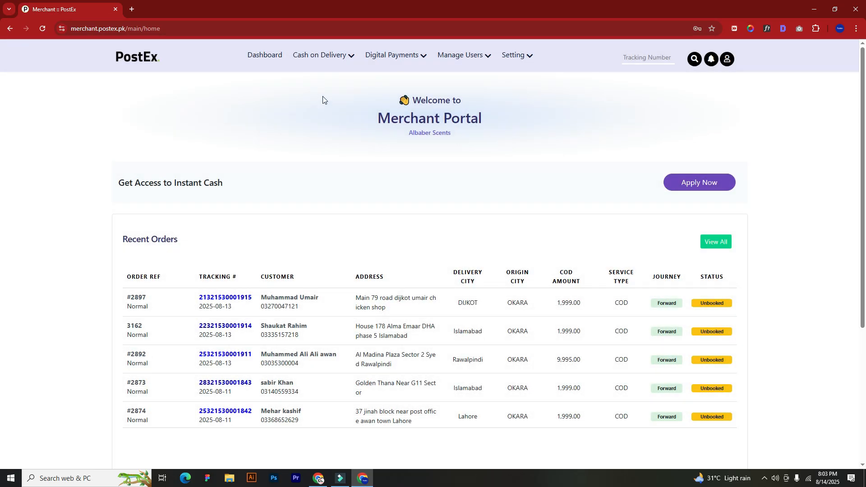
Open the PostEx dashboard and show the Cash On Delivery figures for 30 days.
{"action": "left_click", "coordinate": [273, 54]}
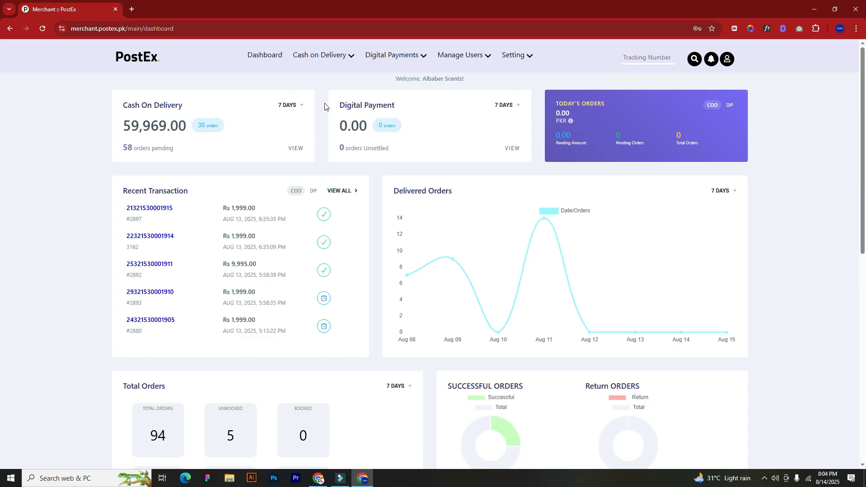
{"action": "left_click", "coordinate": [286, 104]}
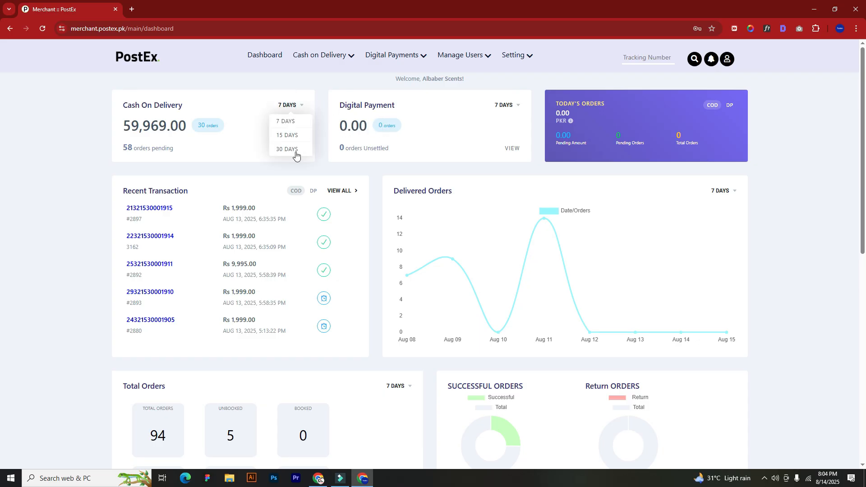
{"action": "left_click", "coordinate": [295, 150]}
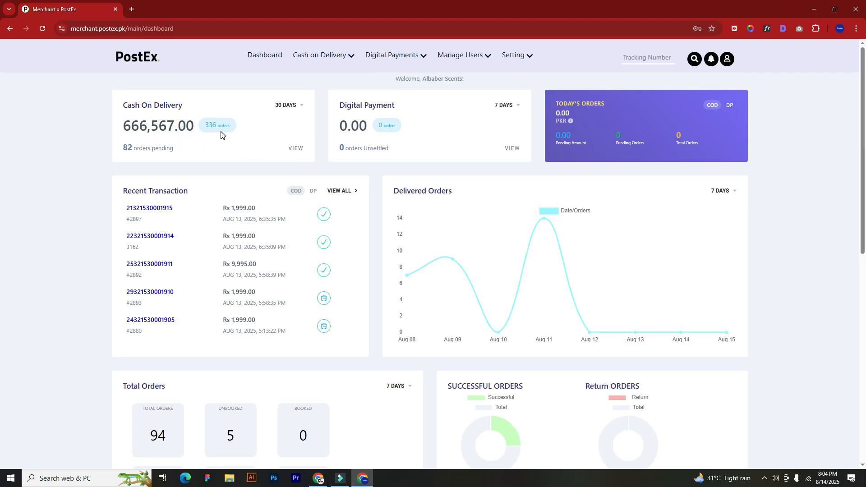
List the Cash Payment Receipts (CPR) from 2025-08-01 to 2025-08-14 and examine their amounts and statuses.
{"action": "mouse_move", "coordinate": [333, 67]}
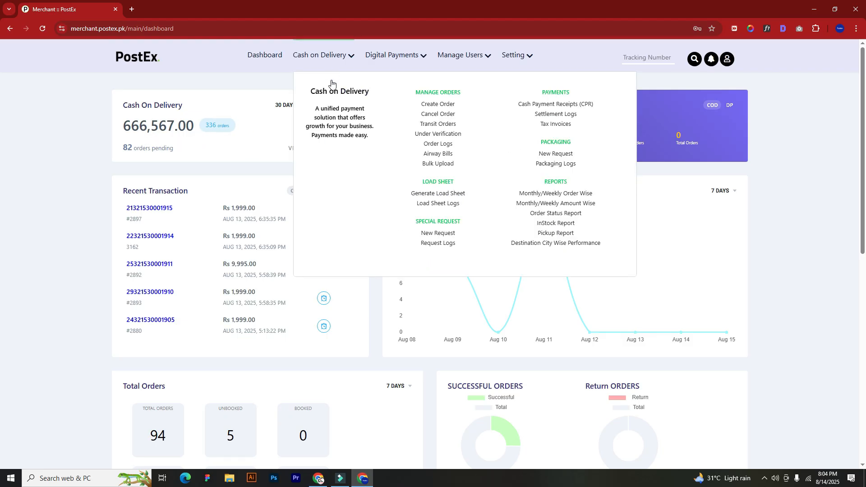
{"action": "left_click", "coordinate": [549, 104]}
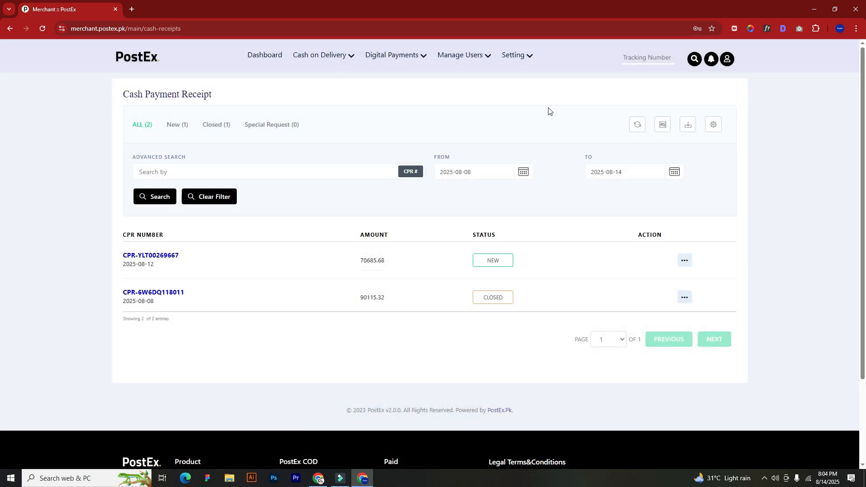
{"action": "left_click", "coordinate": [523, 173]}
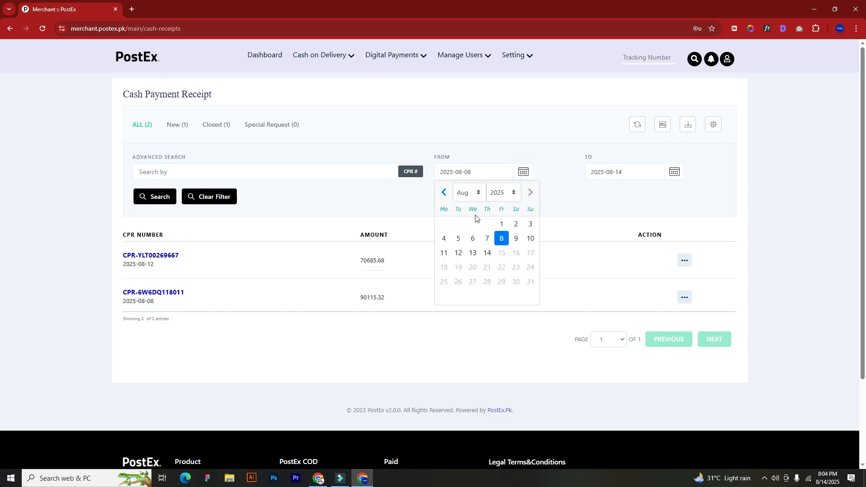
{"action": "left_click", "coordinate": [501, 224]}
{"action": "left_click", "coordinate": [156, 197]}
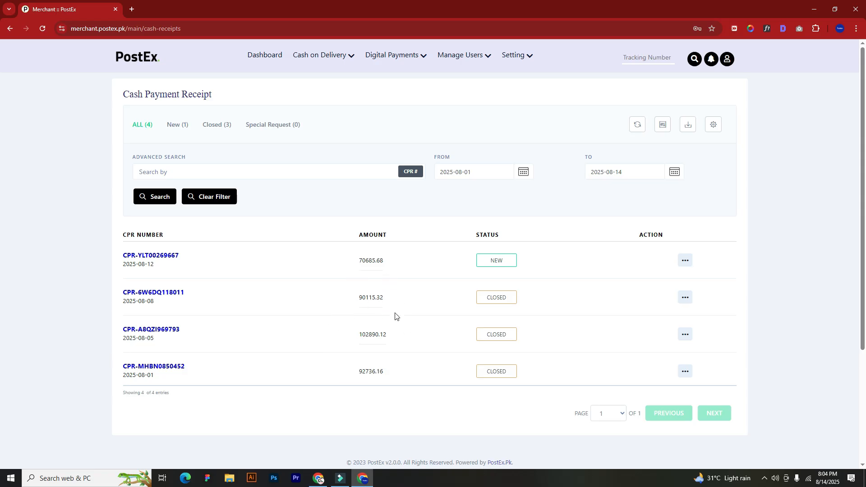
{"action": "left_click_drag", "start_coordinate": [390, 259], "coordinate": [344, 261]}
{"action": "left_click", "coordinate": [334, 262]}
Review the PostEx dashboard's order statistics and the available Cash on Delivery functions, and switch back to the Shopify orders list.
{"action": "left_click", "coordinate": [264, 60]}
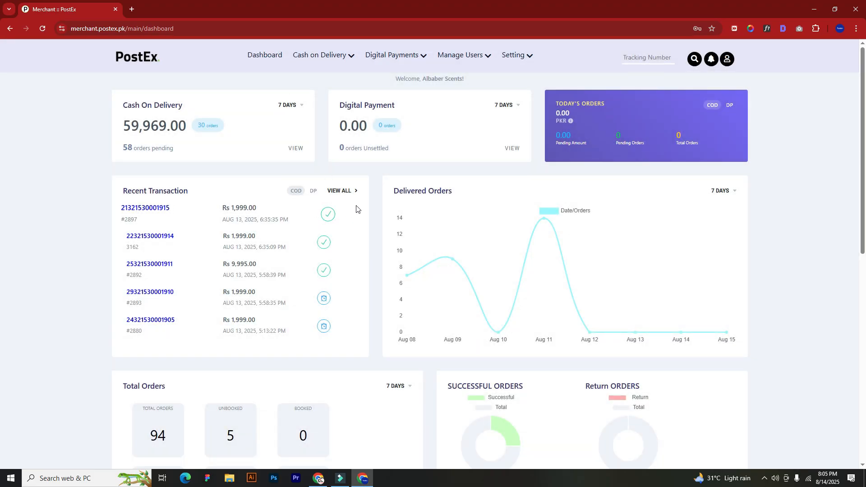
{"action": "scroll", "coordinate": [378, 214], "scroll_direction": "down", "scroll_amount": 4}
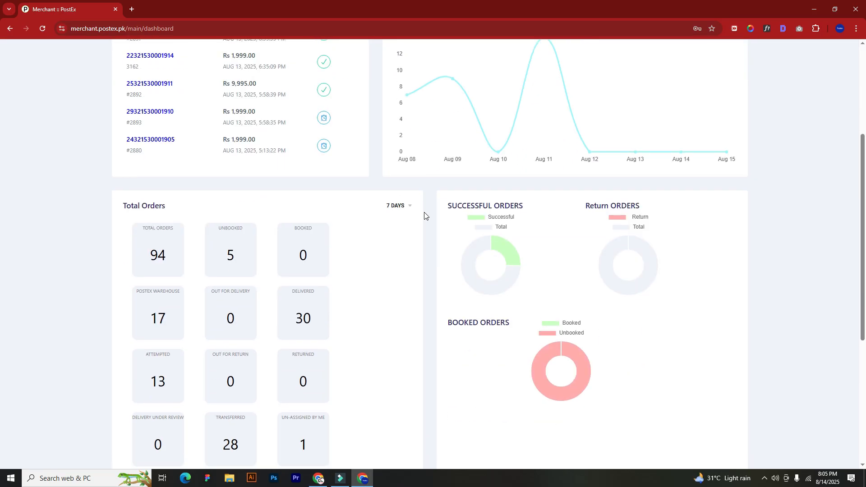
{"action": "scroll", "coordinate": [424, 216], "scroll_direction": "up", "scroll_amount": 4}
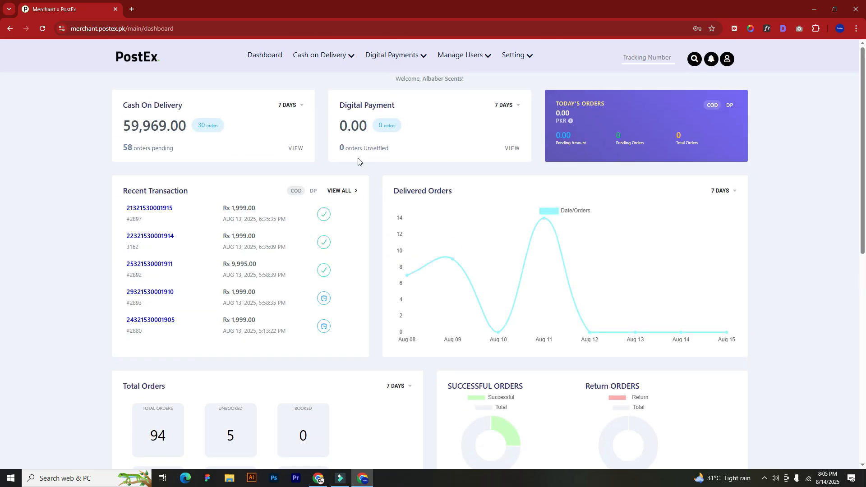
{"action": "mouse_move", "coordinate": [325, 65]}
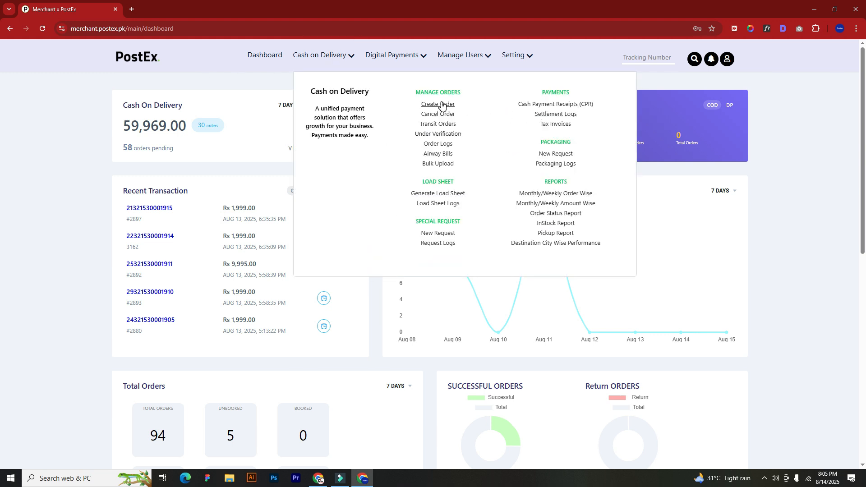
{"action": "left_click", "coordinate": [251, 92]}
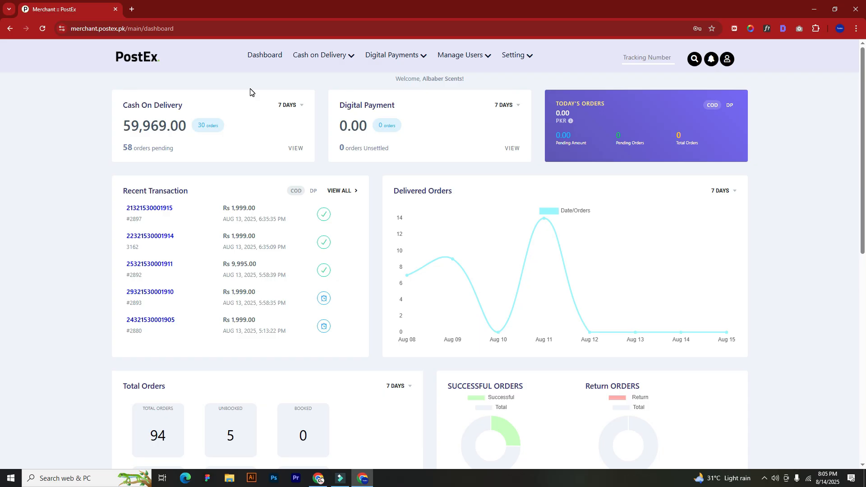
{"action": "left_click", "coordinate": [318, 478]}
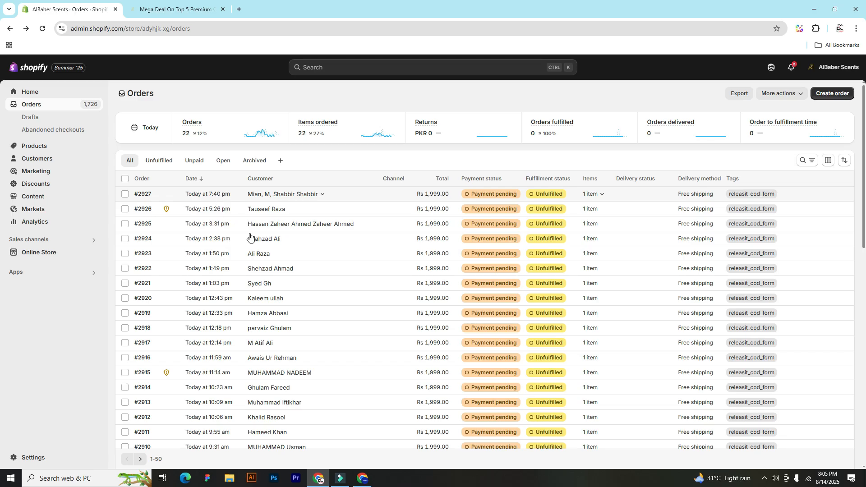
Open the newest order in Shopify, then switch to PostEx and start a new Cash on Delivery order with the type Normal.
{"action": "left_click", "coordinate": [229, 197]}
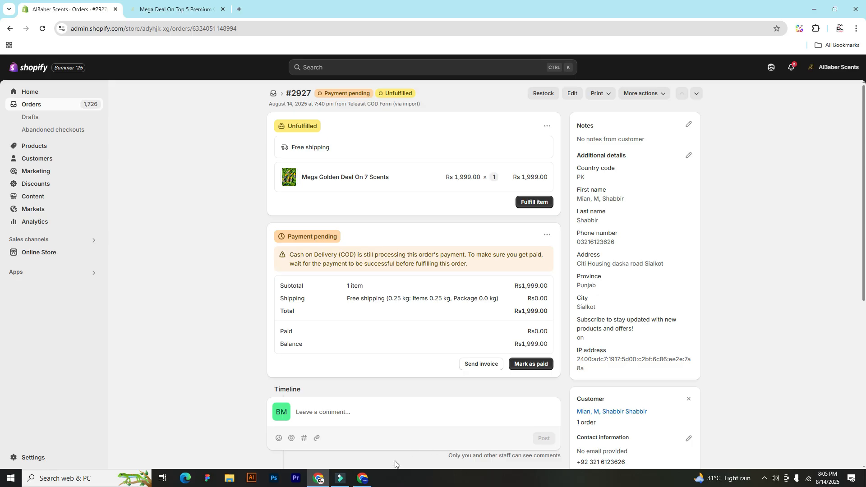
{"action": "left_click", "coordinate": [363, 479]}
{"action": "mouse_move", "coordinate": [337, 48]}
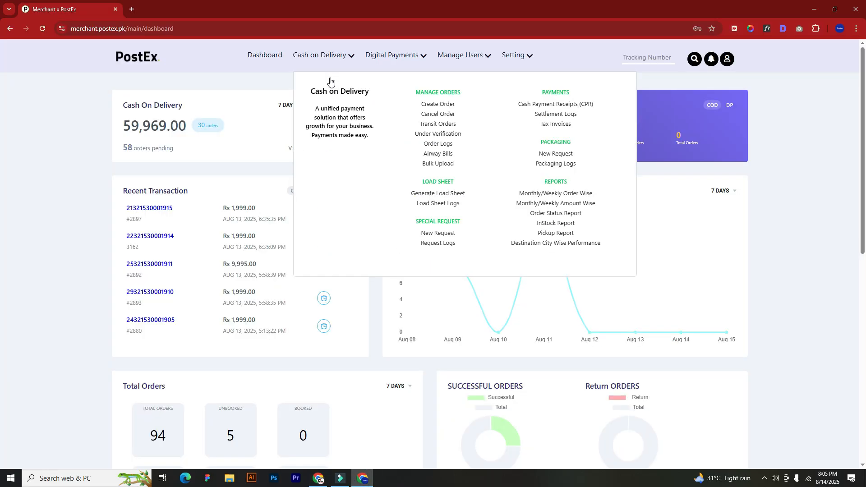
{"action": "left_click", "coordinate": [437, 105]}
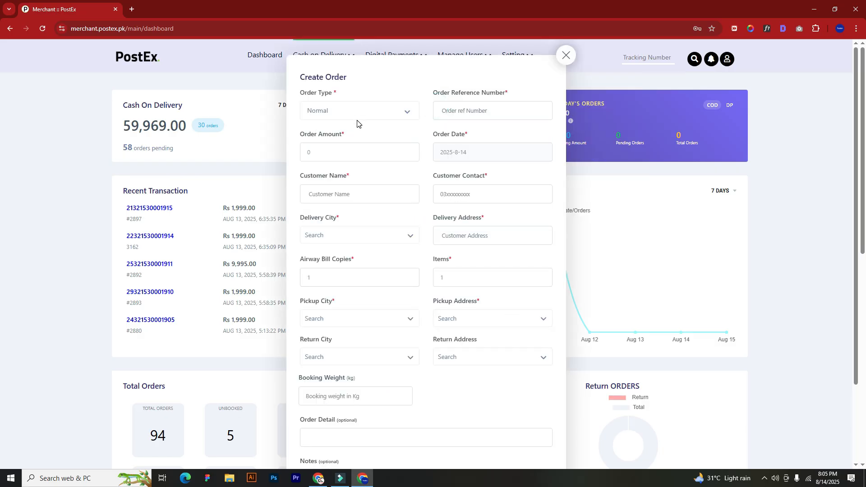
{"action": "left_click", "coordinate": [382, 113]}
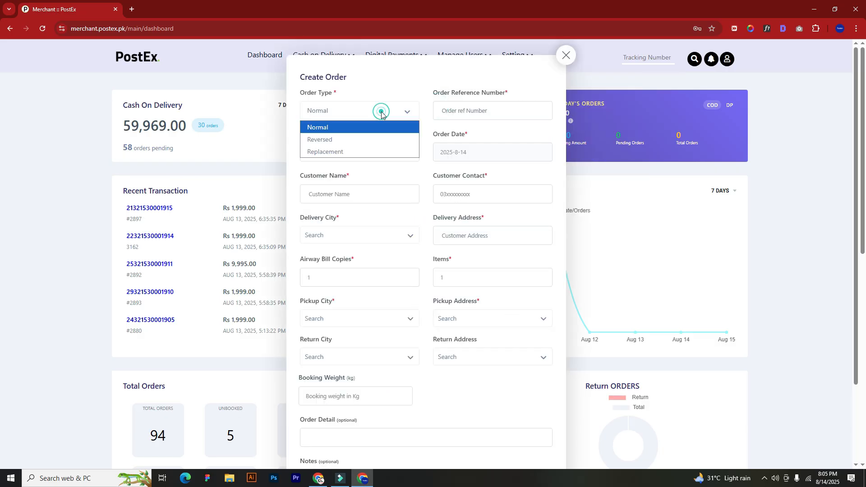
{"action": "left_click", "coordinate": [381, 112]}
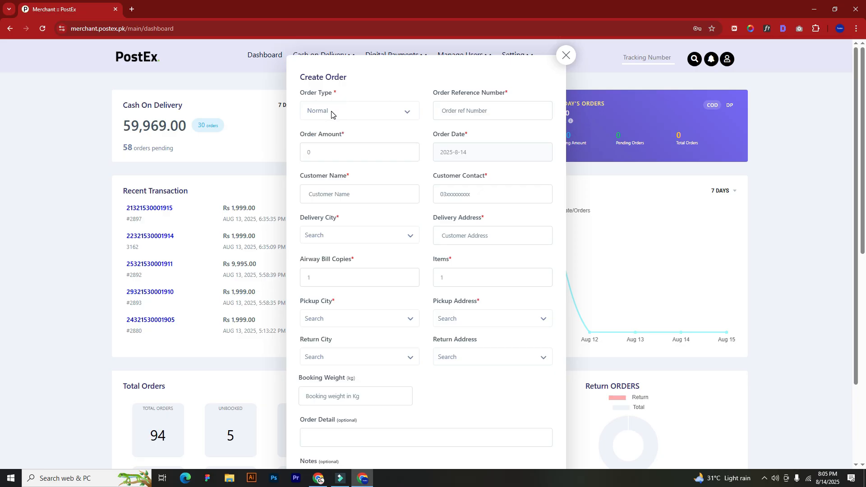
Copy the order number from the Shopify order into the PostEx form's Order Reference Number.
{"action": "left_click", "coordinate": [482, 111]}
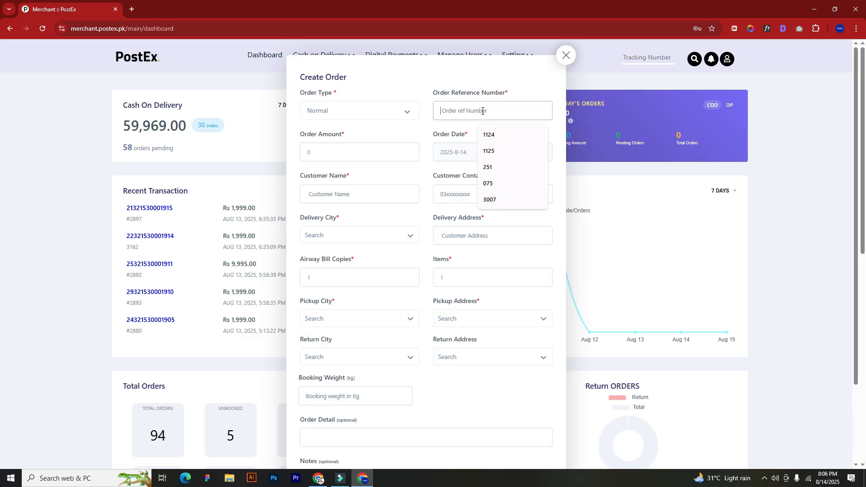
{"action": "left_click", "coordinate": [319, 478]}
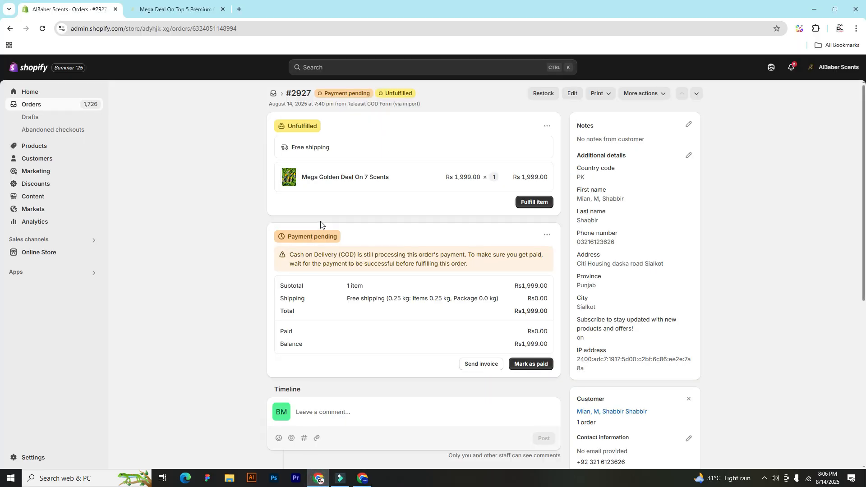
{"action": "left_click_drag", "start_coordinate": [311, 93], "coordinate": [292, 96]}
{"action": "key", "text": "ctrl+c"}
{"action": "left_click", "coordinate": [363, 479]}
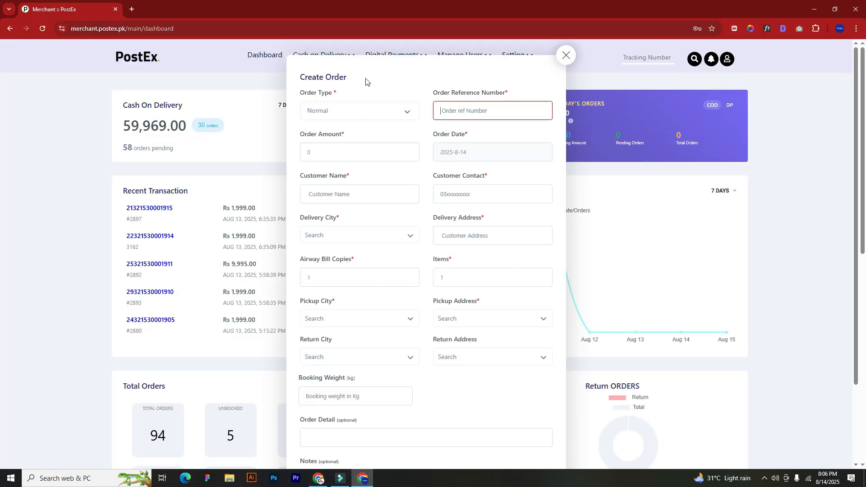
{"action": "left_click", "coordinate": [461, 105]}
{"action": "key", "text": "ctrl+v"}
Look up the order total in Shopify and set the PostEx Order Amount to 1999.
{"action": "left_click", "coordinate": [328, 149]}
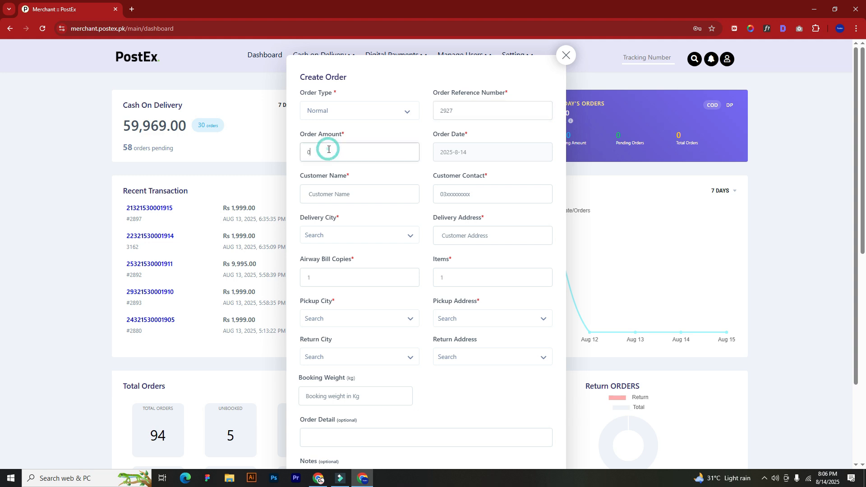
{"action": "left_click", "coordinate": [318, 481]}
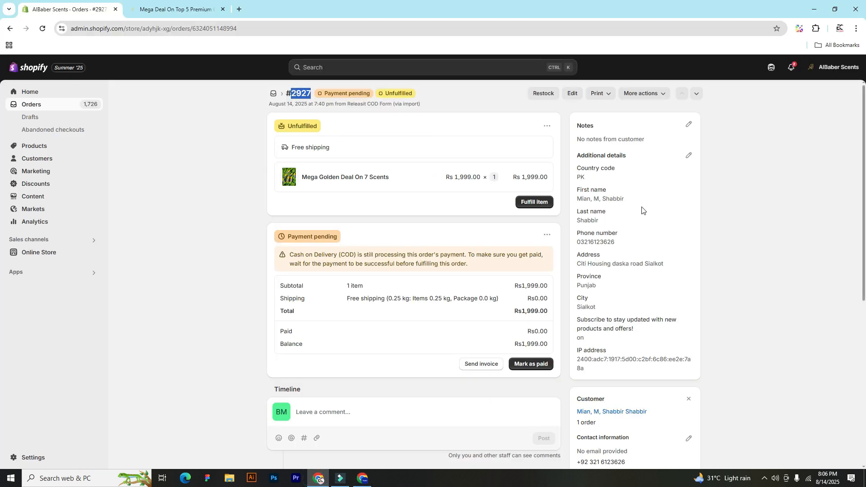
{"action": "left_click", "coordinate": [362, 479]}
{"action": "key", "text": "BackSpace"}
{"action": "type", "text": "1999"}
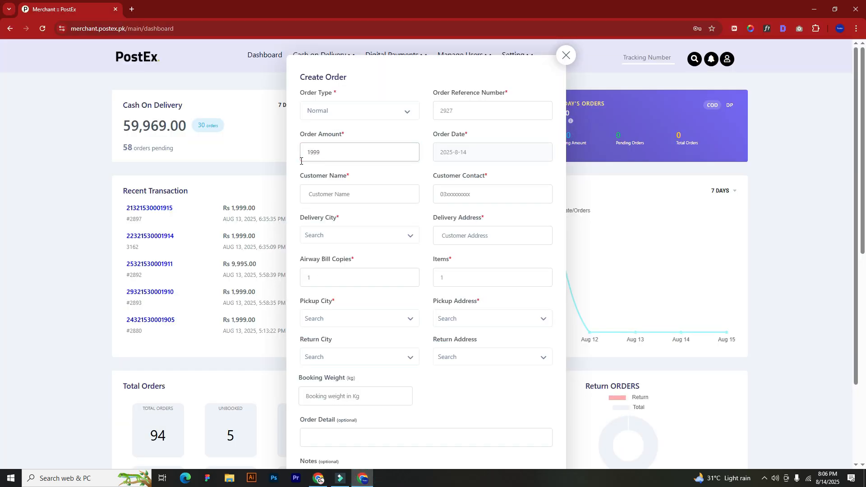
{"action": "left_click", "coordinate": [318, 127]}
Copy the customer's first-name entry from the Shopify order into the PostEx Customer Name.
{"action": "left_click", "coordinate": [348, 196]}
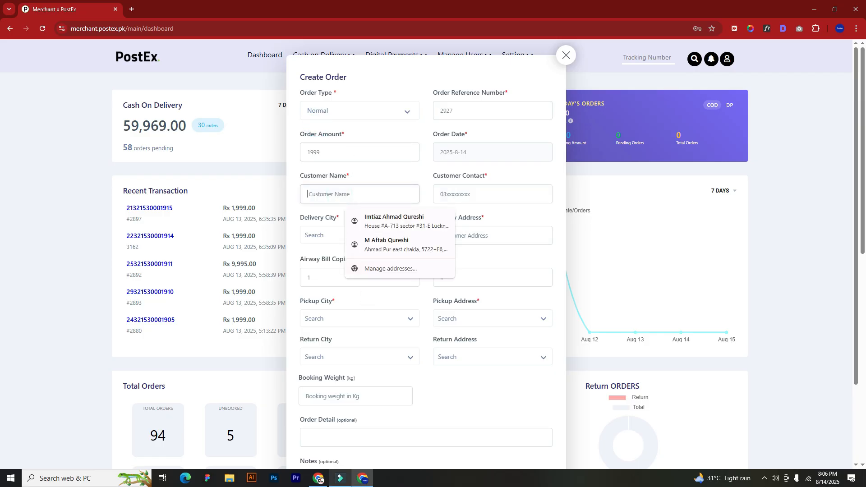
{"action": "left_click", "coordinate": [318, 479]}
{"action": "left_click_drag", "start_coordinate": [634, 199], "coordinate": [579, 204]}
{"action": "key", "text": "ctrl+c"}
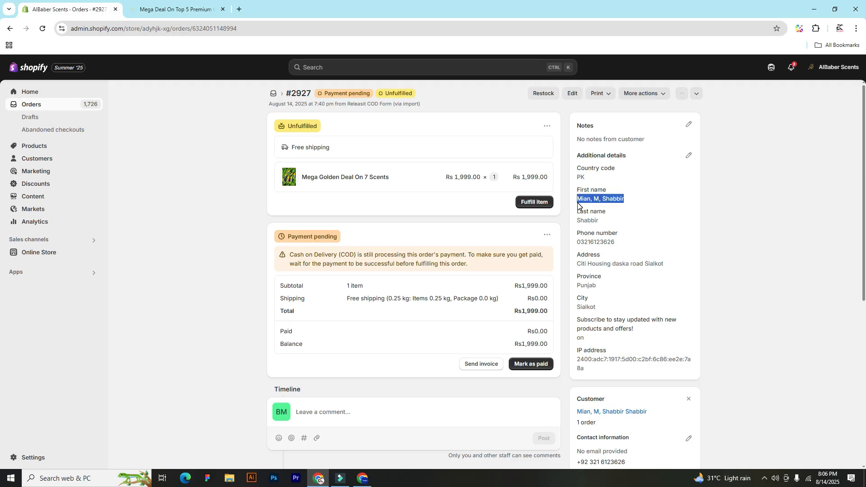
{"action": "left_click", "coordinate": [363, 479]}
{"action": "key", "text": "ctrl+v"}
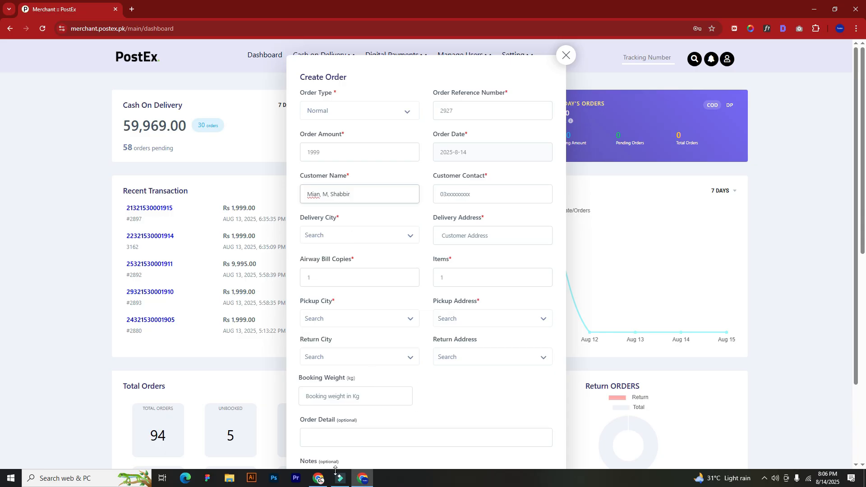
Copy the customer's phone number from the Shopify order into the PostEx Customer Contact.
{"action": "left_click", "coordinate": [321, 482]}
{"action": "left_click_drag", "start_coordinate": [616, 243], "coordinate": [570, 251]}
{"action": "key", "text": "ctrl+c"}
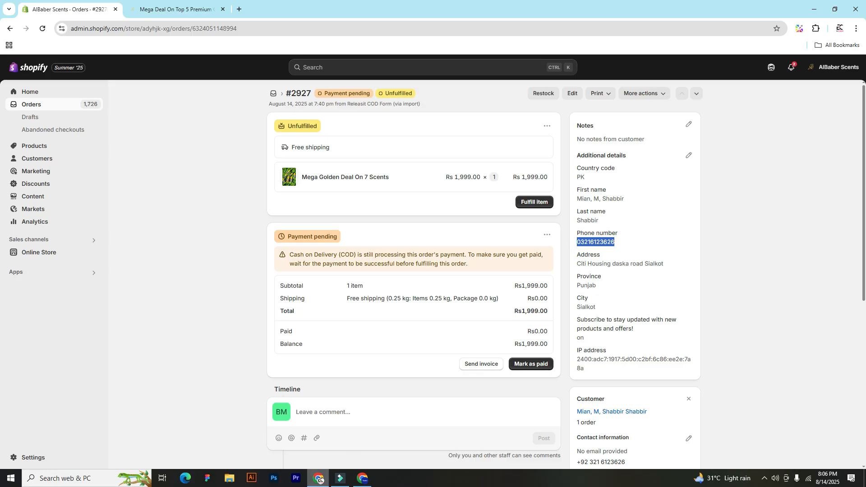
{"action": "left_click", "coordinate": [362, 479]}
{"action": "left_click", "coordinate": [470, 197]}
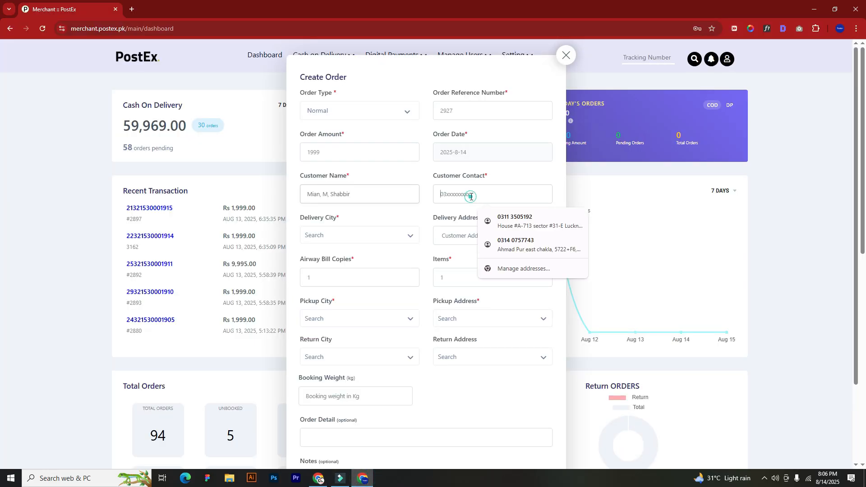
{"action": "key", "text": "ctrl+v"}
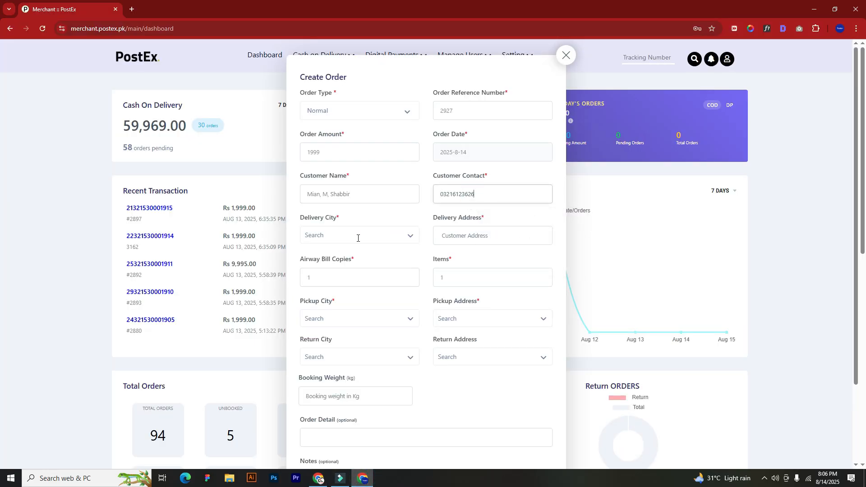
Copy the customer's street address from the Shopify order and return to the PostEx order form.
{"action": "left_click", "coordinate": [318, 478]}
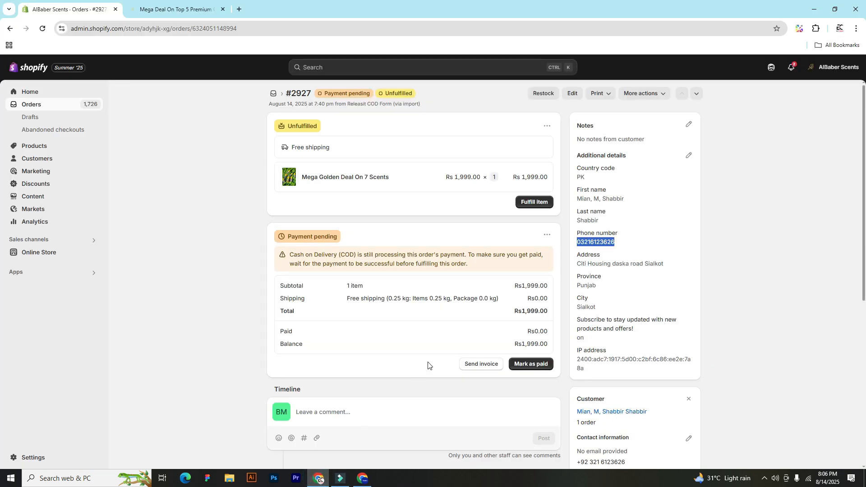
{"action": "left_click_drag", "start_coordinate": [665, 265], "coordinate": [575, 269]}
{"action": "key", "text": "ctrl+c"}
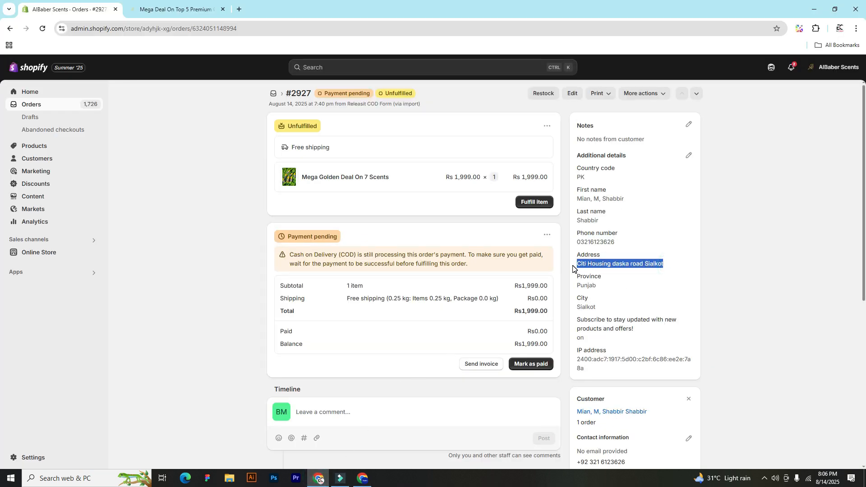
{"action": "left_click", "coordinate": [363, 479]}
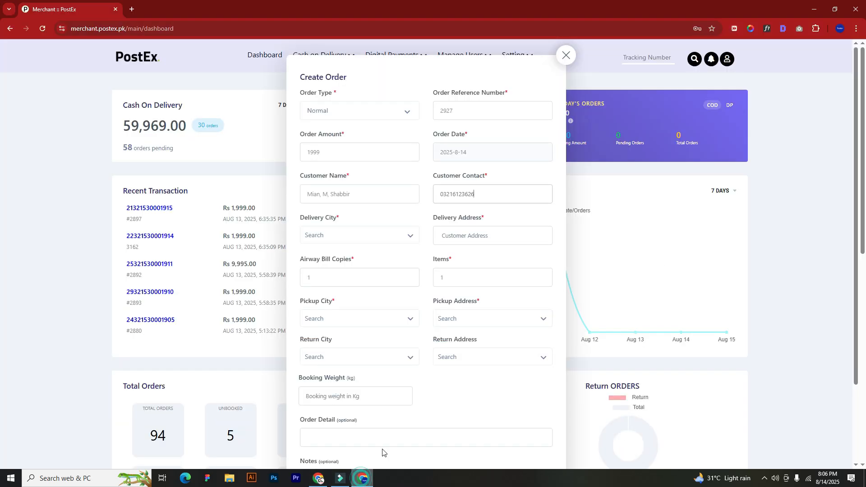
Choose OKARA as the delivery city in the PostEx order.
{"action": "left_click", "coordinate": [372, 236]}
{"action": "type", "text": "oka"}
{"action": "left_click", "coordinate": [332, 264]}
{"action": "left_click", "coordinate": [449, 236]}
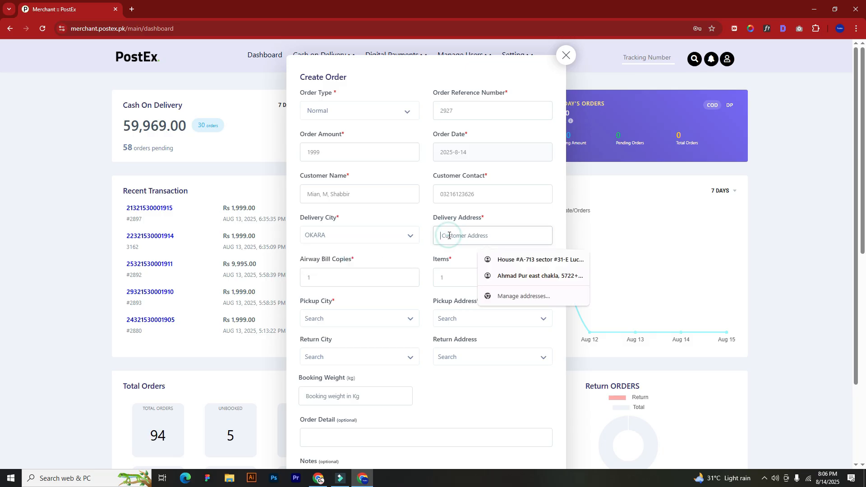
Check the customer's city in the Shopify order and set the PostEx Delivery City to SIALKOT.
{"action": "left_click", "coordinate": [361, 479]}
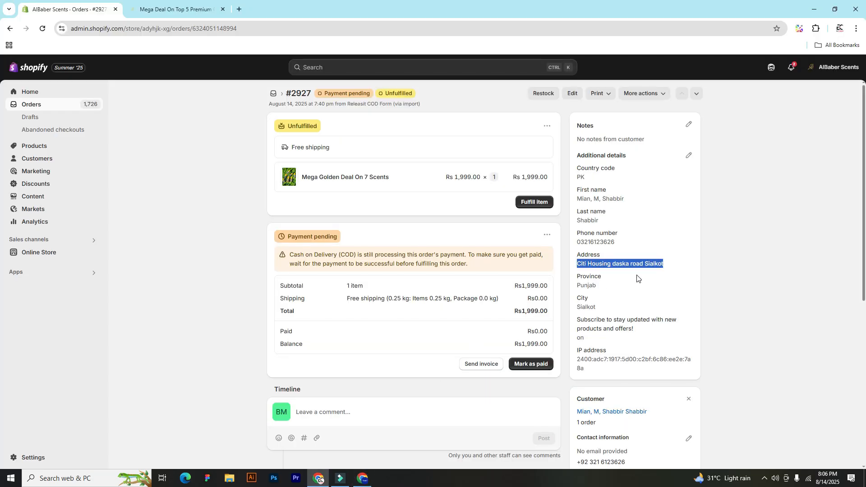
{"action": "left_click", "coordinate": [361, 480]}
{"action": "left_click", "coordinate": [349, 234]}
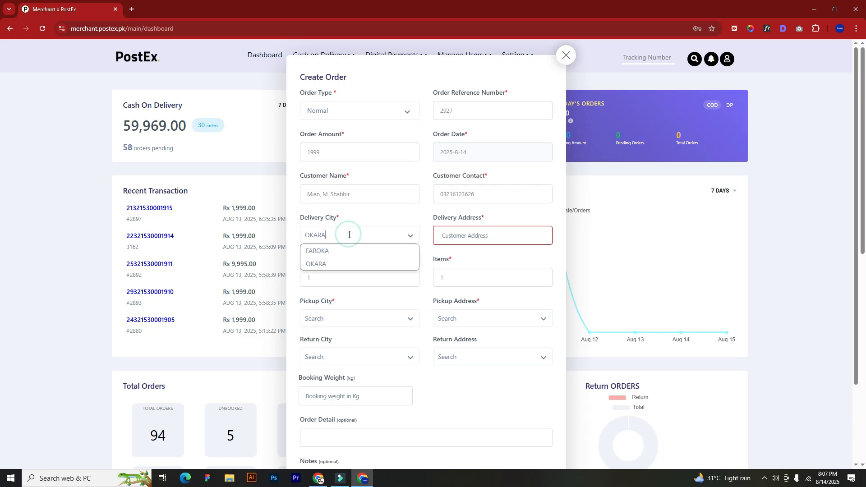
{"action": "key", "text": "BackSpace"}
{"action": "key", "text": "BackSpace"}
{"action": "key", "text": "BackSpace"}
{"action": "key", "text": "BackSpace"}
{"action": "key", "text": "BackSpace"}
{"action": "type", "text": "sia"}
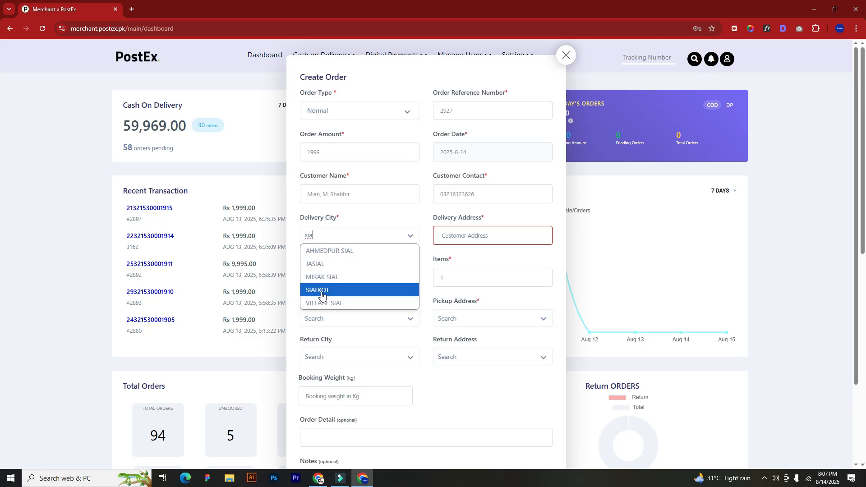
{"action": "left_click", "coordinate": [323, 290]}
Paste the copied customer address into Delivery Address and compare it with the Shopify order.
{"action": "left_click", "coordinate": [451, 241]}
{"action": "key", "text": "ctrl+v"}
{"action": "left_click", "coordinate": [363, 478]}
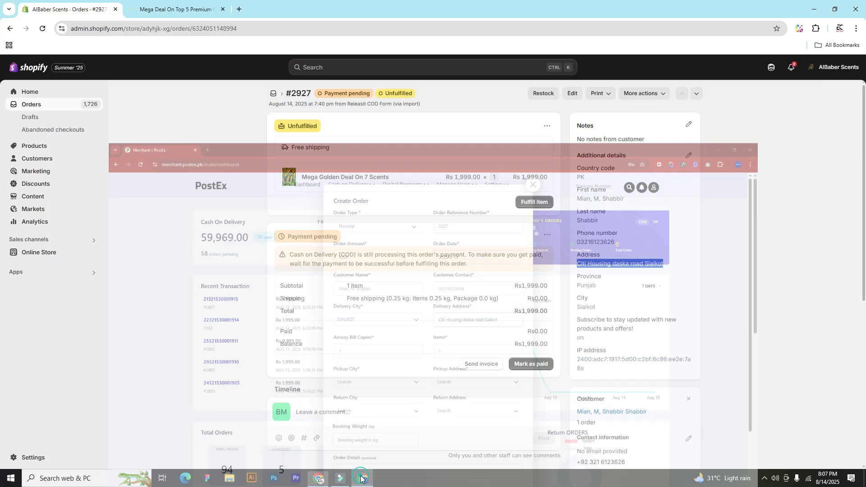
{"action": "left_click", "coordinate": [364, 479]}
Keep Airway Bill Copies at 1 and set the number of items to 1.
{"action": "left_click", "coordinate": [338, 280]}
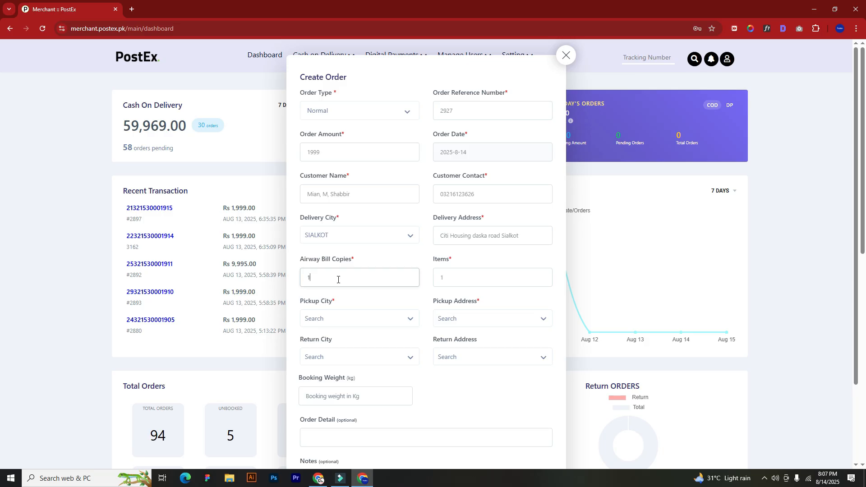
{"action": "left_click", "coordinate": [457, 279]}
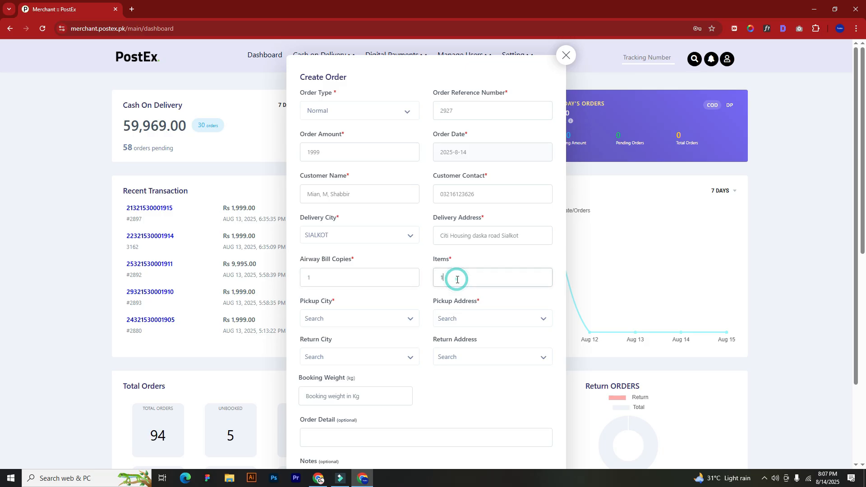
{"action": "key", "text": "BackSpace"}
{"action": "type", "text": "2"}
{"action": "key", "text": "BackSpace"}
{"action": "type", "text": "1"}
{"action": "left_click", "coordinate": [501, 260]}
Set the Pickup City to OKARA and choose the store's saved pickup address.
{"action": "scroll", "coordinate": [393, 317], "scroll_direction": "down", "scroll_amount": 2}
{"action": "left_click", "coordinate": [371, 227]}
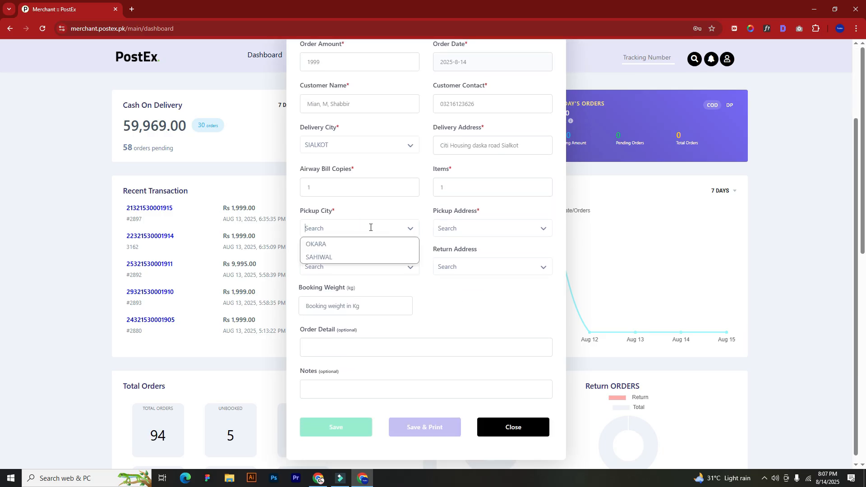
{"action": "left_click", "coordinate": [327, 244]}
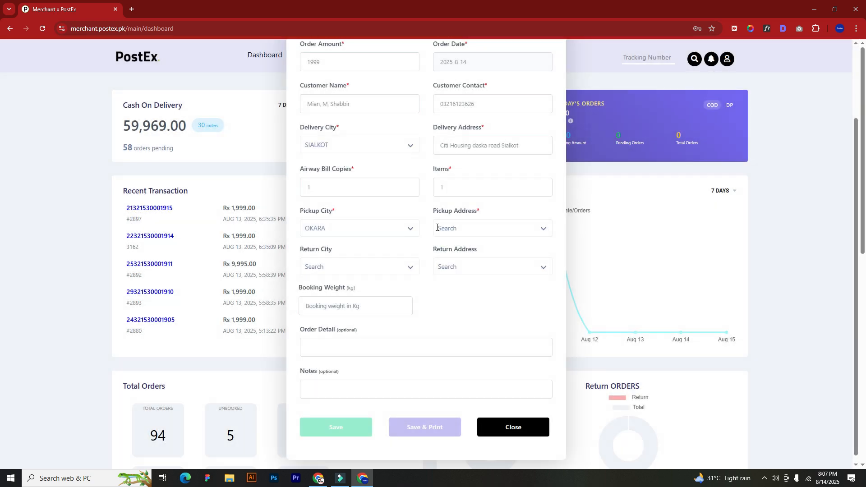
{"action": "left_click", "coordinate": [437, 227]}
{"action": "left_click", "coordinate": [475, 262]}
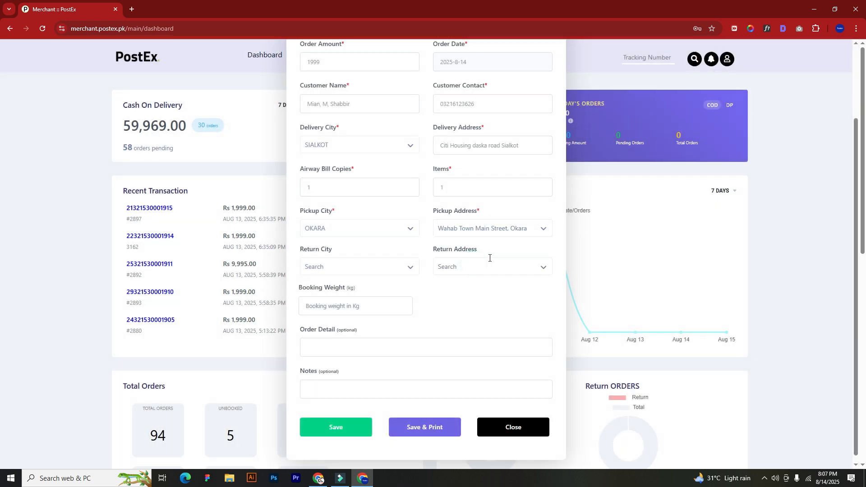
Set the Return City to OKARA and choose the store's saved return address.
{"action": "left_click", "coordinate": [351, 271]}
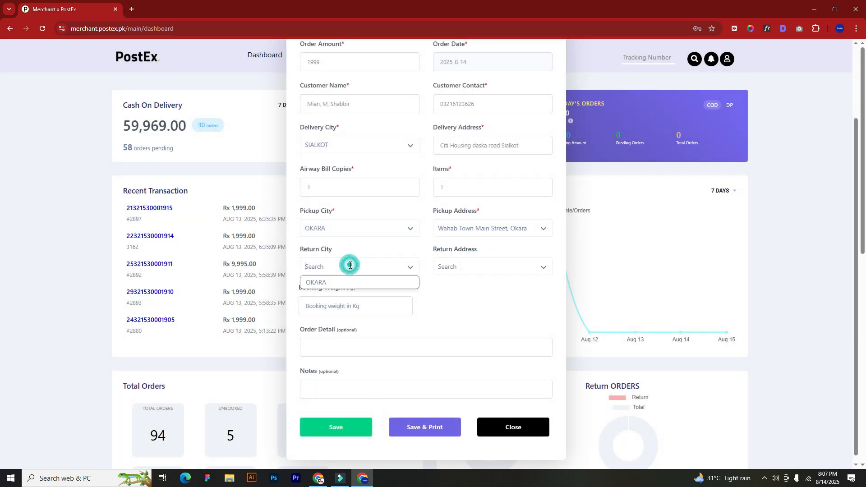
{"action": "left_click", "coordinate": [329, 280]}
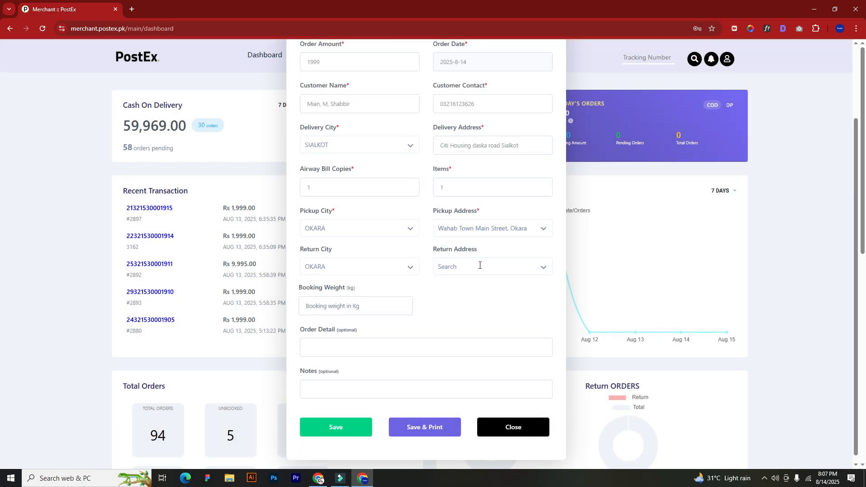
{"action": "left_click", "coordinate": [480, 266]}
{"action": "left_click", "coordinate": [468, 304]}
{"action": "left_click", "coordinate": [459, 299]}
Set the Booking Weight to 0.25 kg and fill Order Detail with the product title copied from the Shopify order, "Mega Golden Deal On 7 Scents".
{"action": "left_click", "coordinate": [358, 305]}
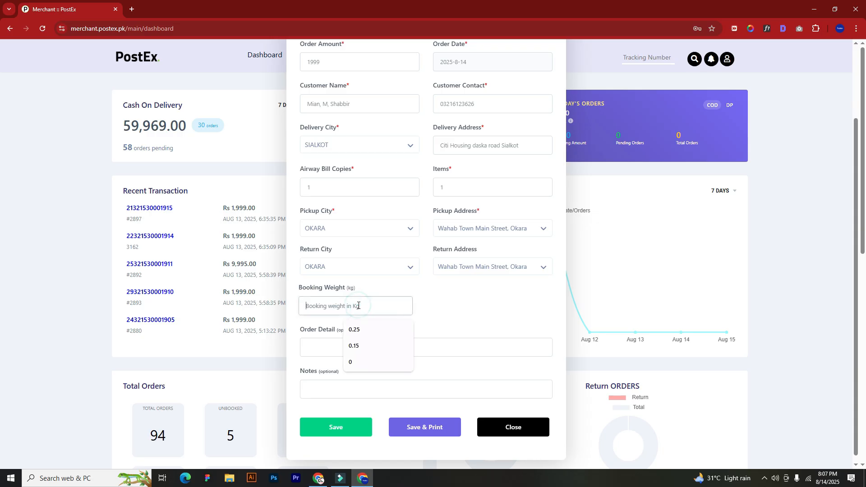
{"action": "left_click", "coordinate": [354, 330]}
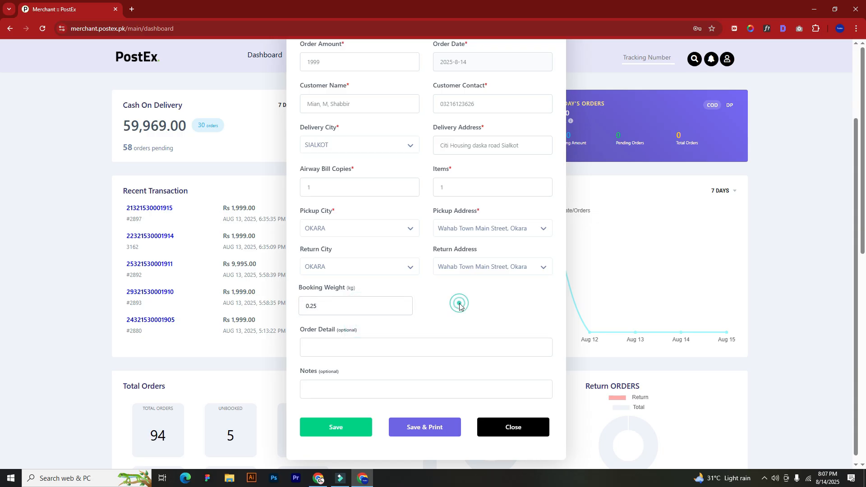
{"action": "left_click", "coordinate": [356, 348]}
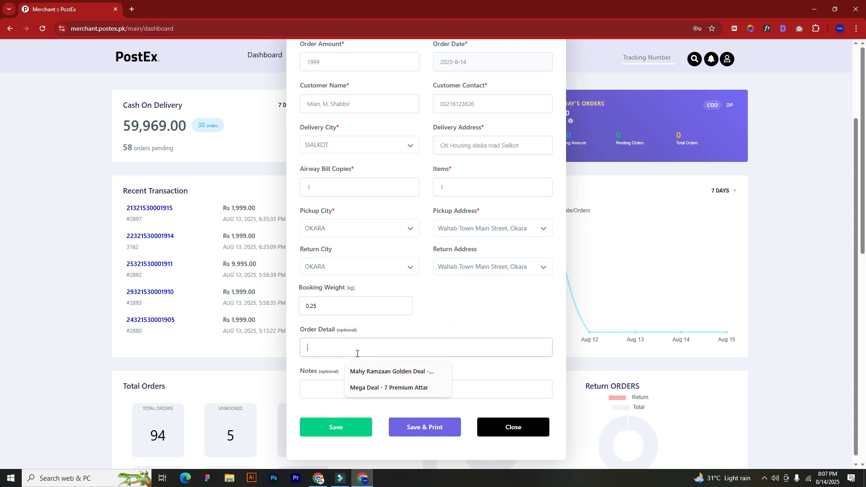
{"action": "left_click", "coordinate": [363, 479]}
{"action": "left_click_drag", "start_coordinate": [389, 178], "coordinate": [304, 180]}
{"action": "key", "text": "ctrl+c"}
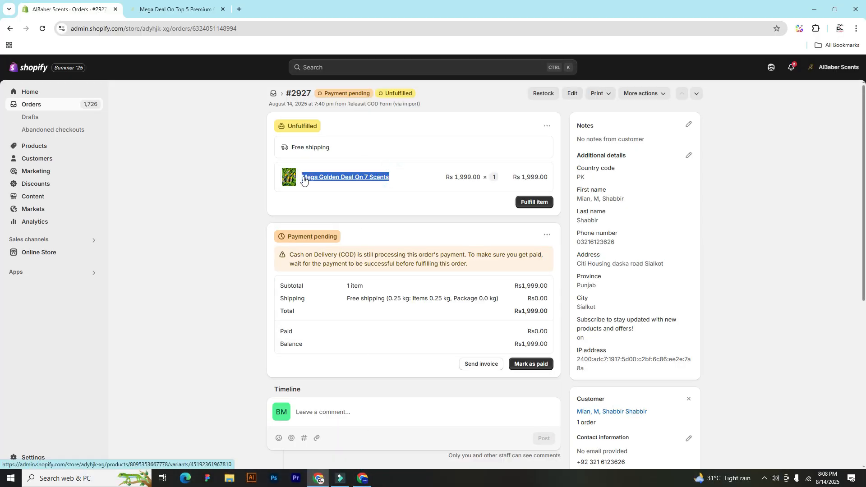
{"action": "left_click", "coordinate": [363, 479]}
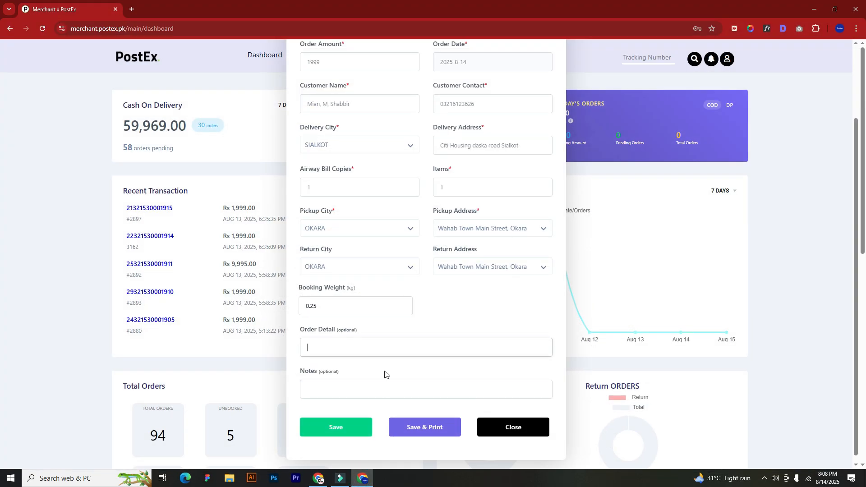
{"action": "key", "text": "ctrl+v"}
Add the note "call before delivery" and save the order without printing.
{"action": "left_click", "coordinate": [345, 387]}
{"action": "left_click", "coordinate": [349, 412]}
{"action": "left_click", "coordinate": [369, 391]}
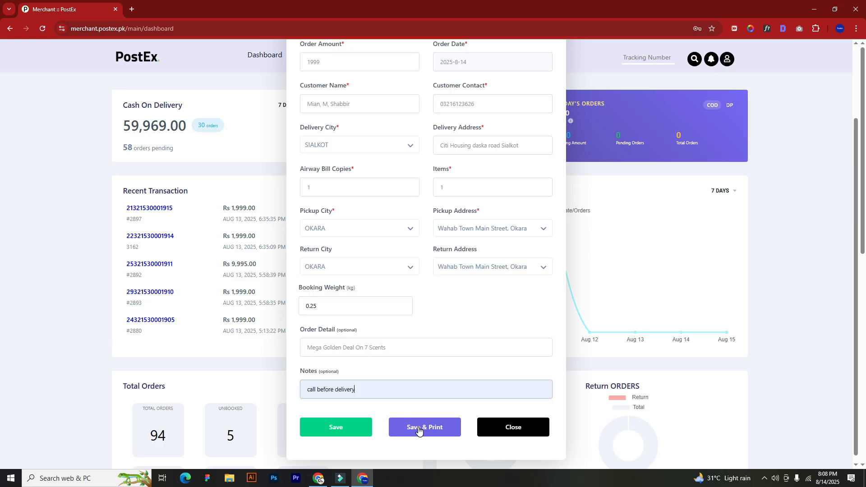
{"action": "left_click", "coordinate": [354, 429]}
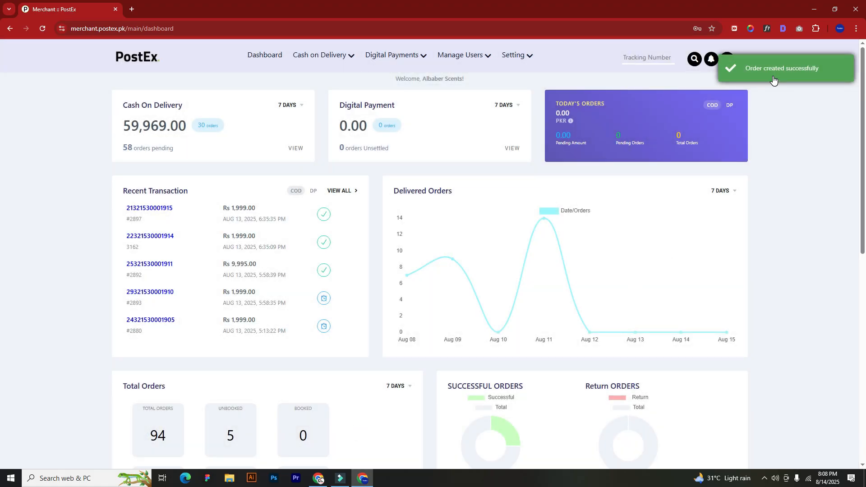
Refresh the PostEx dashboard and check the recent transactions and order totals for the new booking.
{"action": "scroll", "coordinate": [395, 310], "scroll_direction": "down", "scroll_amount": 4}
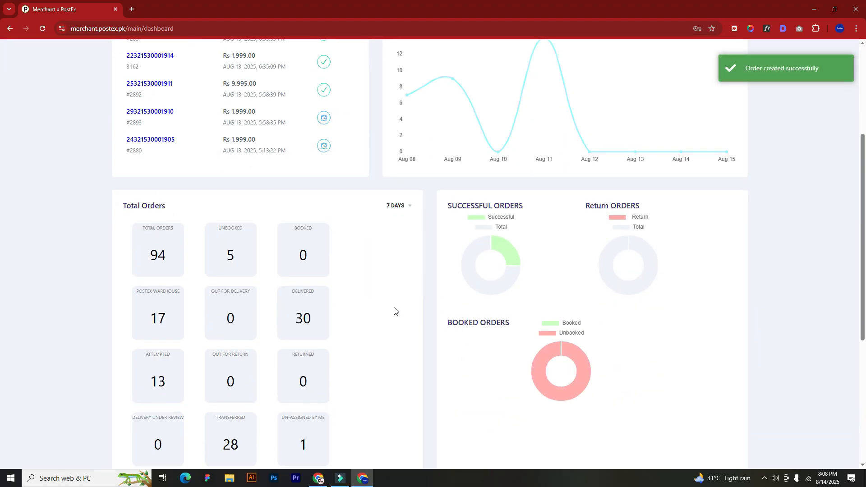
{"action": "scroll", "coordinate": [305, 263], "scroll_direction": "up", "scroll_amount": 3}
{"action": "left_click", "coordinate": [42, 28]}
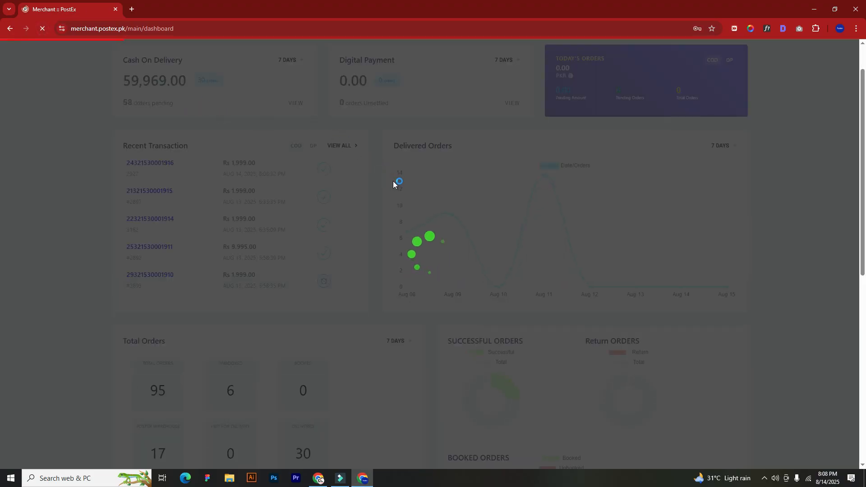
{"action": "scroll", "coordinate": [393, 183], "scroll_direction": "down", "scroll_amount": 2}
{"action": "scroll", "coordinate": [394, 183], "scroll_direction": "down", "scroll_amount": 2}
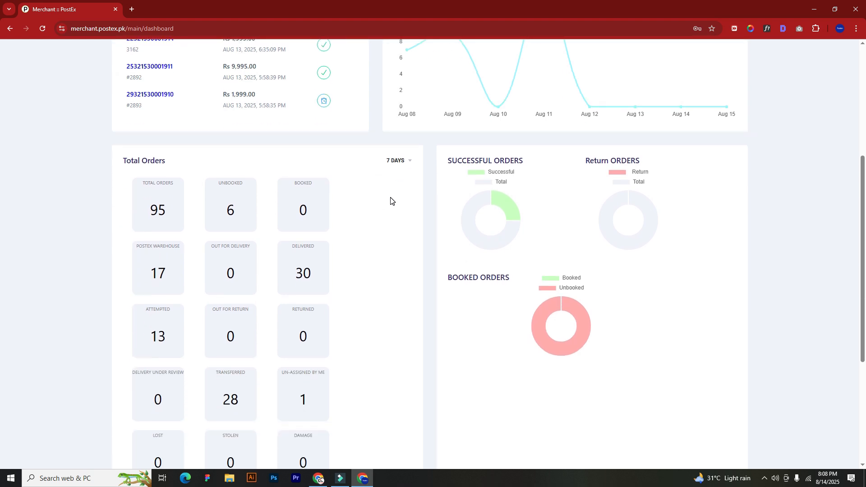
{"action": "scroll", "coordinate": [393, 248], "scroll_direction": "up", "scroll_amount": 3}
{"action": "scroll", "coordinate": [430, 233], "scroll_direction": "up", "scroll_amount": 3}
Select the newly created order in Airway Bills, save its airway bill PDF to Downloads, and open the file.
{"action": "mouse_move", "coordinate": [318, 60]}
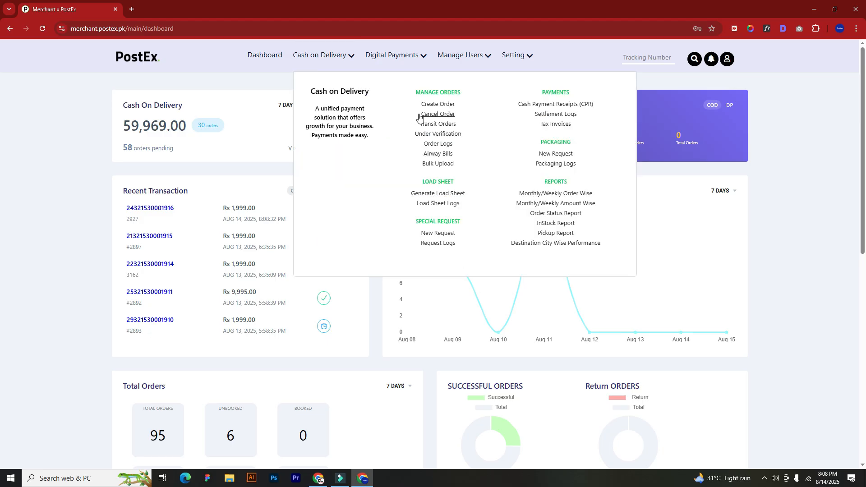
{"action": "left_click", "coordinate": [444, 154]}
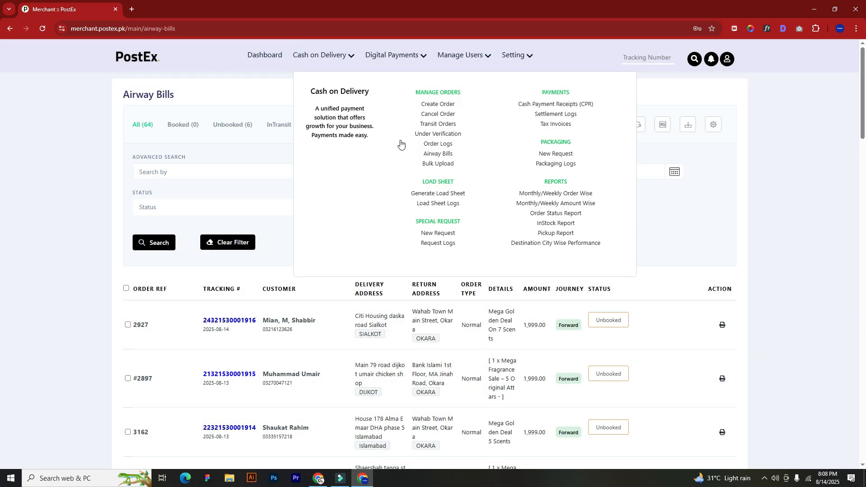
{"action": "left_click", "coordinate": [224, 81]}
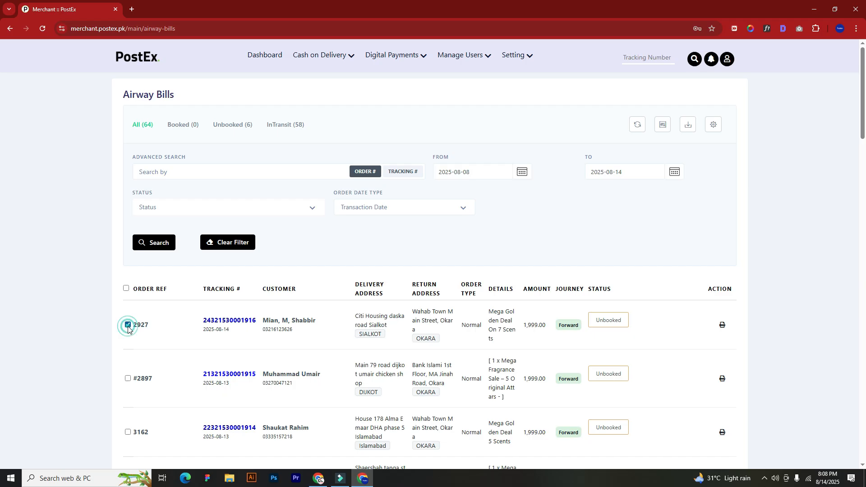
{"action": "left_click", "coordinate": [723, 326]}
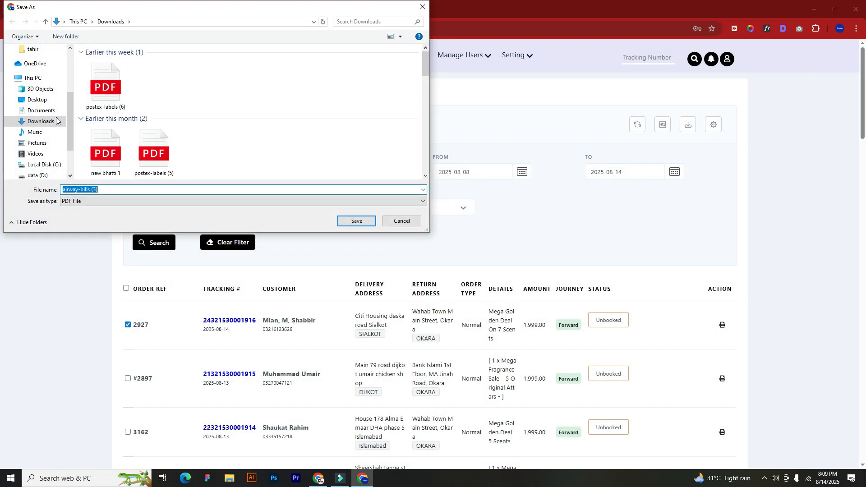
{"action": "left_click", "coordinate": [351, 220]}
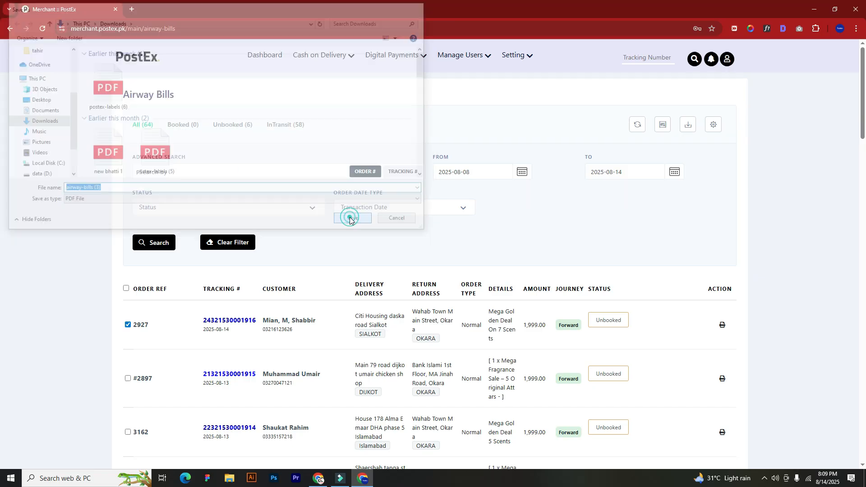
{"action": "left_click", "coordinate": [734, 52]}
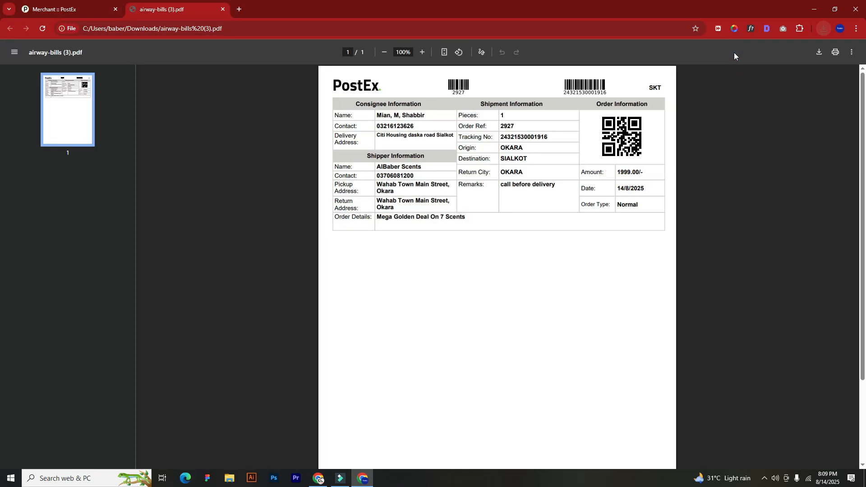
Preview printing the airway bill, enlarge the PDF to 125%, and close the preview without printing.
{"action": "left_click", "coordinate": [836, 54]}
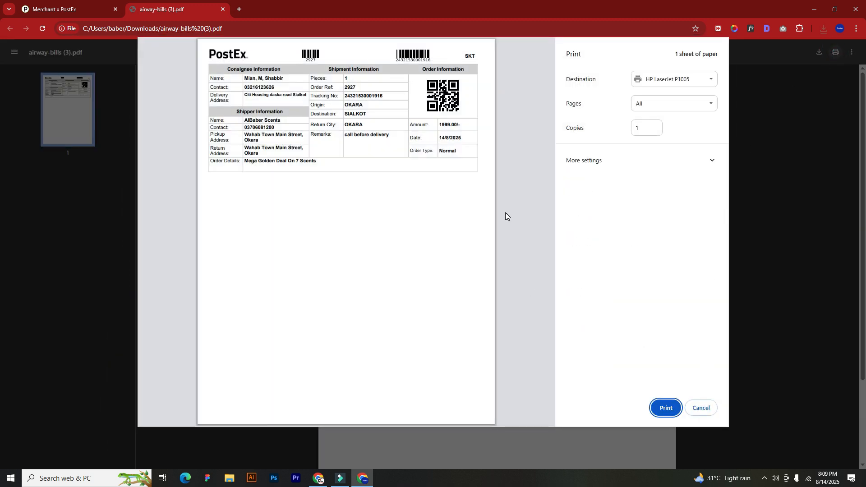
{"action": "left_click", "coordinate": [860, 29]}
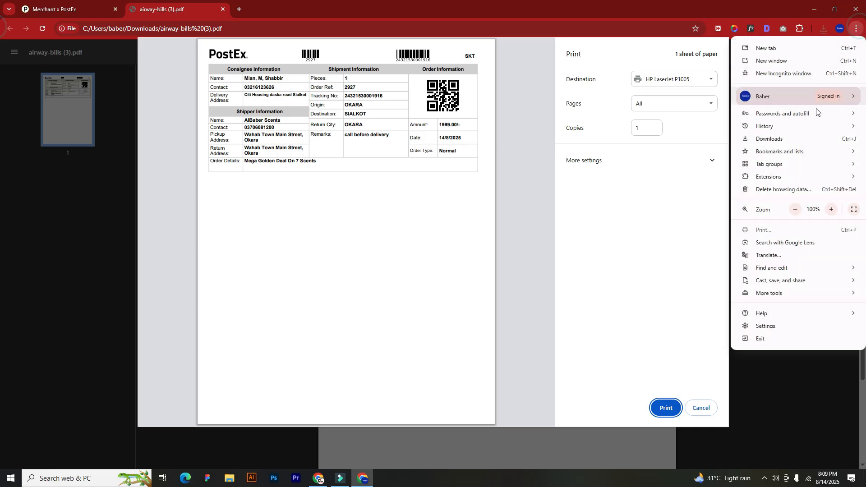
{"action": "left_click", "coordinate": [831, 211]}
{"action": "left_click", "coordinate": [831, 210]}
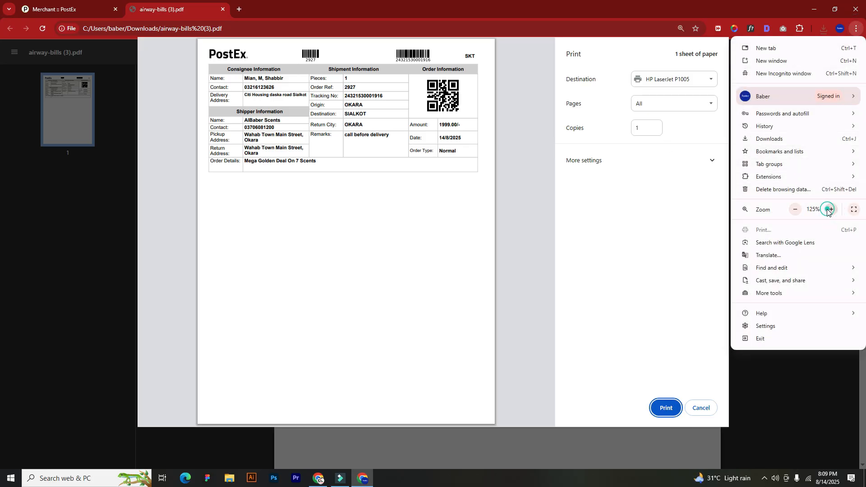
{"action": "left_click", "coordinate": [704, 401]}
{"action": "left_click", "coordinate": [702, 406]}
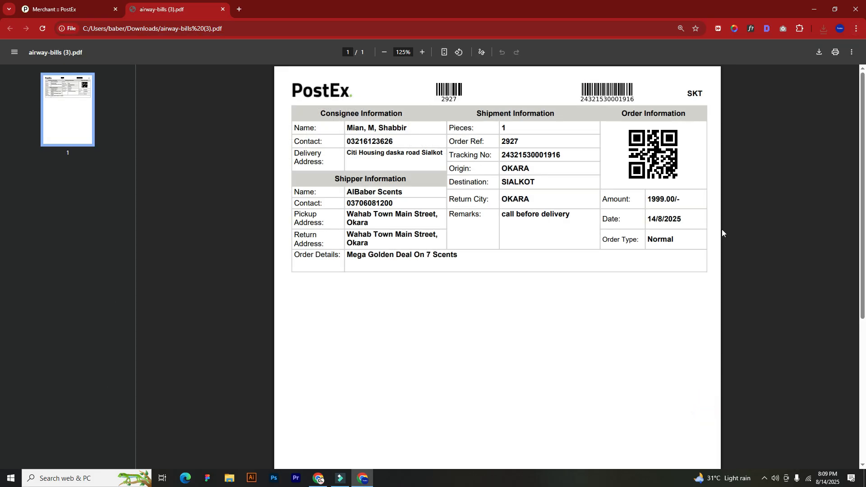
Examine the consignee, shipper, order reference and tracking details on the airway bill.
{"action": "triple_click", "coordinate": [407, 127]}
{"action": "double_click", "coordinate": [394, 142]}
{"action": "left_click", "coordinate": [405, 171]}
{"action": "left_click", "coordinate": [414, 197]}
{"action": "left_click", "coordinate": [524, 142]}
{"action": "left_click", "coordinate": [569, 157]}
Leave the airway bill and return to the full orders list in Shopify.
{"action": "left_click", "coordinate": [65, 9]}
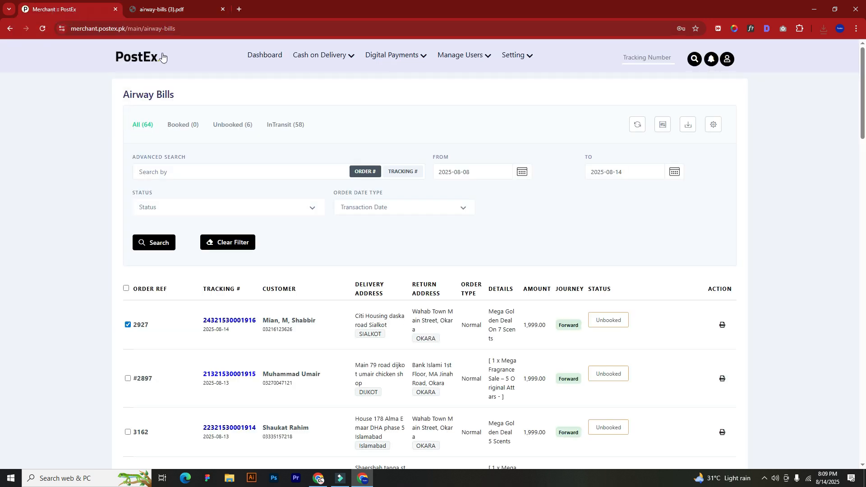
{"action": "mouse_move", "coordinate": [319, 55]}
{"action": "left_click", "coordinate": [316, 447]}
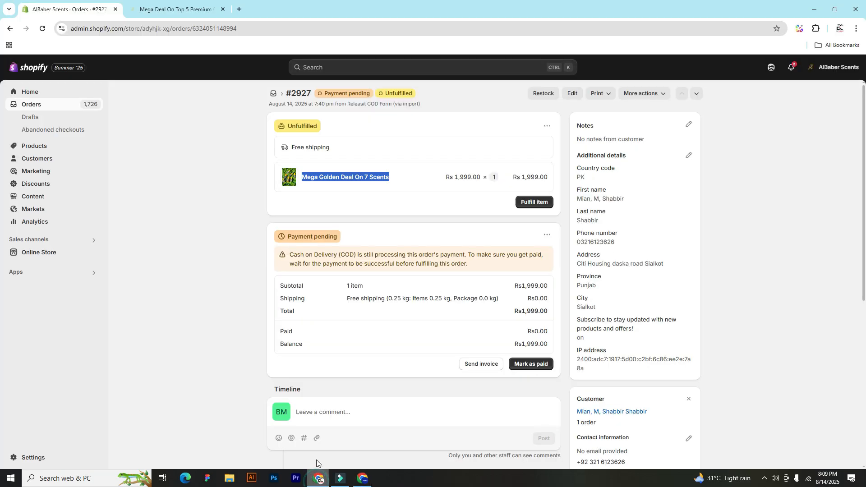
{"action": "left_click", "coordinate": [9, 29]}
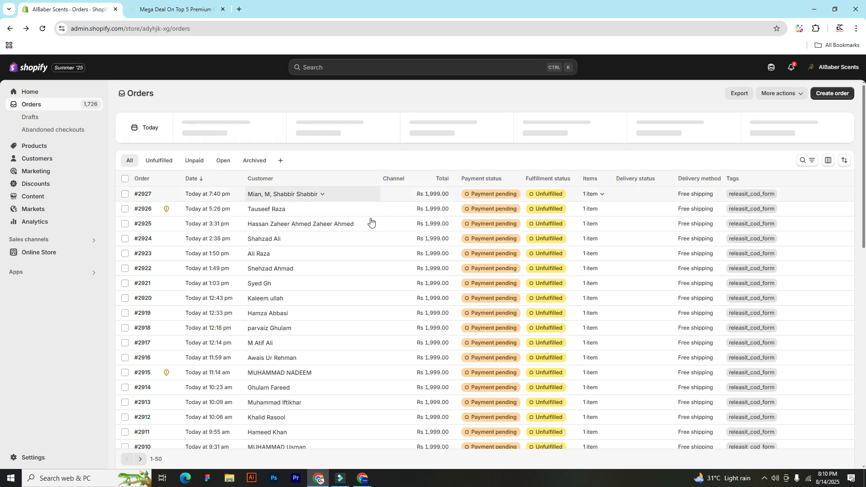
Select the ten newest orders in the Shopify orders list.
{"action": "left_click", "coordinate": [125, 195]}
{"action": "left_click", "coordinate": [125, 209]}
{"action": "left_click", "coordinate": [126, 224]}
{"action": "left_click", "coordinate": [125, 239]}
{"action": "left_click", "coordinate": [125, 254]}
{"action": "left_click", "coordinate": [125, 268]}
{"action": "left_click", "coordinate": [125, 284]}
{"action": "left_click", "coordinate": [125, 299]}
{"action": "left_click", "coordinate": [125, 313]}
{"action": "left_click", "coordinate": [125, 329]}
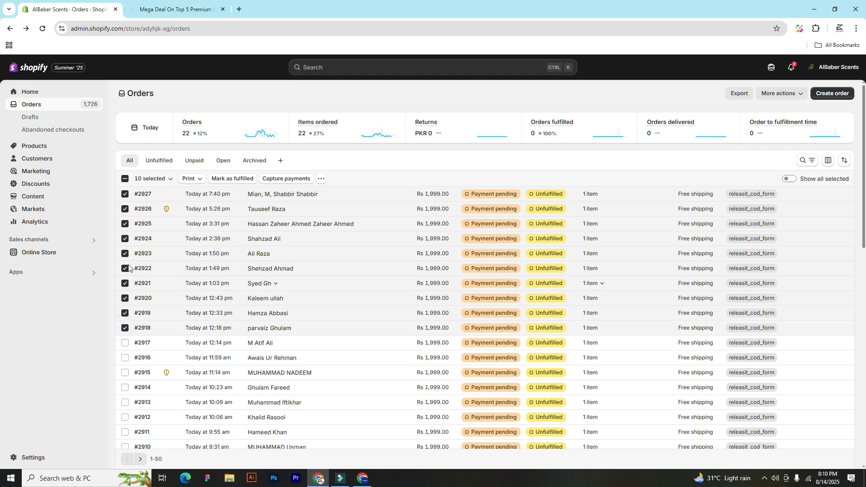
Look at the PostEx dashboard, return to Shopify, and view the courier booking options for the selected orders.
{"action": "left_click", "coordinate": [326, 481]}
{"action": "left_click", "coordinate": [256, 59]}
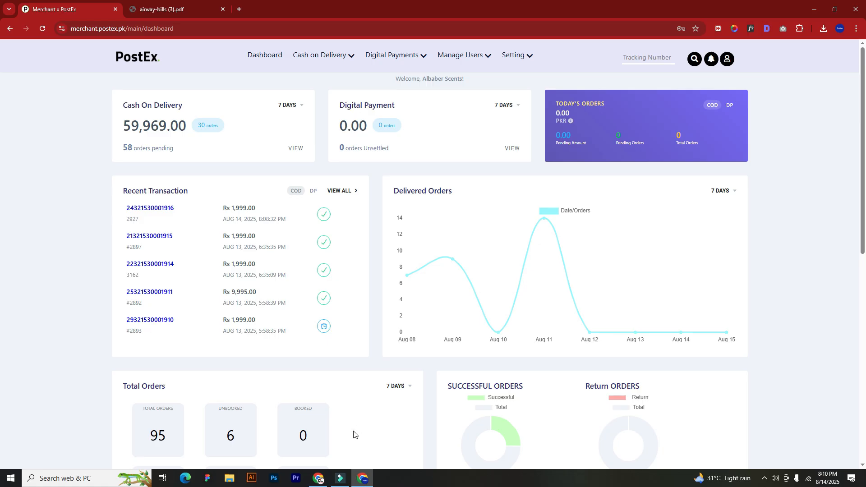
{"action": "left_click", "coordinate": [319, 478]}
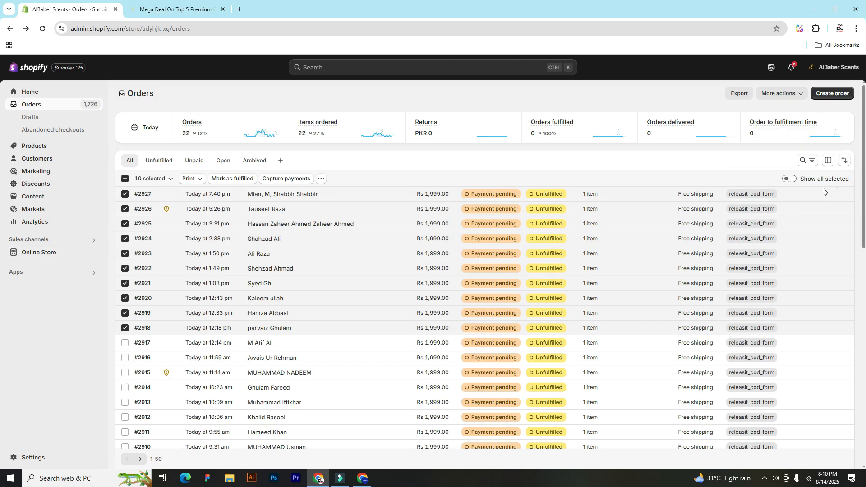
{"action": "left_click", "coordinate": [322, 179]}
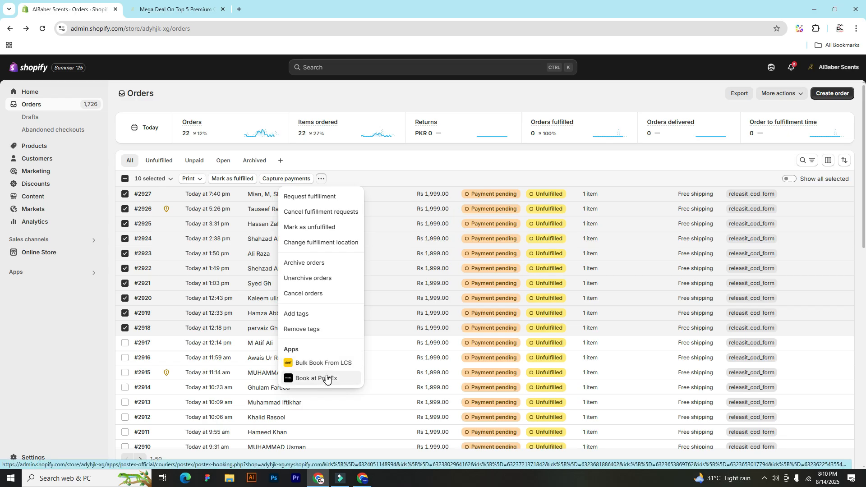
{"action": "left_click", "coordinate": [43, 363]}
Add the next seven orders to the selection and start booking all selected orders with Book at PostEx.
{"action": "left_click", "coordinate": [125, 350]}
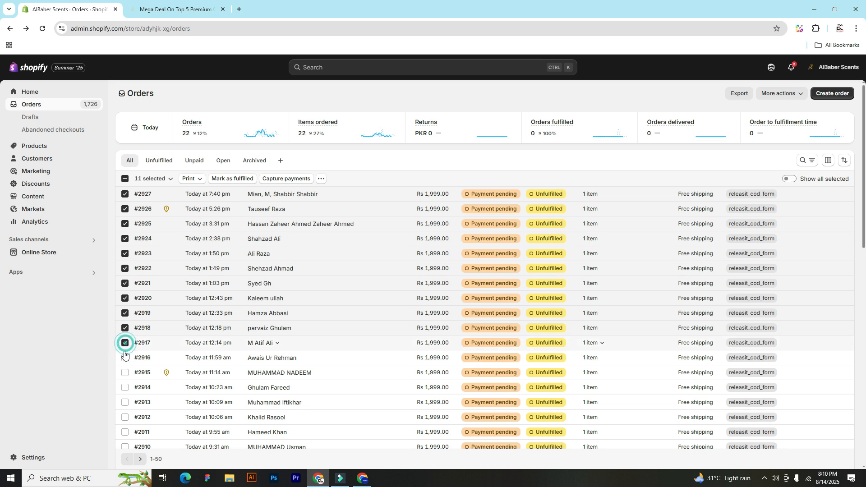
{"action": "left_click", "coordinate": [125, 358]}
{"action": "left_click", "coordinate": [124, 374]}
{"action": "left_click", "coordinate": [125, 388]}
{"action": "left_click", "coordinate": [125, 403]}
{"action": "left_click", "coordinate": [125, 418]}
{"action": "left_click", "coordinate": [125, 432]}
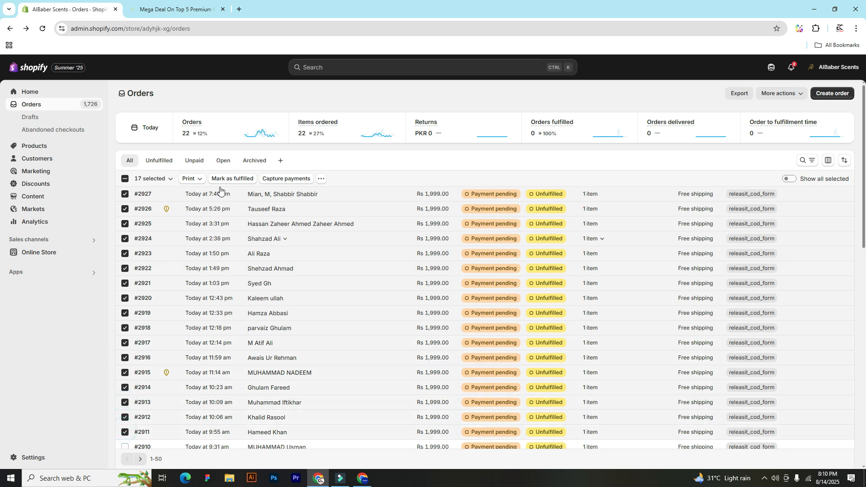
{"action": "left_click", "coordinate": [321, 180]}
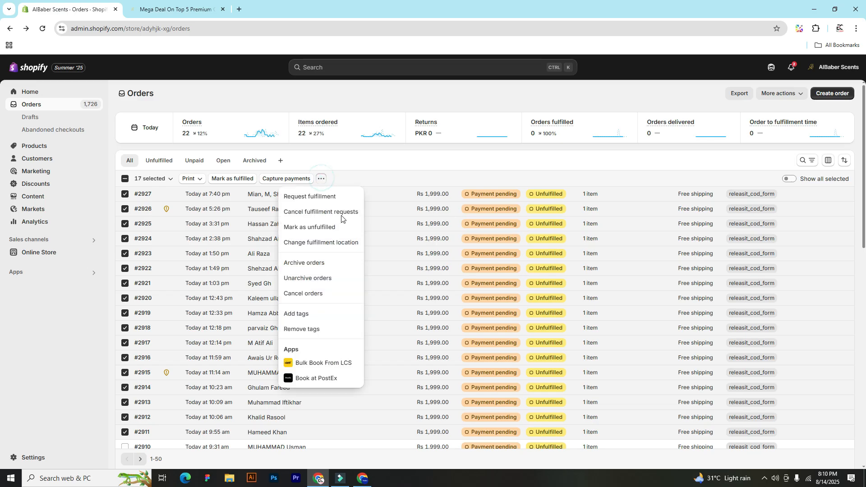
{"action": "left_click", "coordinate": [320, 381]}
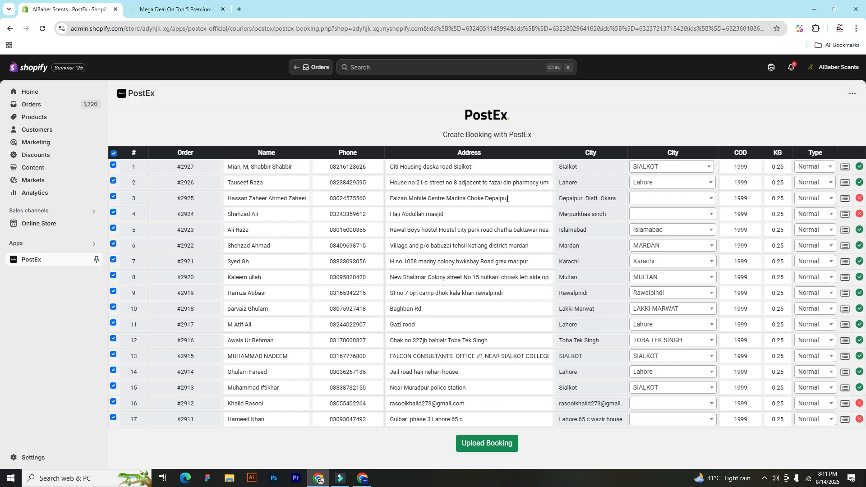
Set the courier city of the third order in the booking table to DEPALPUR.
{"action": "left_click", "coordinate": [649, 202]}
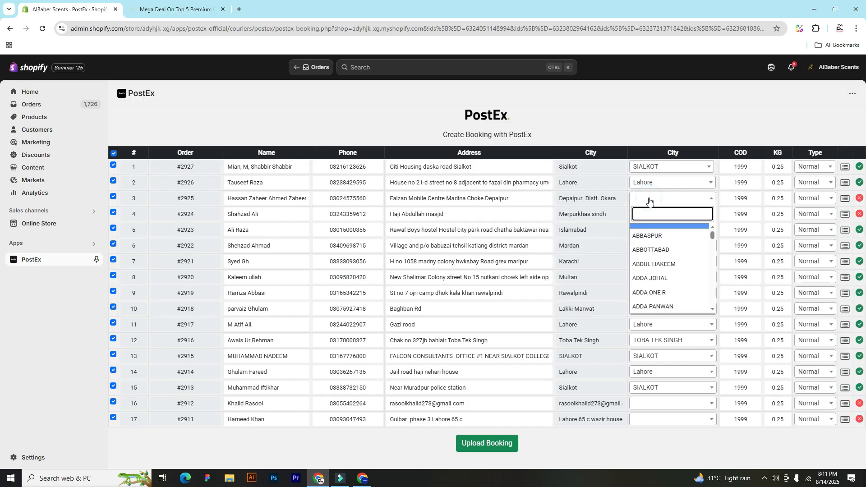
{"action": "type", "text": "dep"}
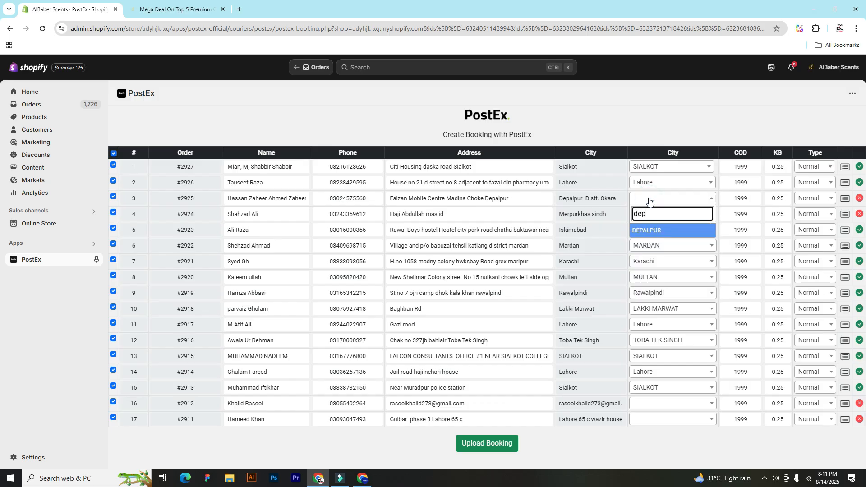
{"action": "left_click", "coordinate": [663, 233]}
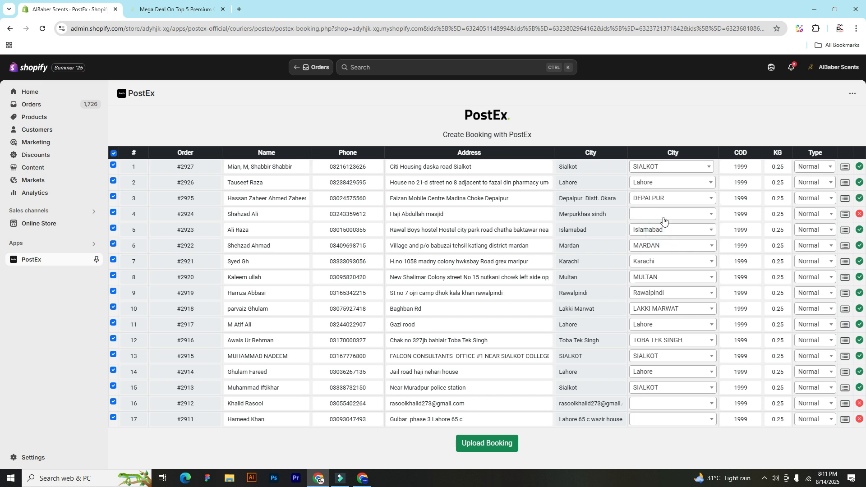
Set the courier city of the fourth order in the booking table to MIRPUR.
{"action": "left_click", "coordinate": [663, 219]}
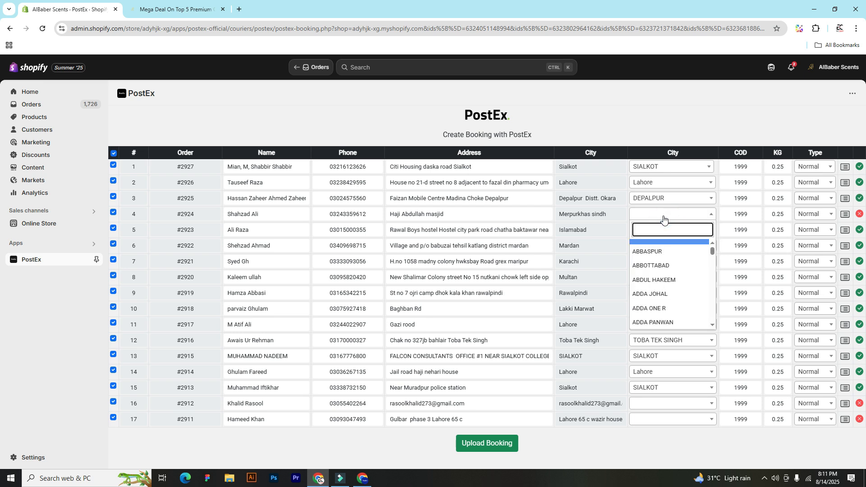
{"action": "type", "text": "mi"}
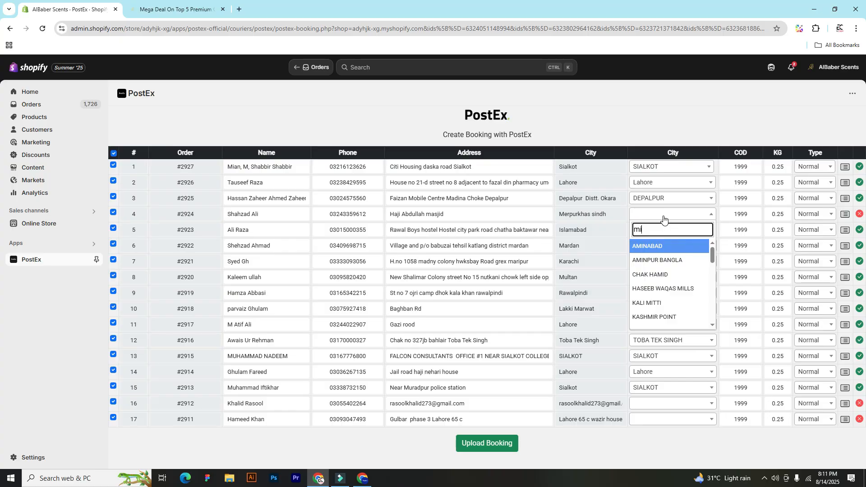
{"action": "type", "text": "r"}
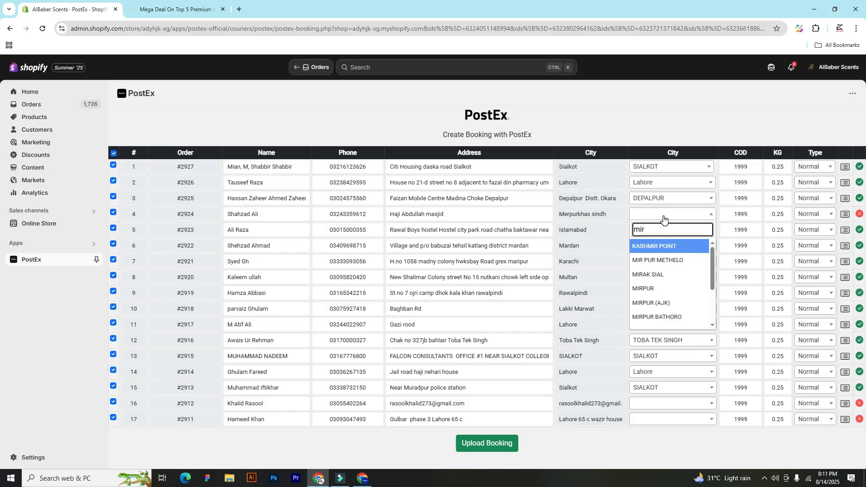
{"action": "left_click", "coordinate": [662, 291]}
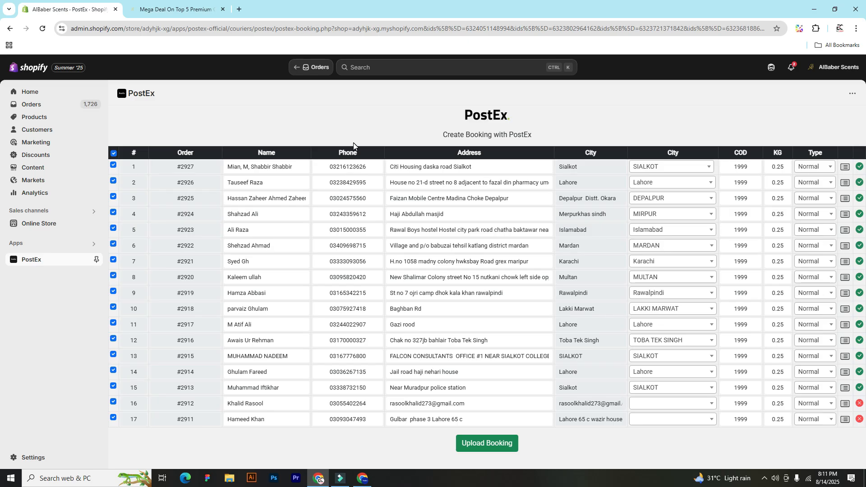
Switch to the PostEx dashboard, view the Total Orders statistics for 15 days, and return to the Shopify booking table.
{"action": "left_click", "coordinate": [363, 478]}
{"action": "scroll", "coordinate": [359, 228], "scroll_direction": "down", "scroll_amount": 7}
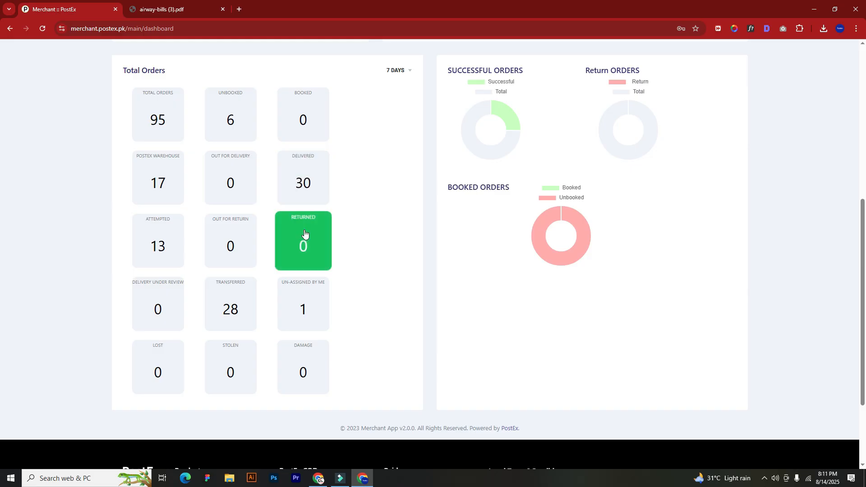
{"action": "left_click", "coordinate": [399, 70]}
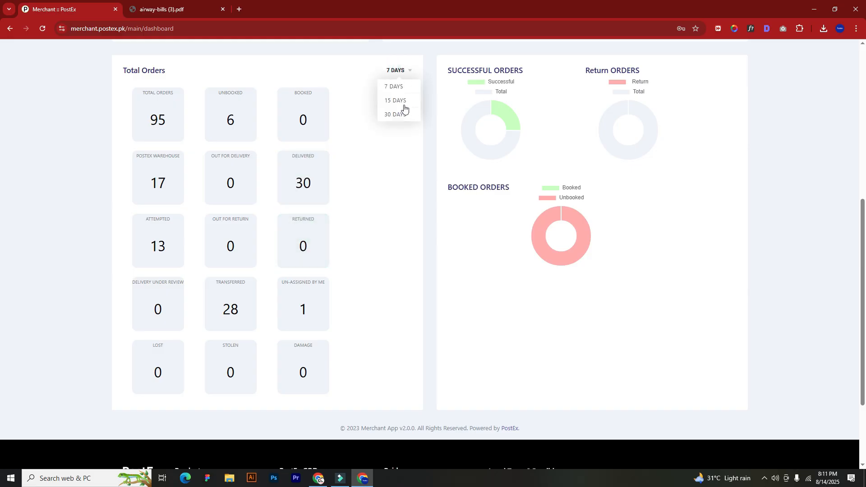
{"action": "left_click", "coordinate": [401, 101]}
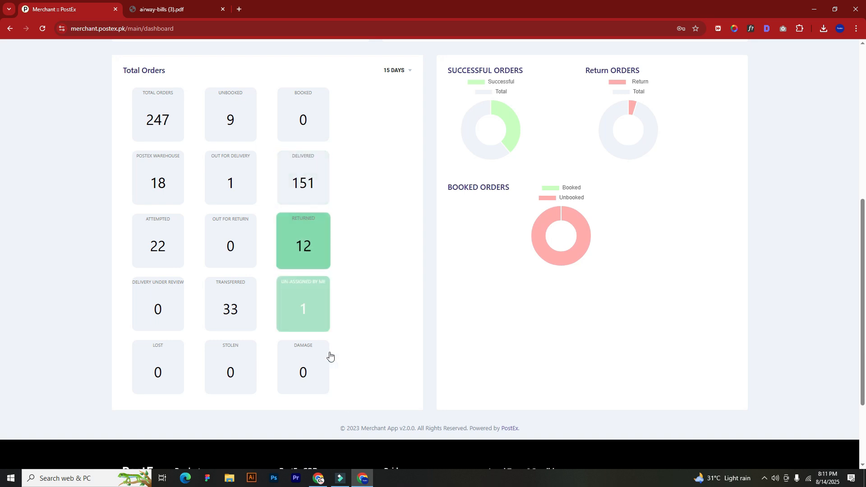
{"action": "left_click", "coordinate": [317, 482]}
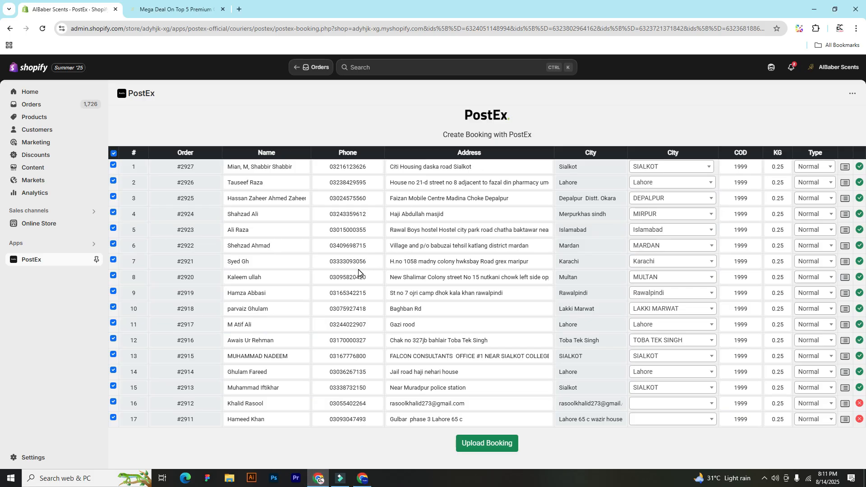
{"action": "left_click", "coordinate": [366, 471]}
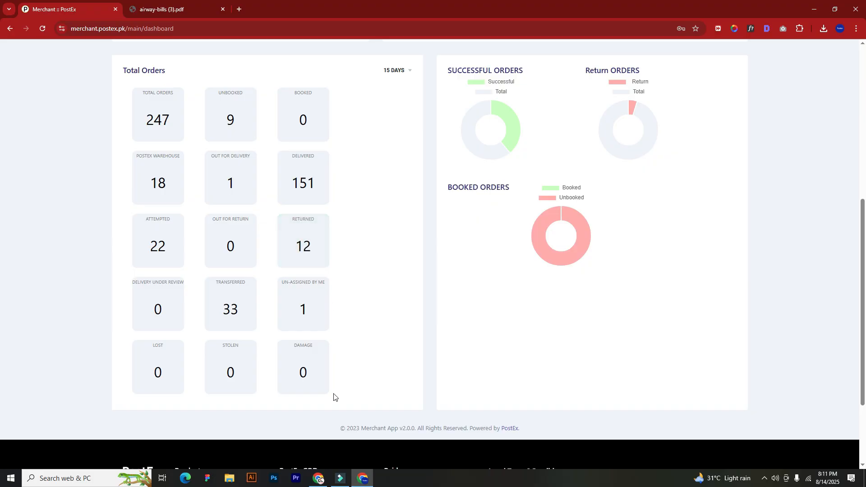
{"action": "left_click", "coordinate": [319, 479]}
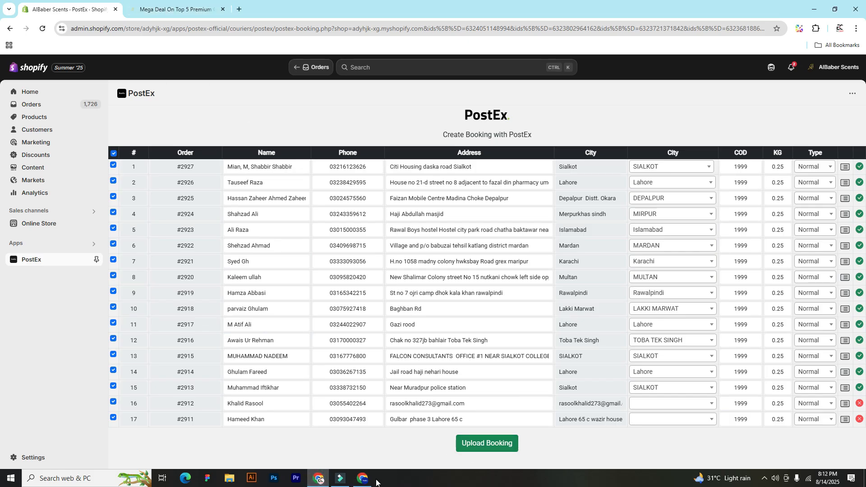
Switch to PostEx, open the cash-on-delivery Airway Bills page, and select the first four orders in the list.
{"action": "left_click", "coordinate": [362, 479]}
{"action": "scroll", "coordinate": [422, 236], "scroll_direction": "up", "scroll_amount": 7}
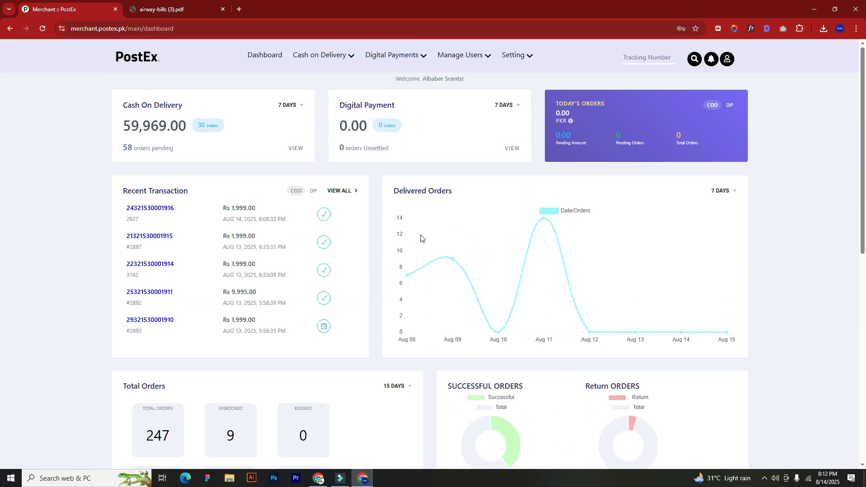
{"action": "left_click", "coordinate": [311, 56]}
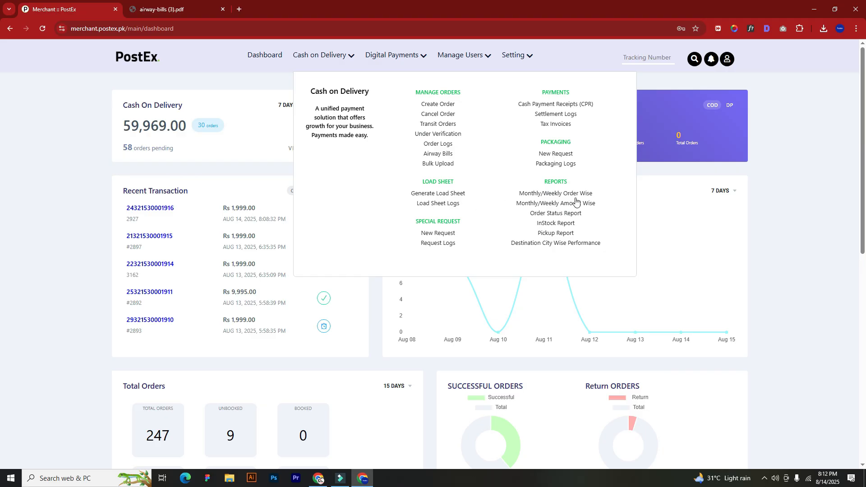
{"action": "left_click", "coordinate": [450, 153]}
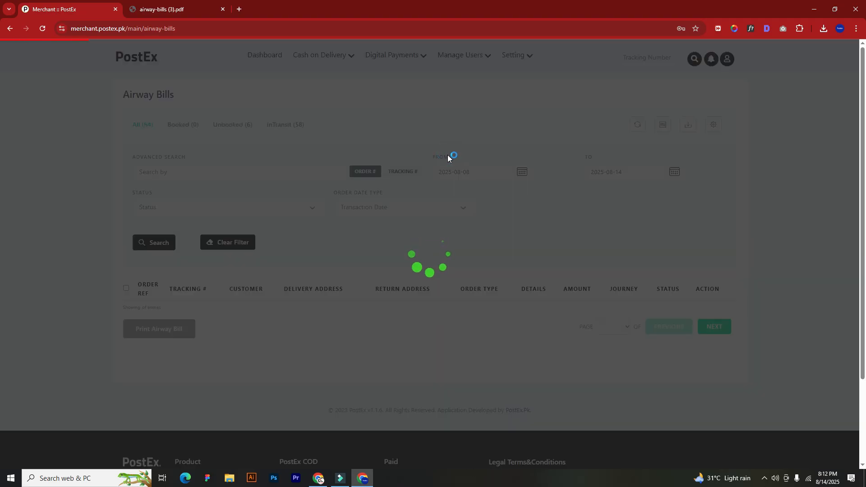
{"action": "scroll", "coordinate": [385, 163], "scroll_direction": "down", "scroll_amount": 4}
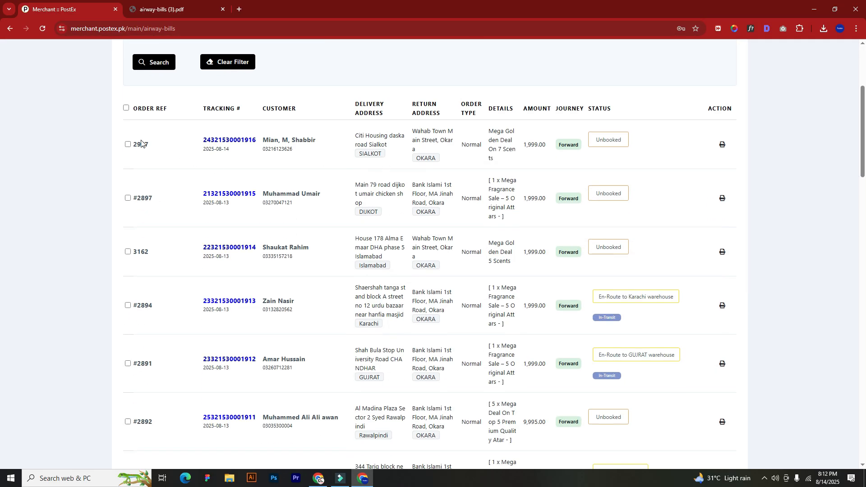
{"action": "left_click", "coordinate": [128, 145]}
{"action": "left_click", "coordinate": [128, 198]}
{"action": "left_click", "coordinate": [128, 253]}
{"action": "left_click", "coordinate": [128, 305]}
Generate the airway bill PDF for the selected orders and cancel saving the file.
{"action": "scroll", "coordinate": [531, 265], "scroll_direction": "down", "scroll_amount": 15}
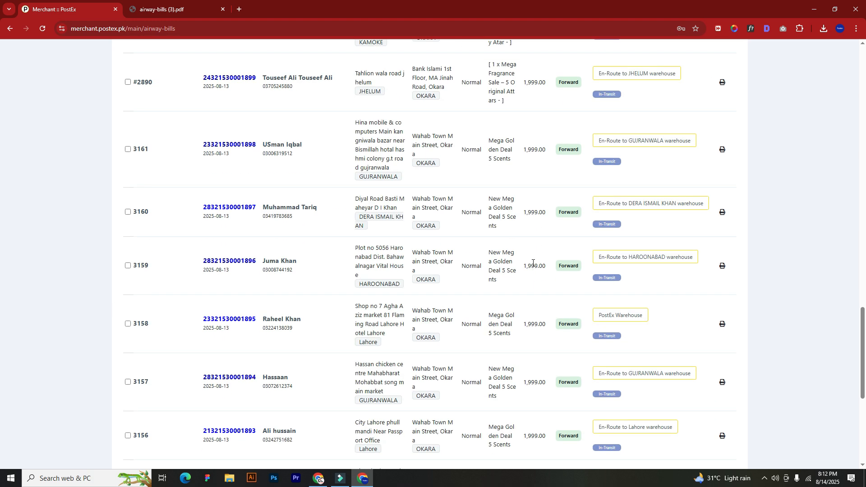
{"action": "scroll", "coordinate": [532, 267], "scroll_direction": "down", "scroll_amount": 6}
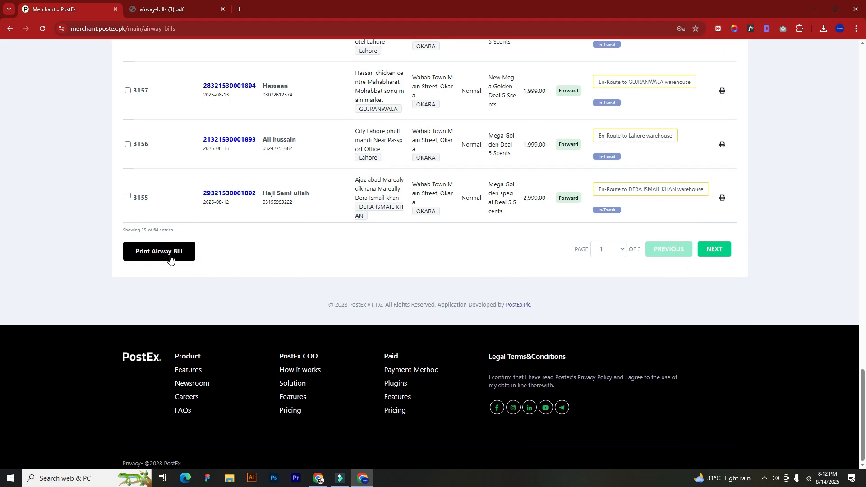
{"action": "left_click", "coordinate": [170, 255]}
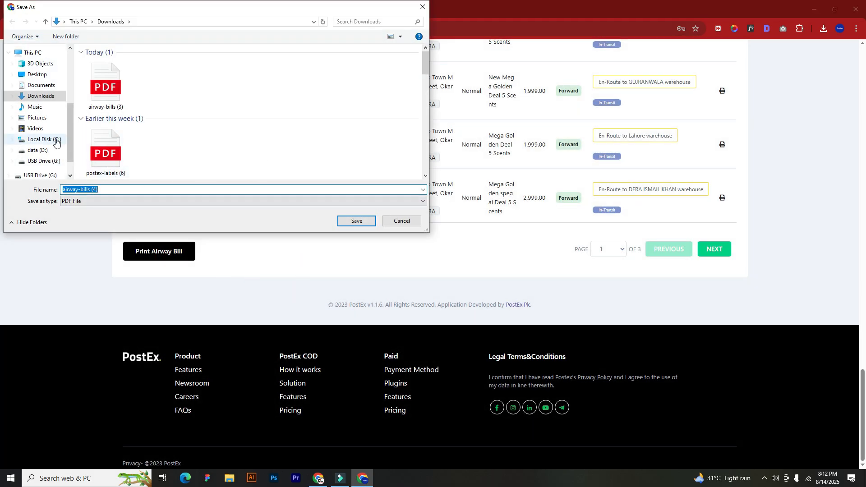
{"action": "left_click", "coordinate": [393, 222]}
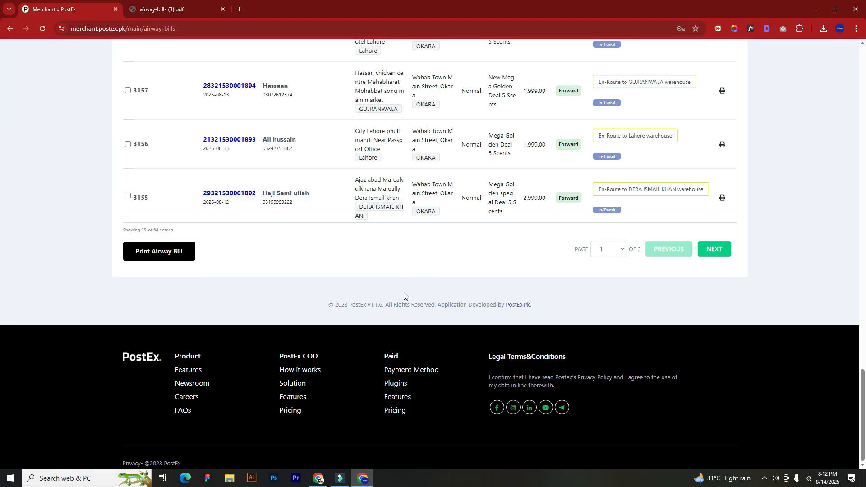
Review the airway bills list back to its search filters and return to the PostEx dashboard.
{"action": "scroll", "coordinate": [306, 279], "scroll_direction": "up", "scroll_amount": 15}
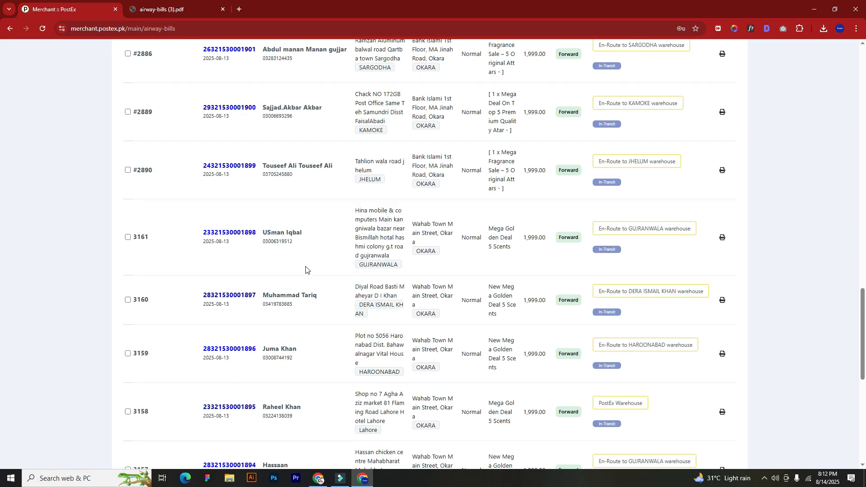
{"action": "left_click_drag", "start_coordinate": [864, 229], "coordinate": [864, 89]}
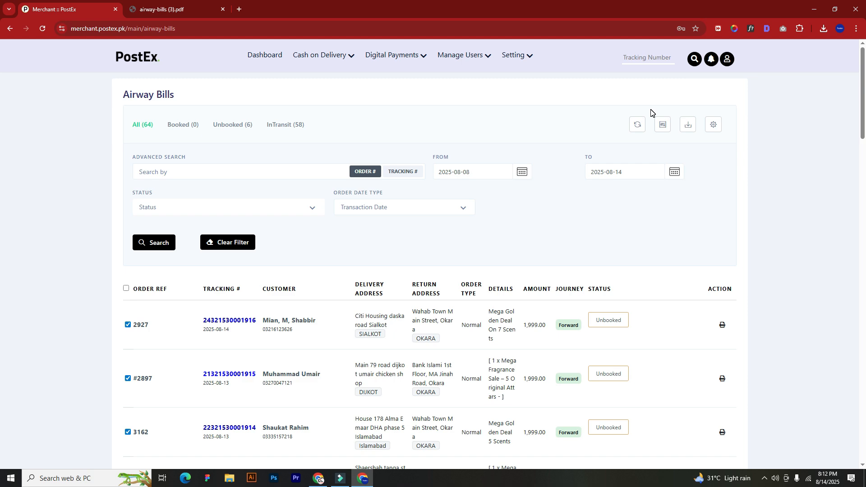
{"action": "left_click", "coordinate": [250, 56]}
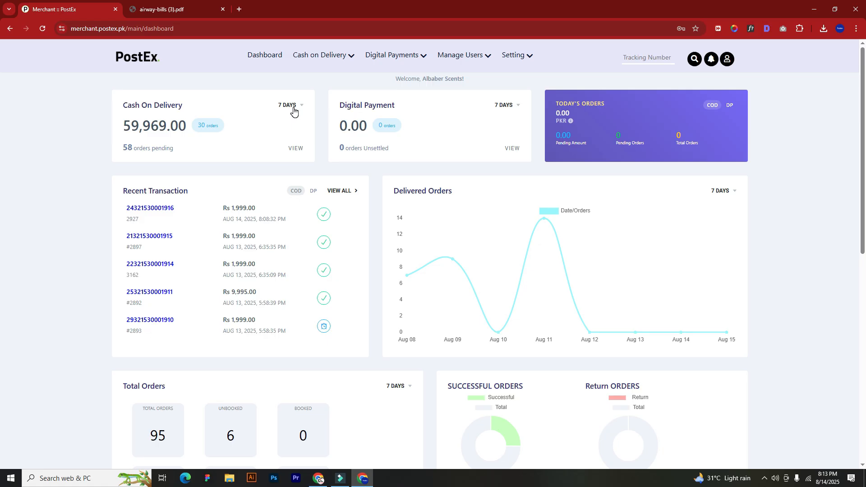
Switch to Shopify and open the orders list, glancing at the PostEx dashboard in between.
{"action": "left_click", "coordinate": [323, 482]}
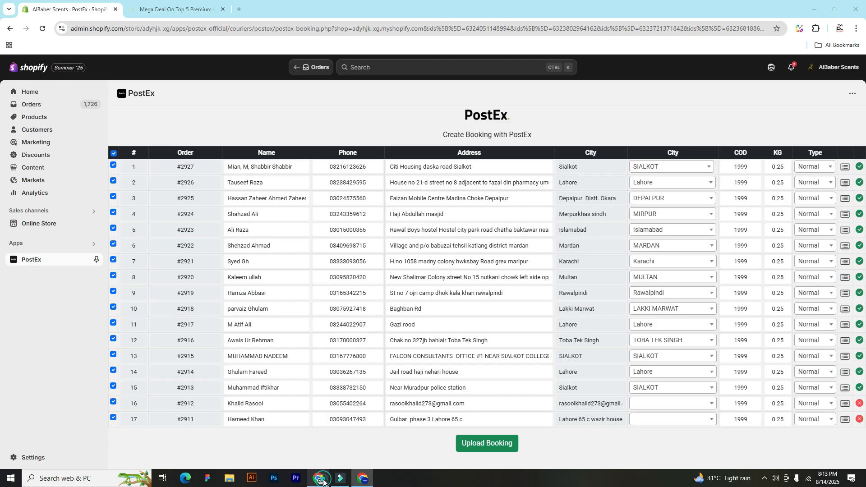
{"action": "left_click", "coordinate": [34, 93]}
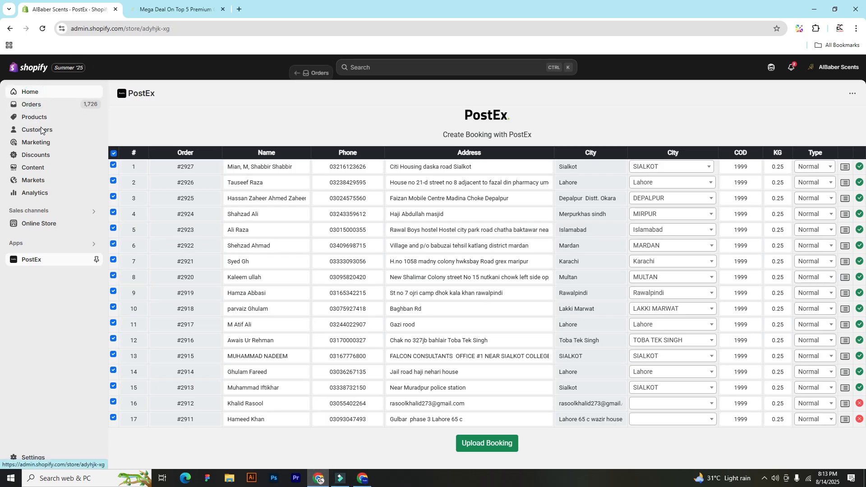
{"action": "left_click", "coordinate": [44, 107]}
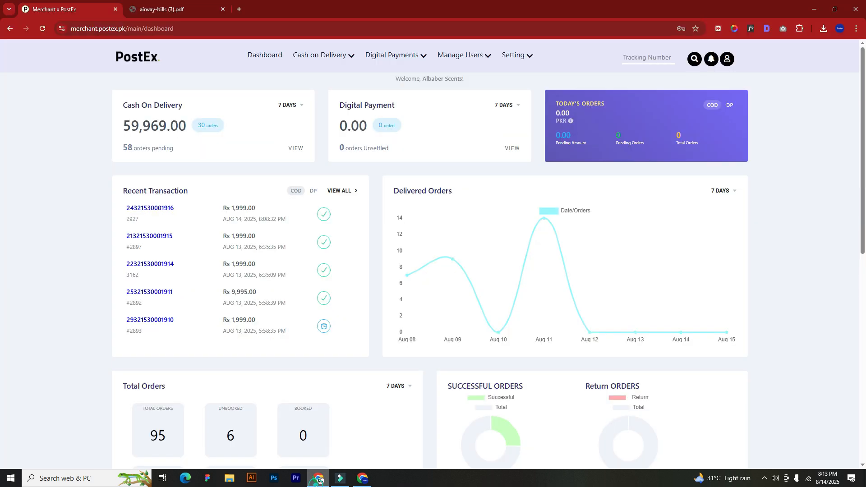
{"action": "key", "text": "alt+Tab"}
{"action": "left_click", "coordinate": [320, 54]}
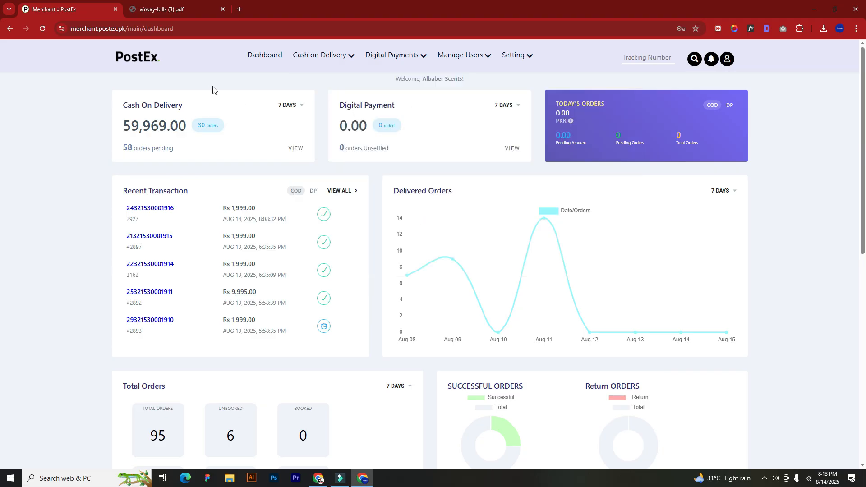
{"action": "left_click", "coordinate": [318, 479]}
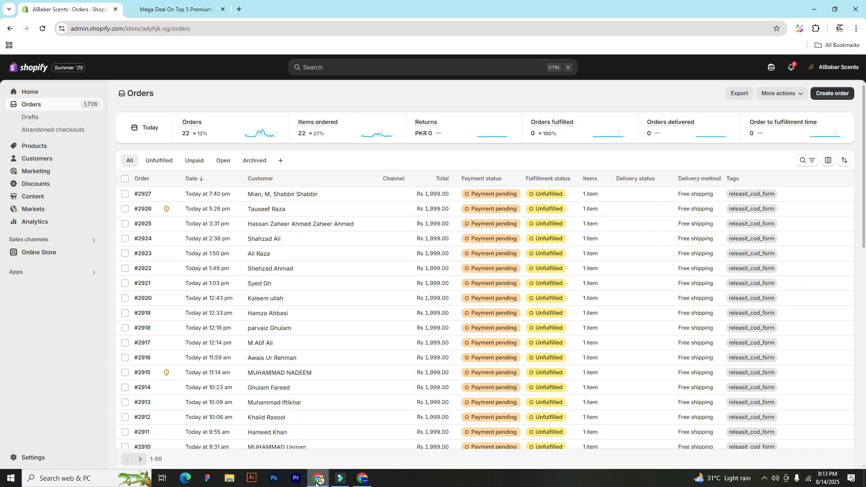
Select the six newest orders in the Shopify orders list.
{"action": "left_click", "coordinate": [124, 194]}
{"action": "left_click", "coordinate": [124, 209]}
{"action": "left_click", "coordinate": [124, 224]}
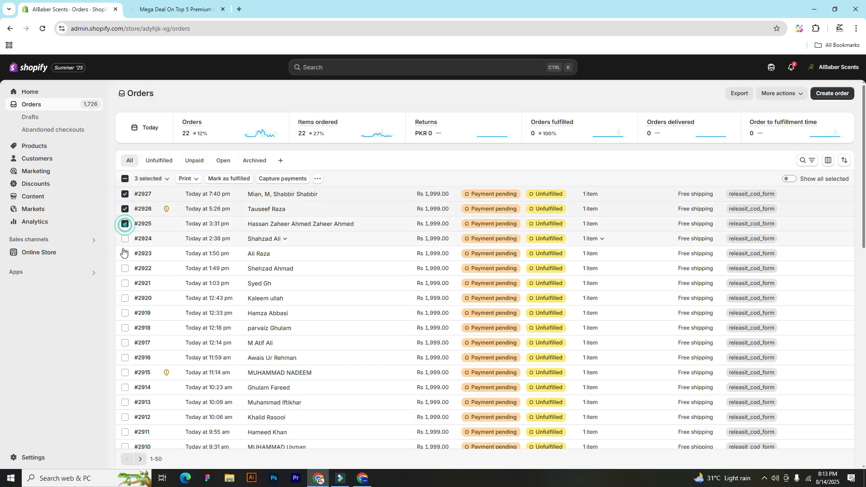
{"action": "left_click", "coordinate": [124, 239]}
{"action": "left_click", "coordinate": [125, 254]}
{"action": "left_click", "coordinate": [125, 269]}
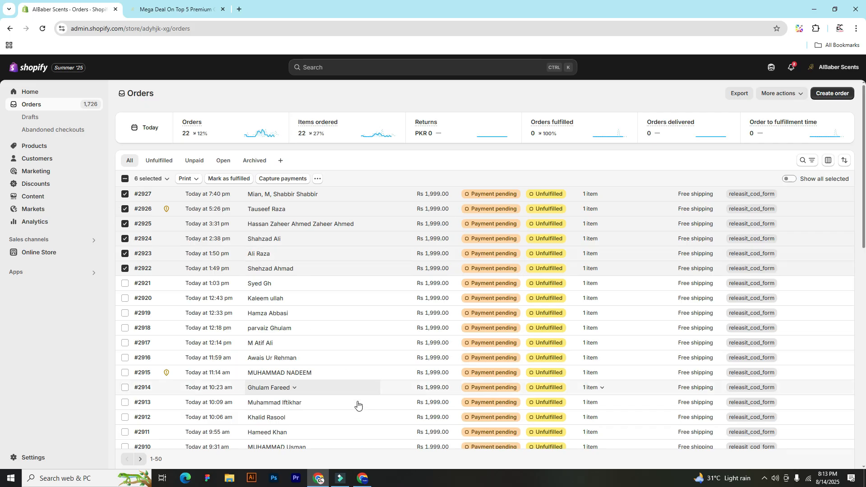
Check the PostEx dashboard, return to Shopify, and open the store's home overview.
{"action": "left_click", "coordinate": [363, 478]}
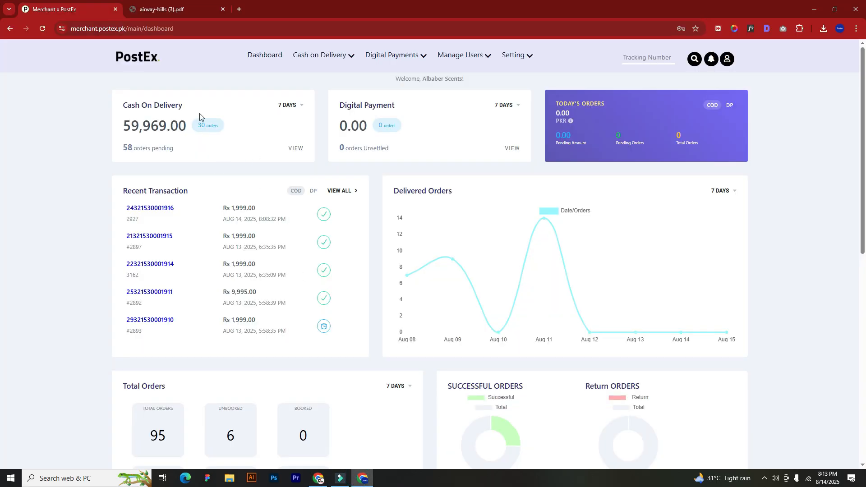
{"action": "left_click", "coordinate": [319, 478]}
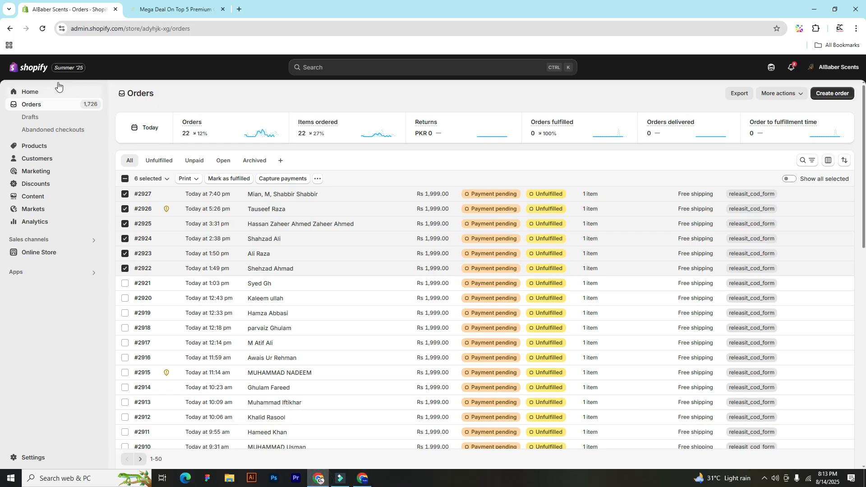
{"action": "left_click", "coordinate": [29, 93]}
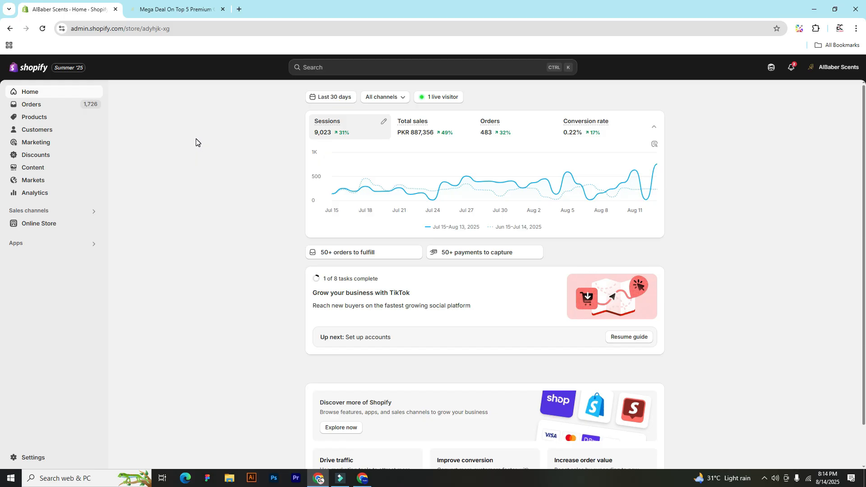
{"action": "left_click", "coordinate": [52, 110]}
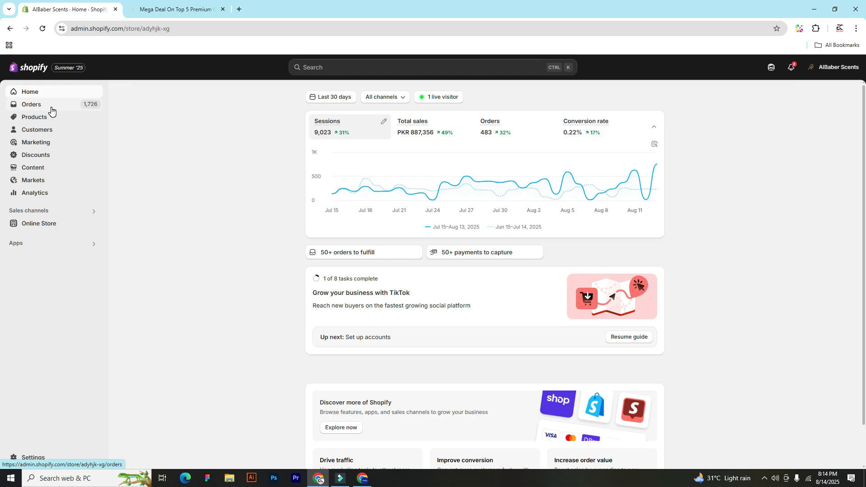
Switch to PostEx, view the Cash Payment Receipts (CPR) list, and return to the dashboard.
{"action": "left_click", "coordinate": [319, 478]}
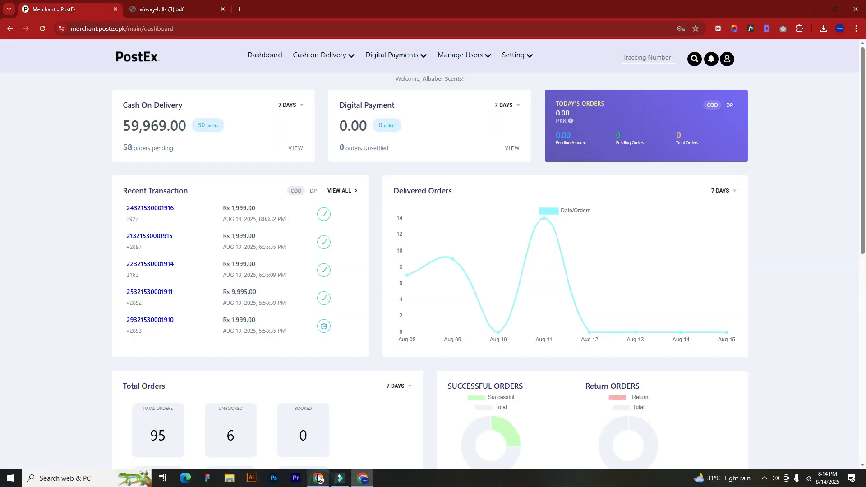
{"action": "mouse_move", "coordinate": [319, 55]}
{"action": "left_click", "coordinate": [538, 102]}
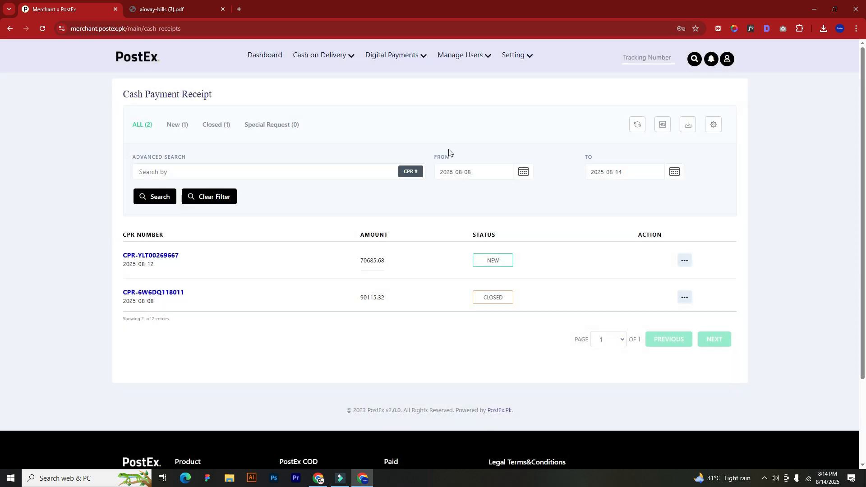
{"action": "left_click", "coordinate": [265, 55]}
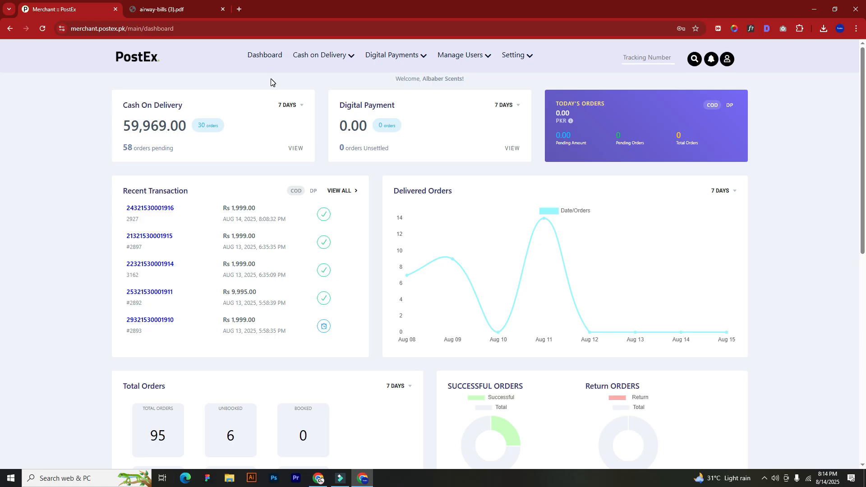
{"action": "mouse_move", "coordinate": [318, 58]}
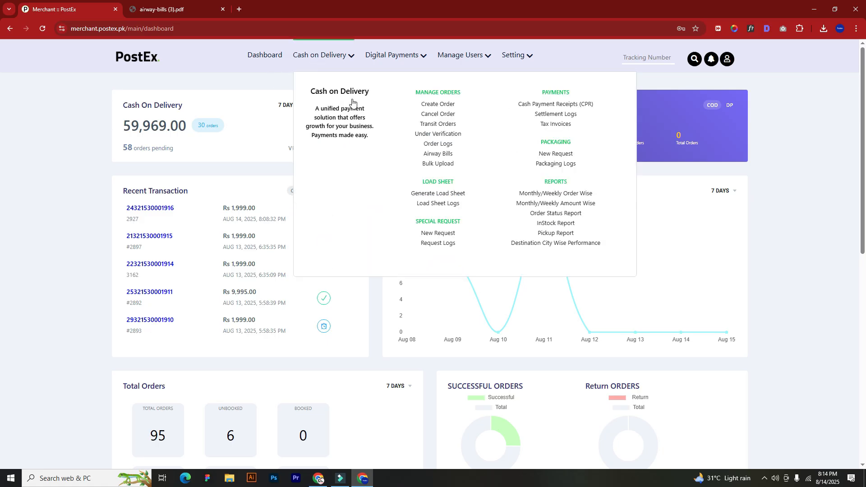
{"action": "left_click", "coordinate": [567, 107]}
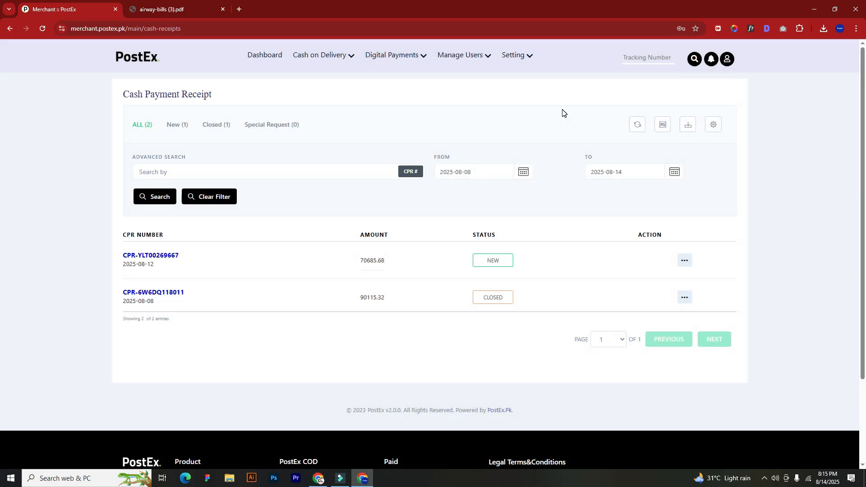
{"action": "left_click", "coordinate": [263, 58]}
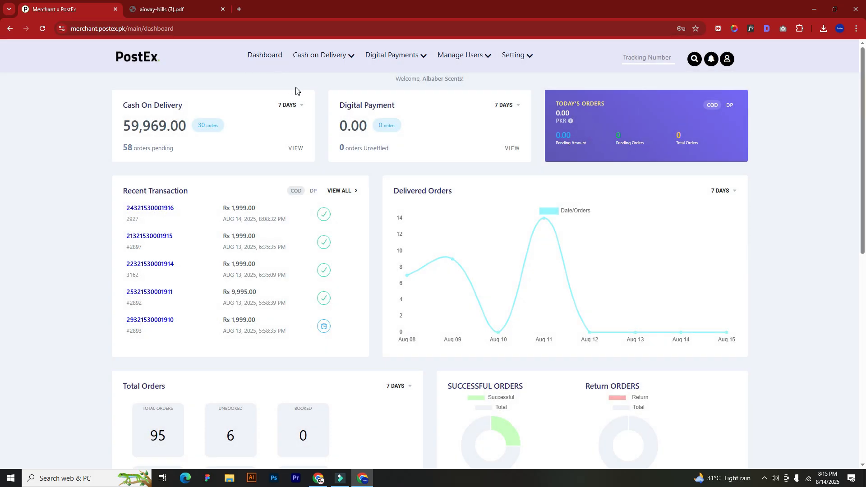
{"action": "left_click", "coordinate": [319, 478]}
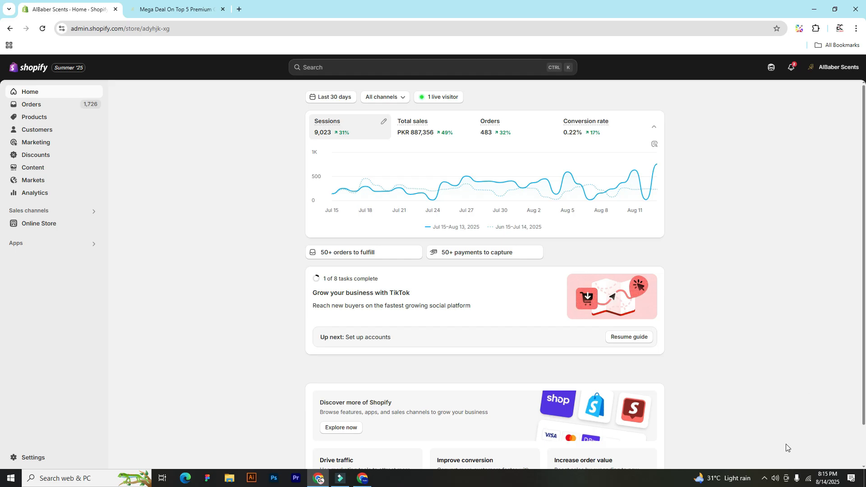
{"action": "left_click", "coordinate": [765, 480]}
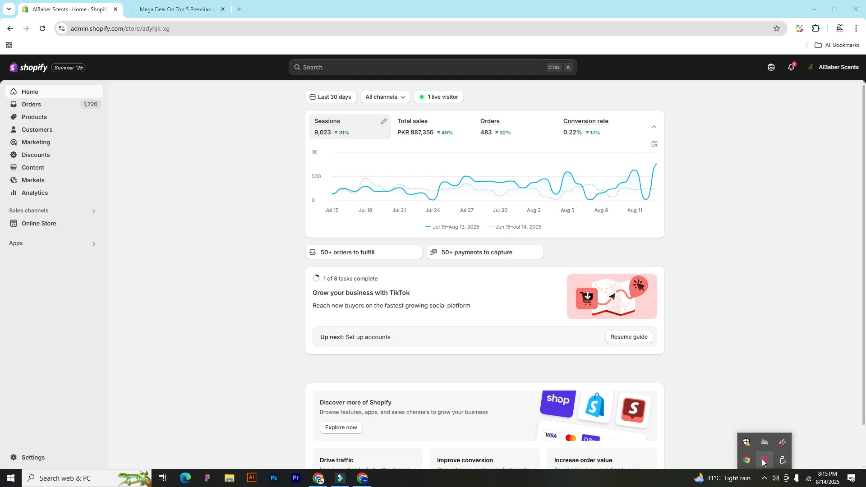